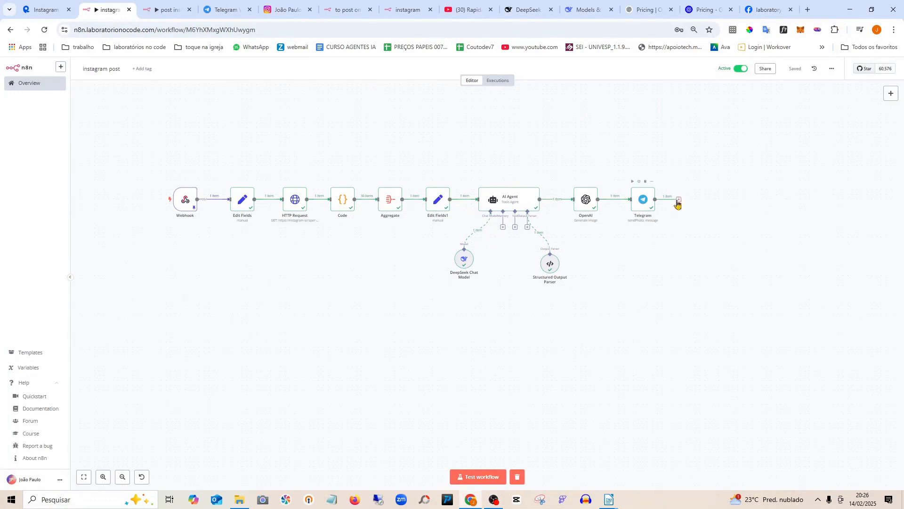
Open the node list after the final Telegram node and check the installed n8n version
{"action": "scroll", "coordinate": [677, 204], "scroll_direction": "up", "scroll_amount": 5}
{"action": "left_click", "coordinate": [678, 183]}
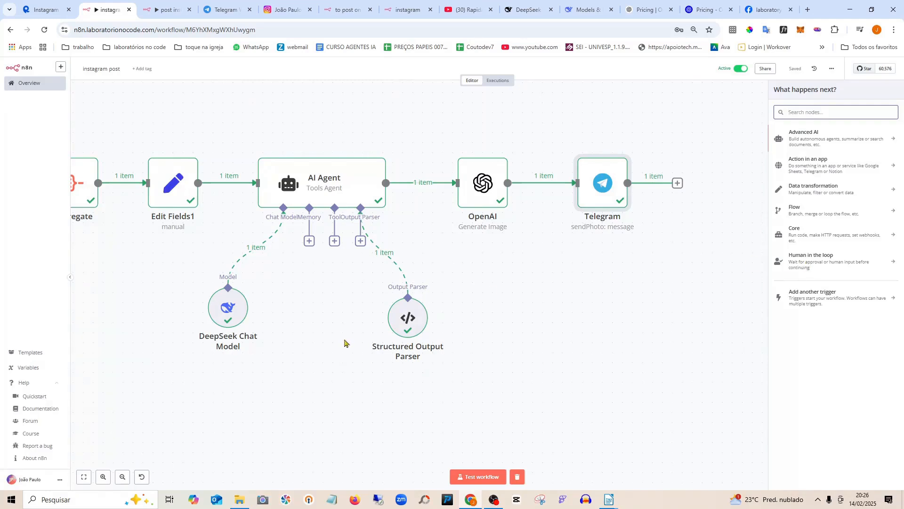
{"action": "left_click", "coordinate": [33, 461]}
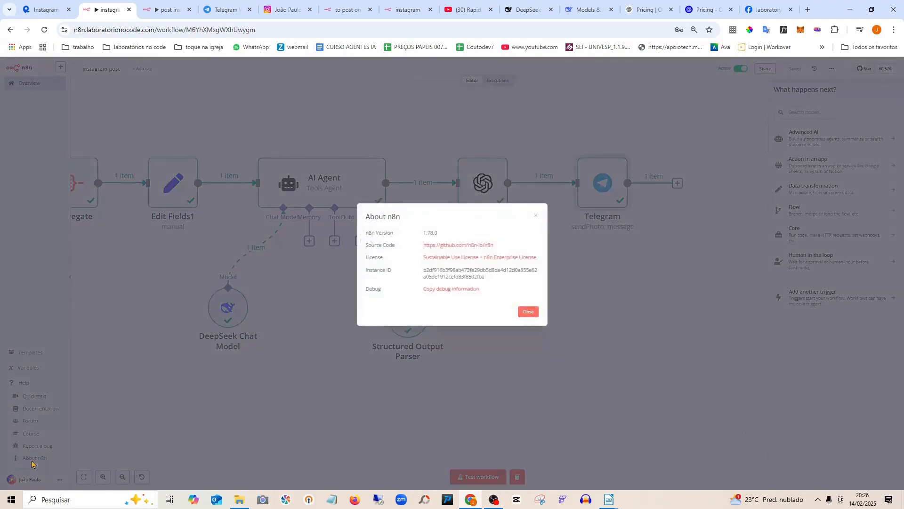
{"action": "double_click", "coordinate": [430, 233]}
{"action": "left_click", "coordinate": [537, 216]}
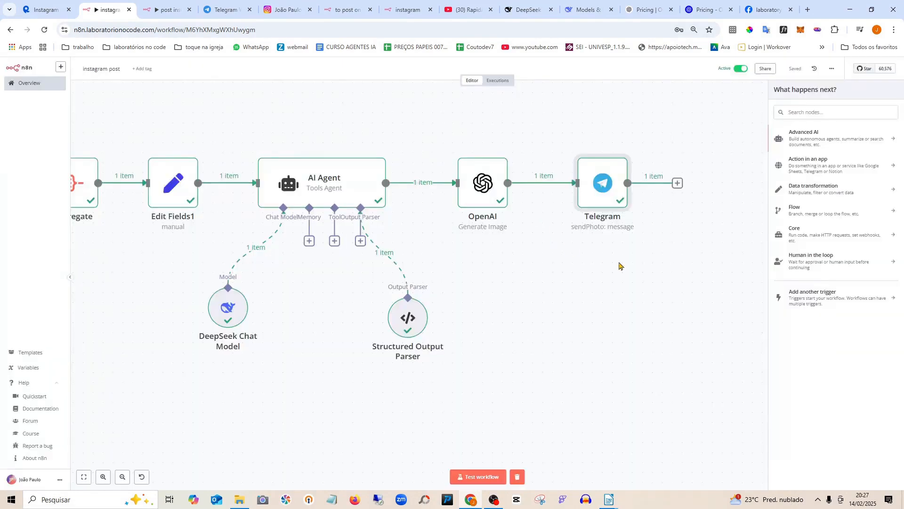
Add a human-in-the-loop Telegram node that sends a message and waits for a response after the photo node
{"action": "left_click", "coordinate": [814, 266]}
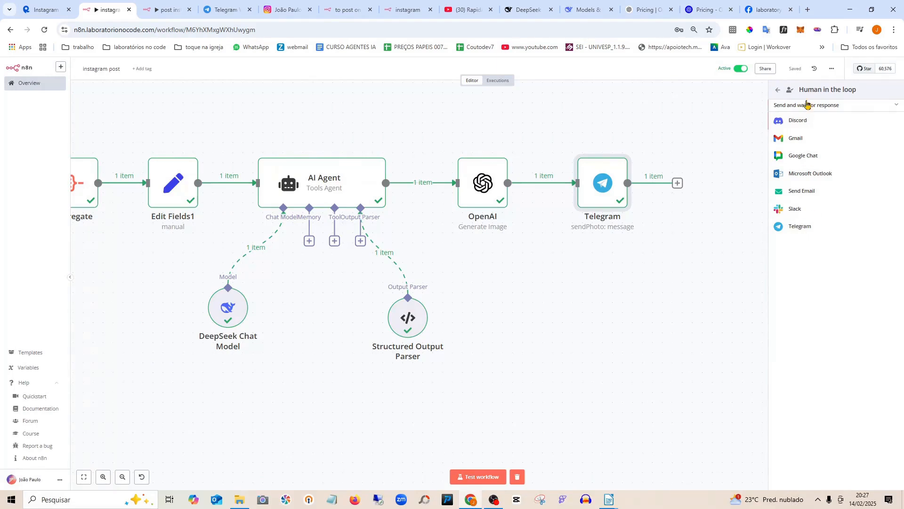
{"action": "left_click", "coordinate": [800, 227]}
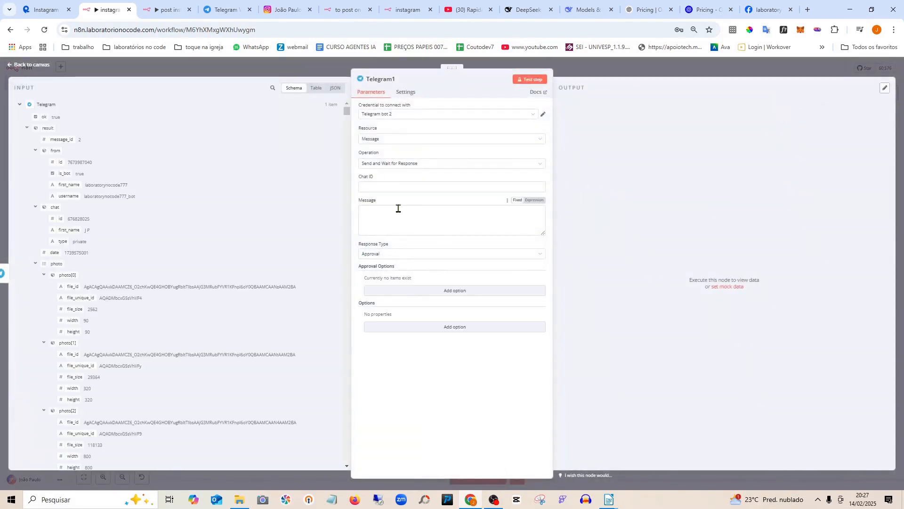
{"action": "left_click", "coordinate": [70, 69]}
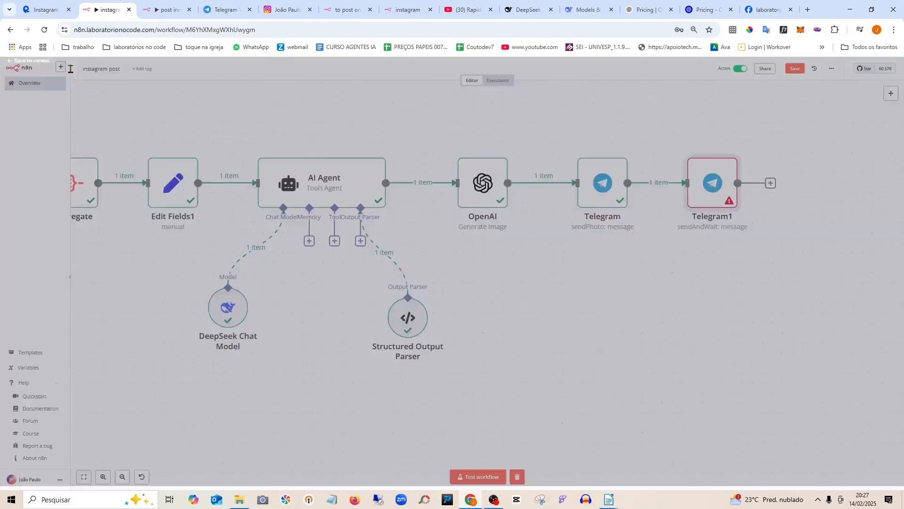
Copy the chat ID from the Telegram photo node into the Chat ID of the Telegram1 node
{"action": "double_click", "coordinate": [602, 175]}
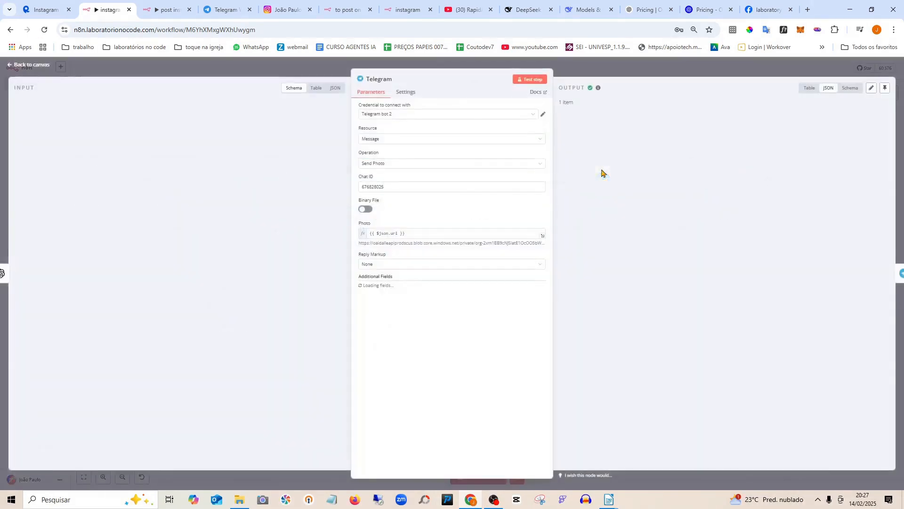
{"action": "double_click", "coordinate": [380, 187]}
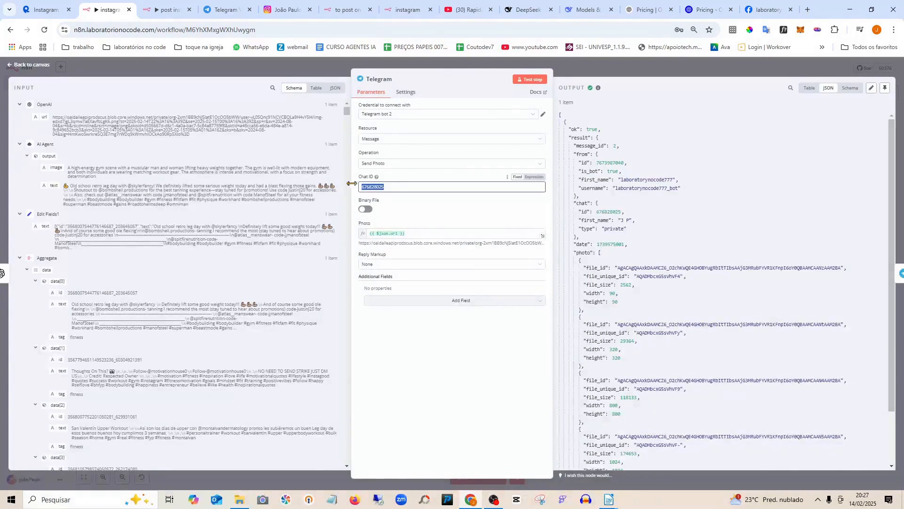
{"action": "right_click", "coordinate": [381, 187]}
{"action": "left_click", "coordinate": [404, 234]}
{"action": "left_click", "coordinate": [36, 64]}
{"action": "double_click", "coordinate": [710, 181]}
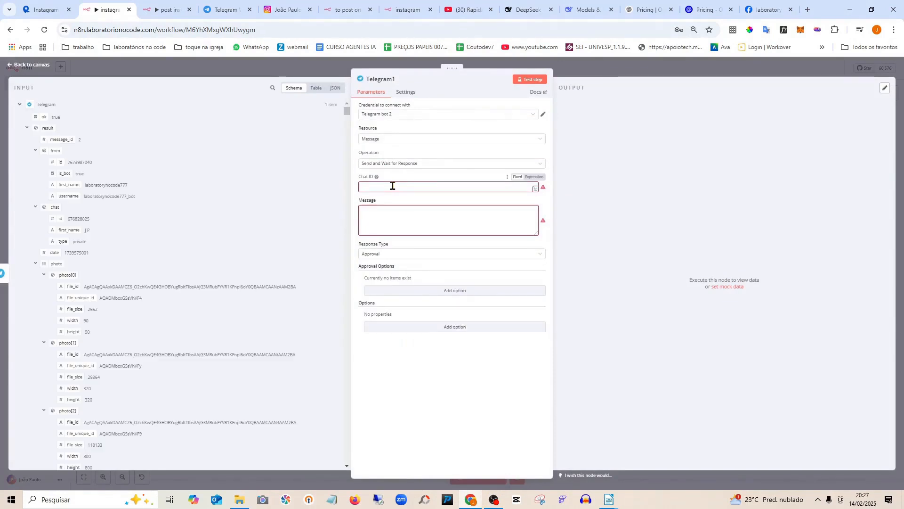
{"action": "key", "text": "ctrl+v"}
{"action": "left_click", "coordinate": [638, 176]}
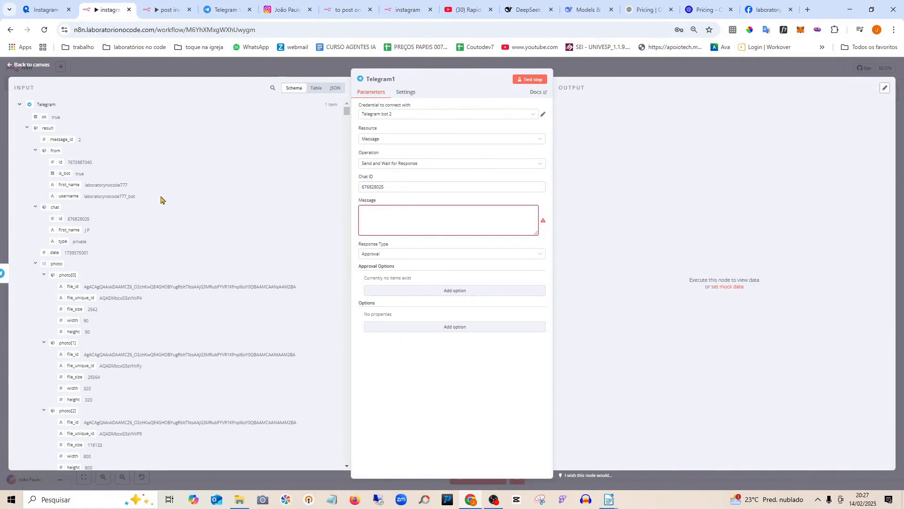
{"action": "left_click", "coordinate": [28, 64]}
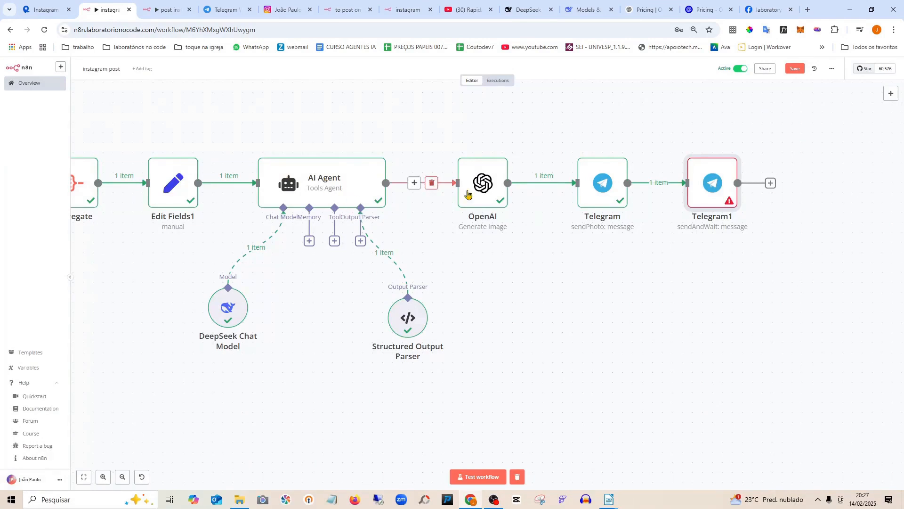
Map the AI Agent's output text into the Telegram1 message as {{ $('AI Agent').item.json.output.text }}
{"action": "double_click", "coordinate": [714, 184]}
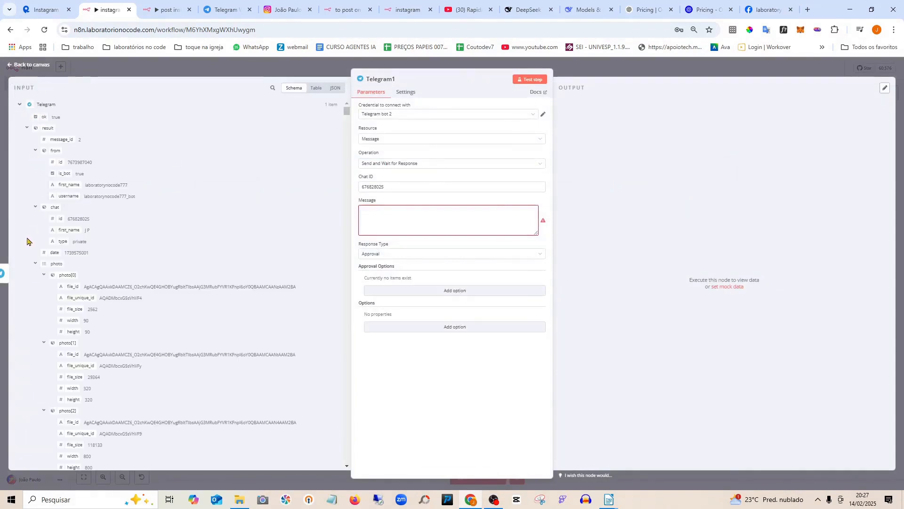
{"action": "scroll", "coordinate": [67, 216], "scroll_direction": "down", "scroll_amount": 2}
{"action": "scroll", "coordinate": [66, 216], "scroll_direction": "up", "scroll_amount": 2}
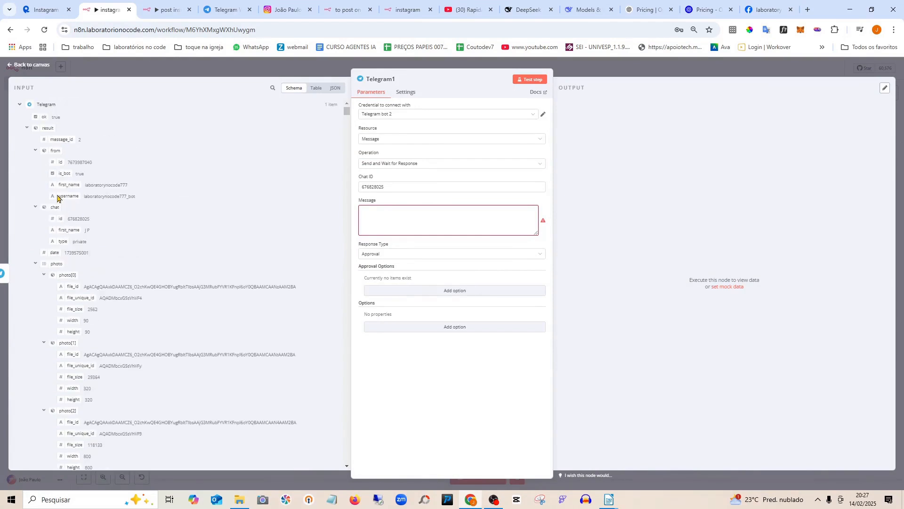
{"action": "left_click", "coordinate": [27, 129]}
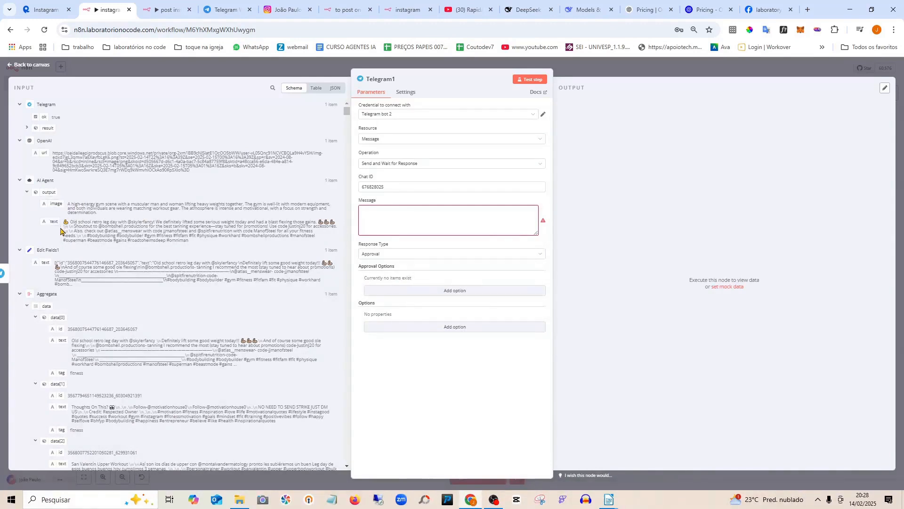
{"action": "left_click_drag", "start_coordinate": [52, 223], "coordinate": [416, 222]}
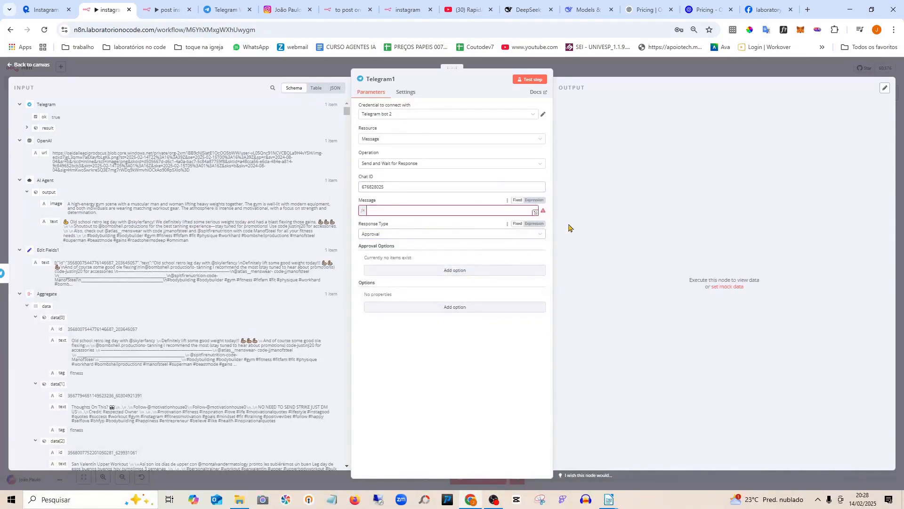
{"action": "left_click", "coordinate": [596, 213]}
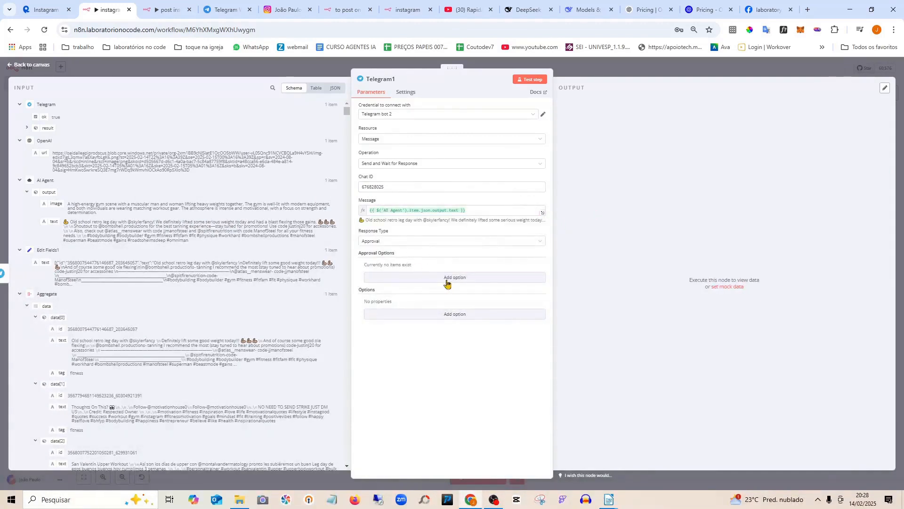
Use the Approval response type in Telegram1 and add an approval option of type Approve and Disapprove
{"action": "left_click", "coordinate": [430, 243]}
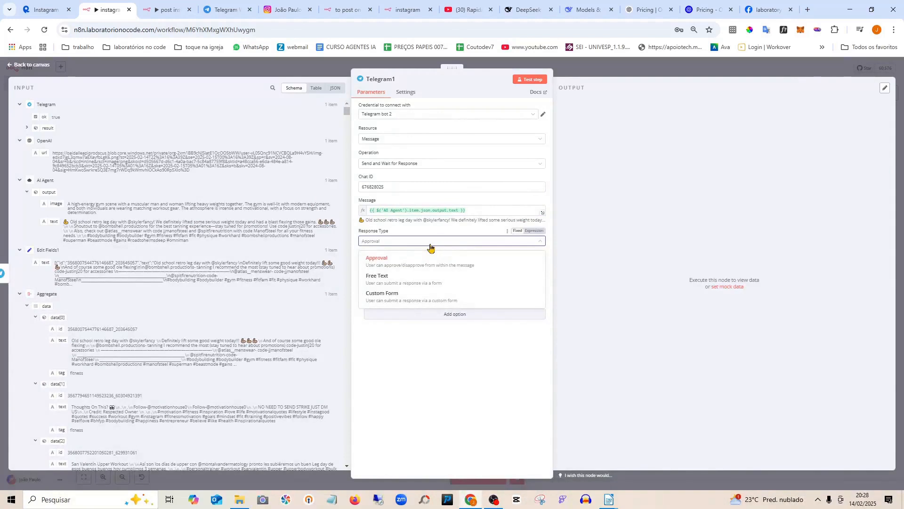
{"action": "left_click", "coordinate": [417, 260]}
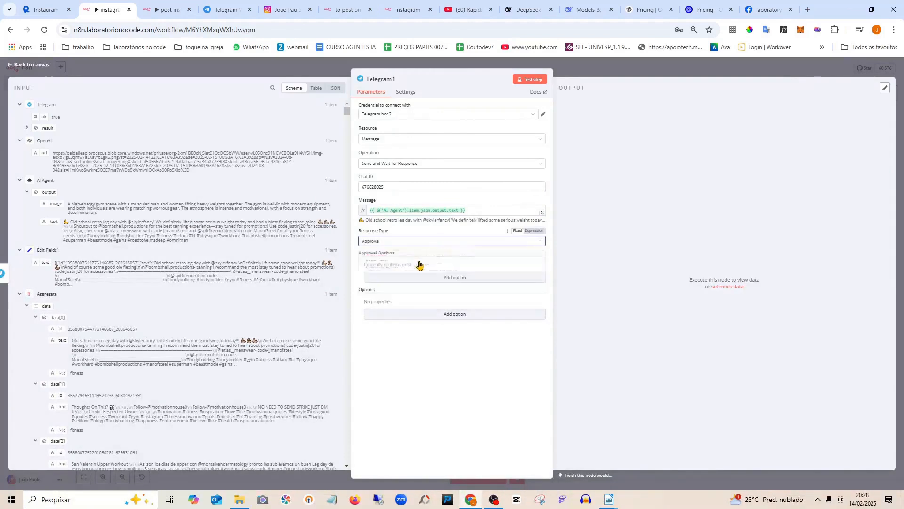
{"action": "left_click", "coordinate": [440, 277]}
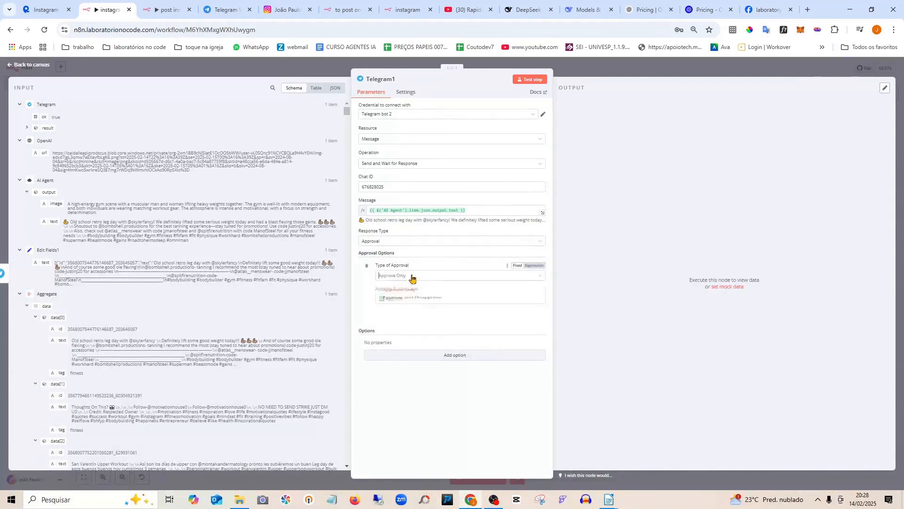
{"action": "left_click", "coordinate": [413, 278]}
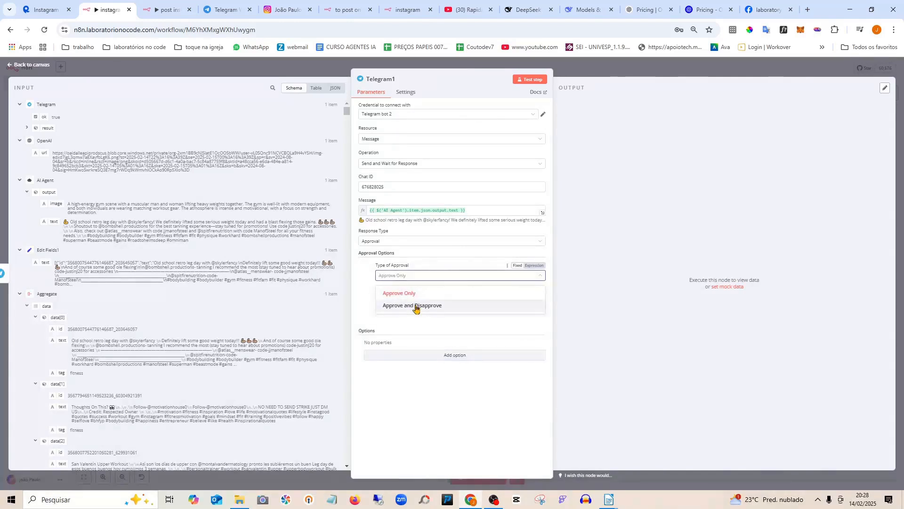
{"action": "left_click", "coordinate": [416, 306]}
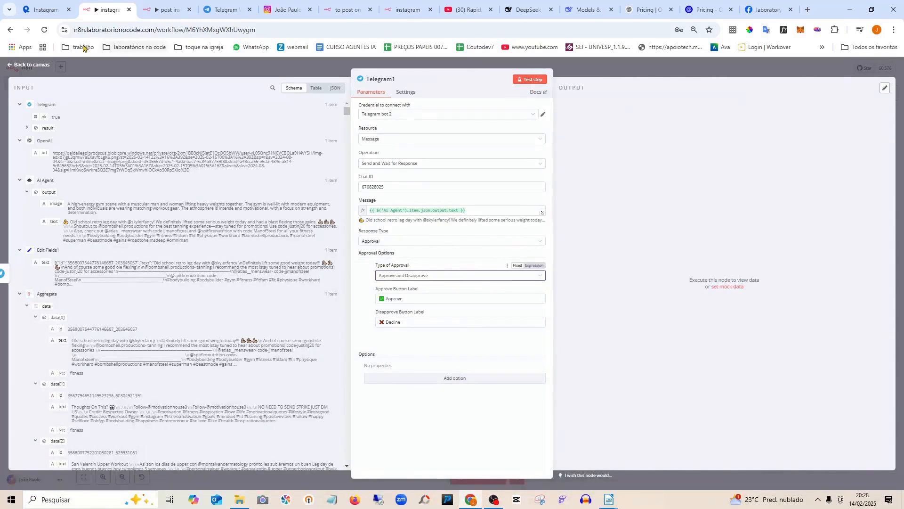
{"action": "left_click", "coordinate": [42, 66]}
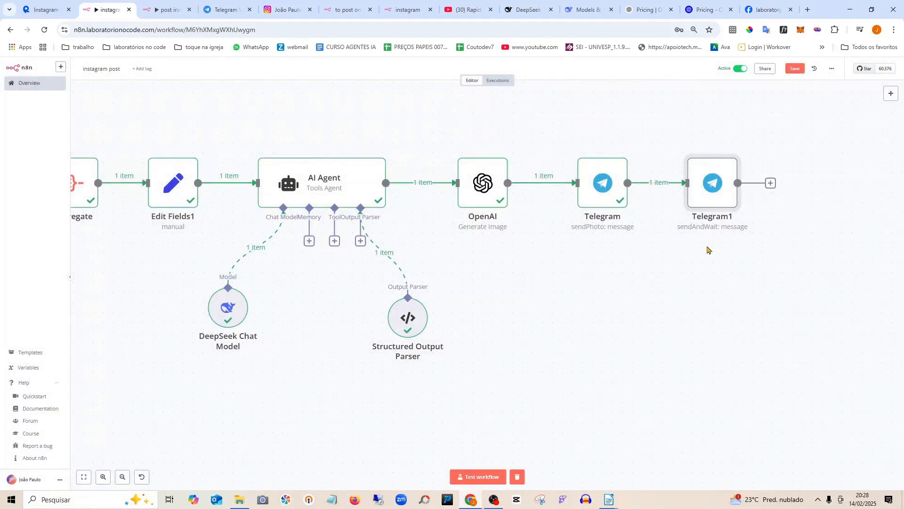
Review the Telegram1 node's settings once more and save the workflow
{"action": "double_click", "coordinate": [710, 179]}
{"action": "key", "text": "Escape"}
{"action": "left_click", "coordinate": [796, 69]}
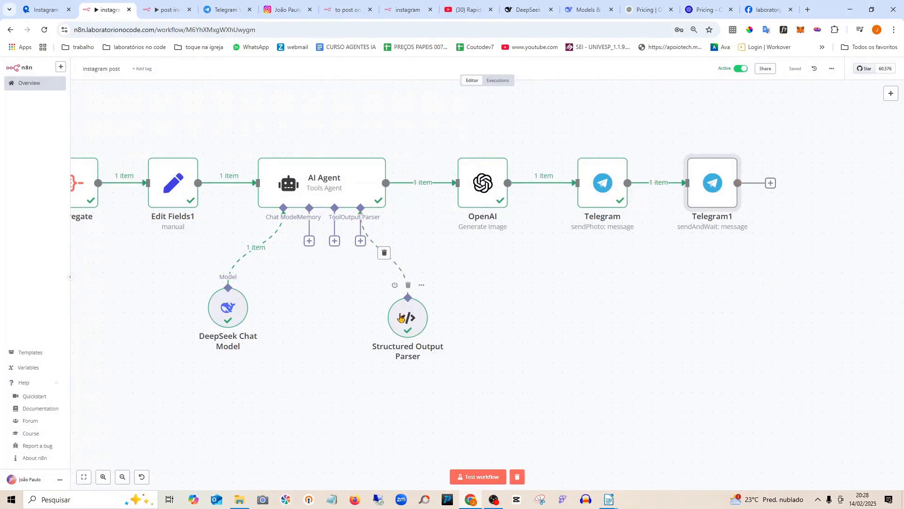
Run a test of the whole instagram post workflow
{"action": "scroll", "coordinate": [575, 239], "scroll_direction": "down", "scroll_amount": 5}
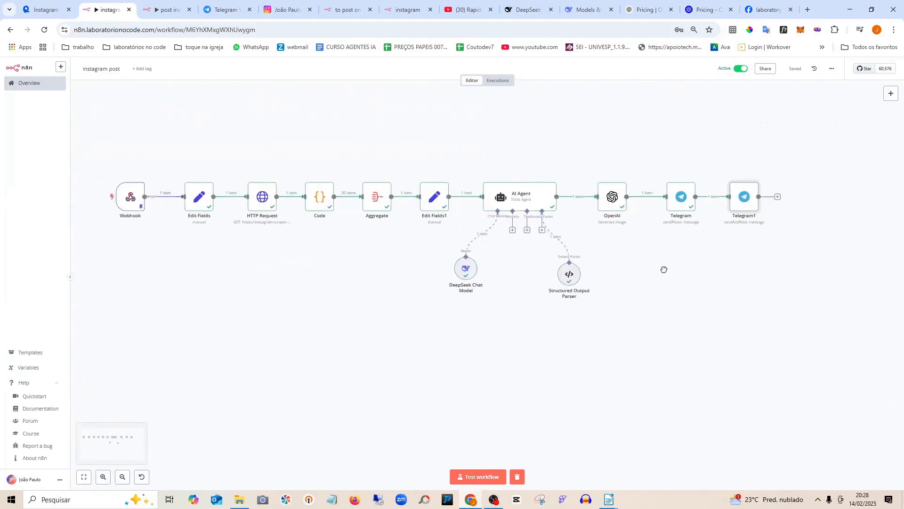
{"action": "scroll", "coordinate": [658, 257], "scroll_direction": "up", "scroll_amount": 1}
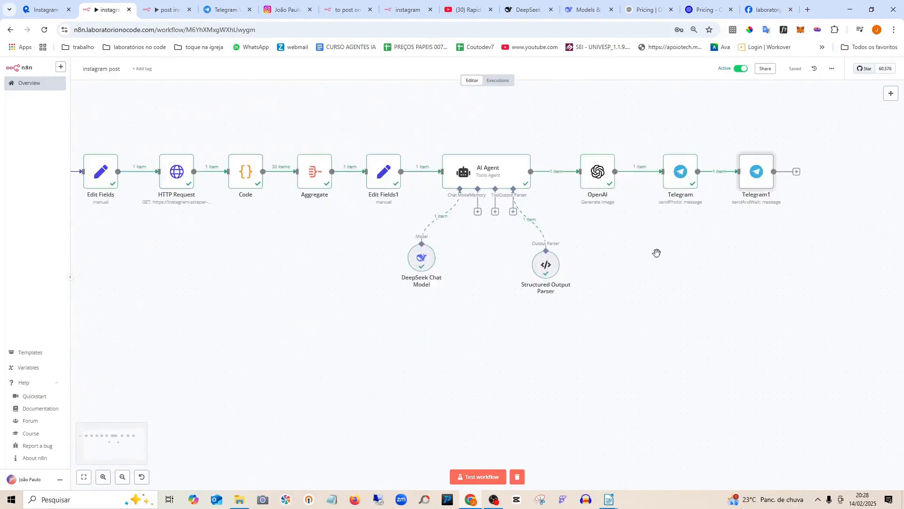
{"action": "scroll", "coordinate": [657, 253], "scroll_direction": "down", "scroll_amount": 2}
{"action": "left_click_drag", "start_coordinate": [657, 253], "coordinate": [605, 241]}
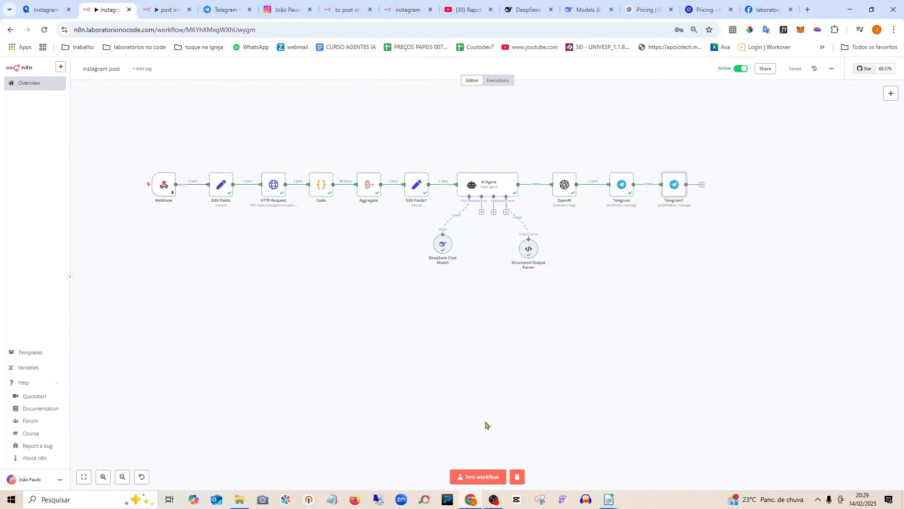
{"action": "left_click", "coordinate": [487, 480]}
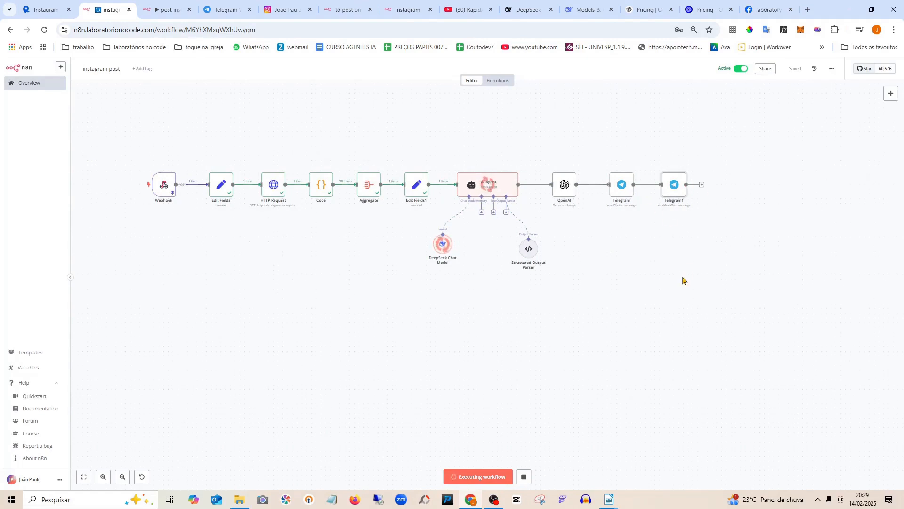
Check the Telegram bot chat for the test message and inspect the latest run in the instagram post workflow's executions
{"action": "left_click", "coordinate": [225, 12]}
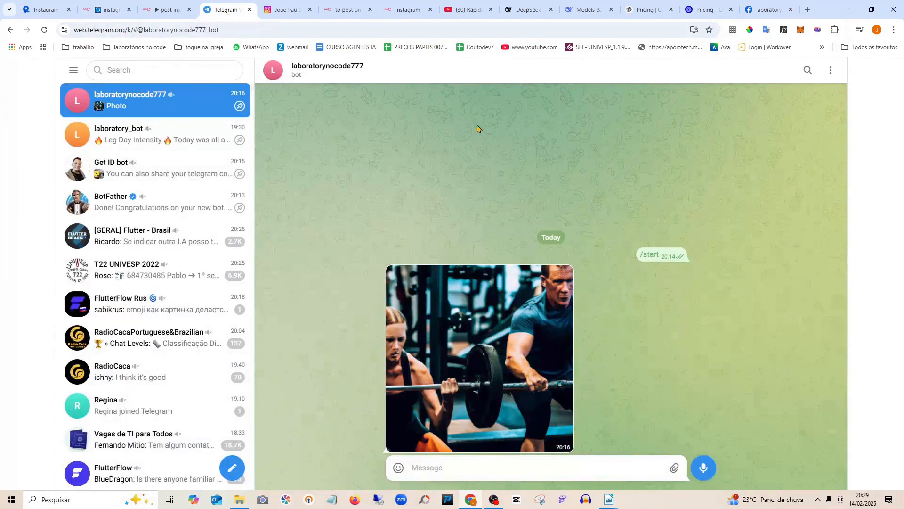
{"action": "left_click", "coordinate": [175, 8]}
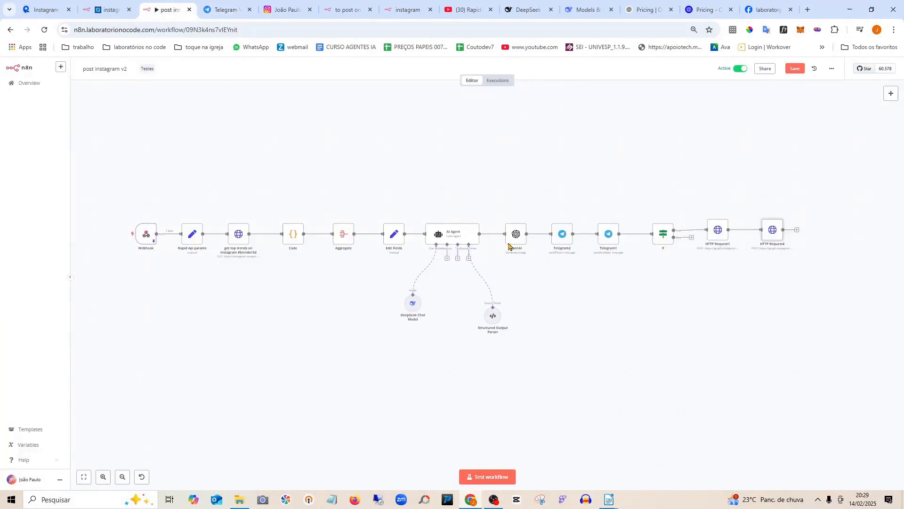
{"action": "left_click", "coordinate": [113, 6]}
{"action": "left_click", "coordinate": [507, 82]}
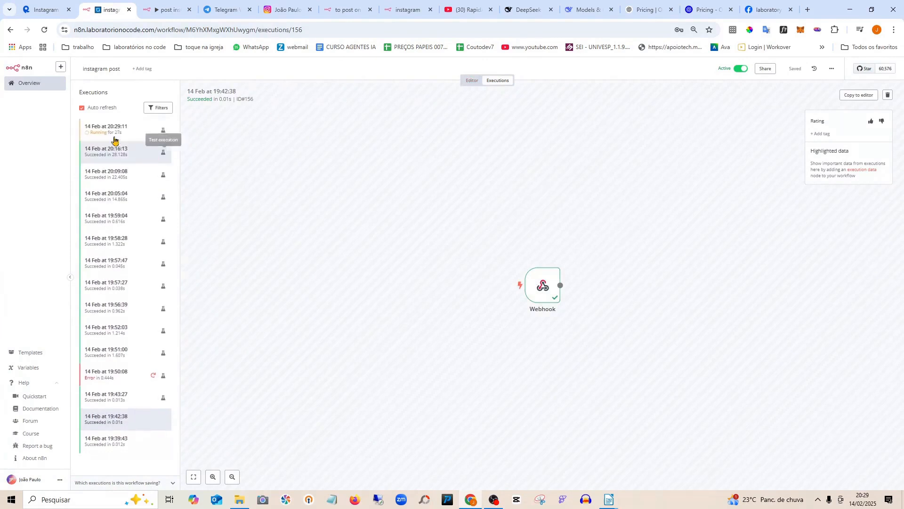
{"action": "left_click", "coordinate": [114, 137]}
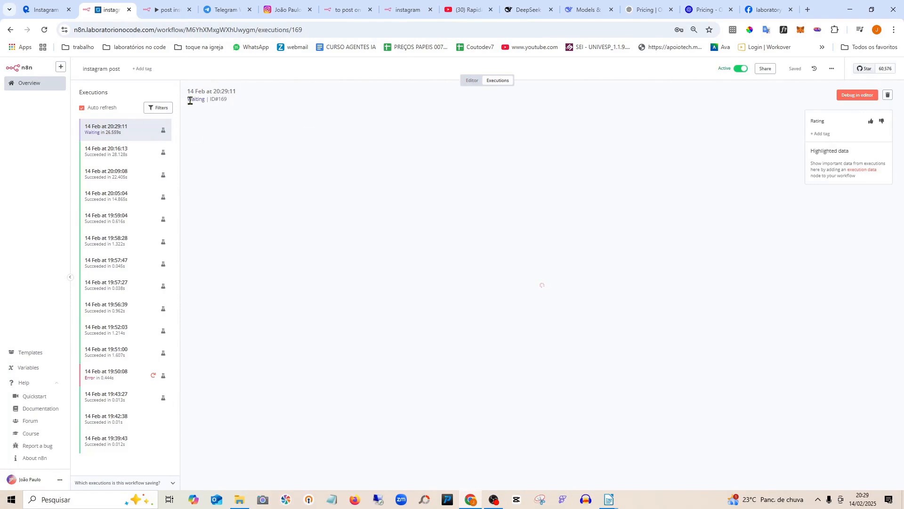
Switch to Telegram Web and examine the generated photo, caption and approval options received in the bot chat
{"action": "left_click", "coordinate": [226, 9]}
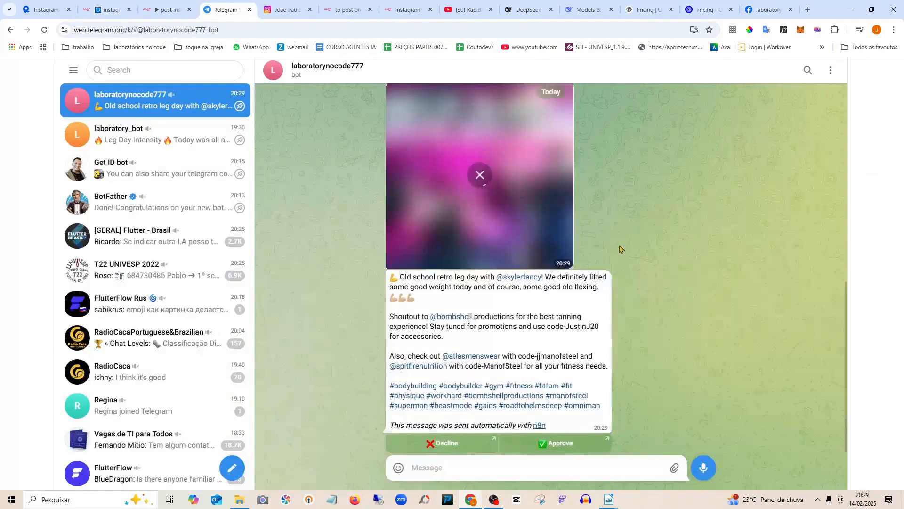
{"action": "scroll", "coordinate": [528, 231], "scroll_direction": "up", "scroll_amount": 3}
{"action": "scroll", "coordinate": [518, 268], "scroll_direction": "down", "scroll_amount": 3}
{"action": "scroll", "coordinate": [505, 208], "scroll_direction": "up", "scroll_amount": 1}
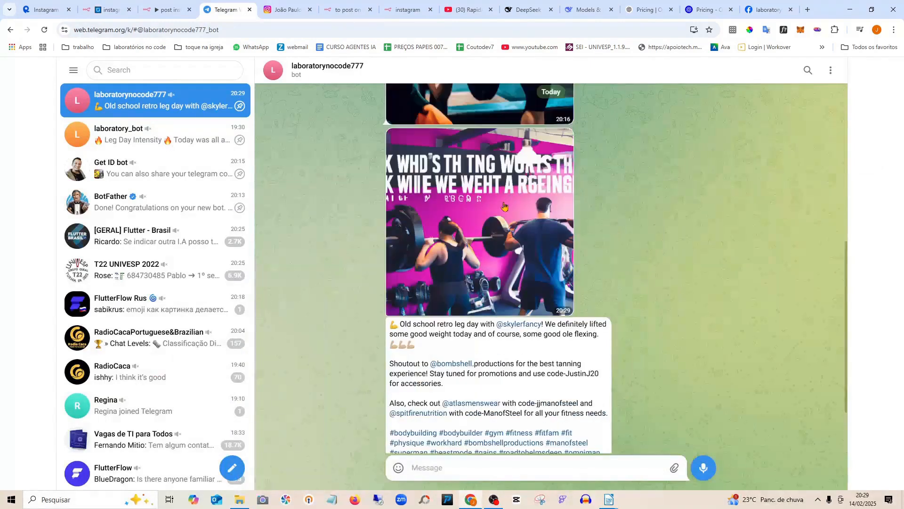
{"action": "scroll", "coordinate": [491, 249], "scroll_direction": "up", "scroll_amount": 1}
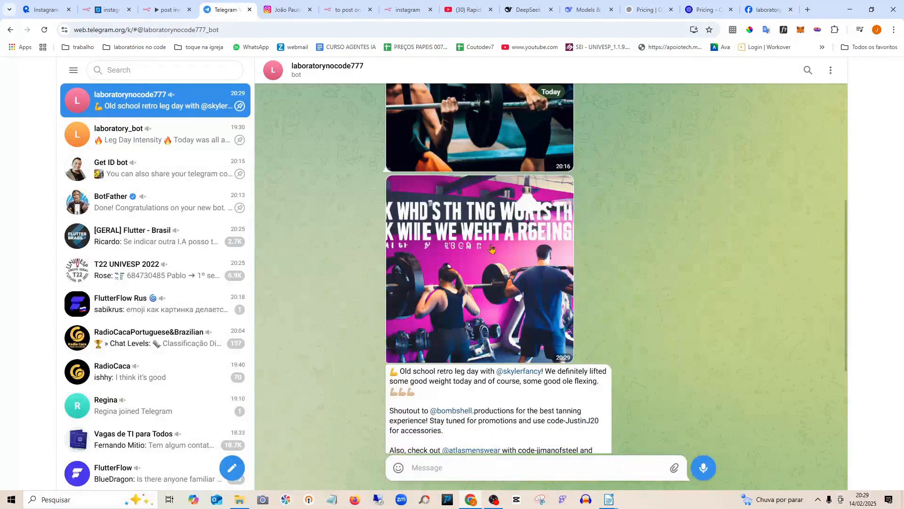
{"action": "scroll", "coordinate": [491, 248], "scroll_direction": "down", "scroll_amount": 2}
{"action": "scroll", "coordinate": [491, 249], "scroll_direction": "up", "scroll_amount": 2}
{"action": "scroll", "coordinate": [451, 306], "scroll_direction": "down", "scroll_amount": 2}
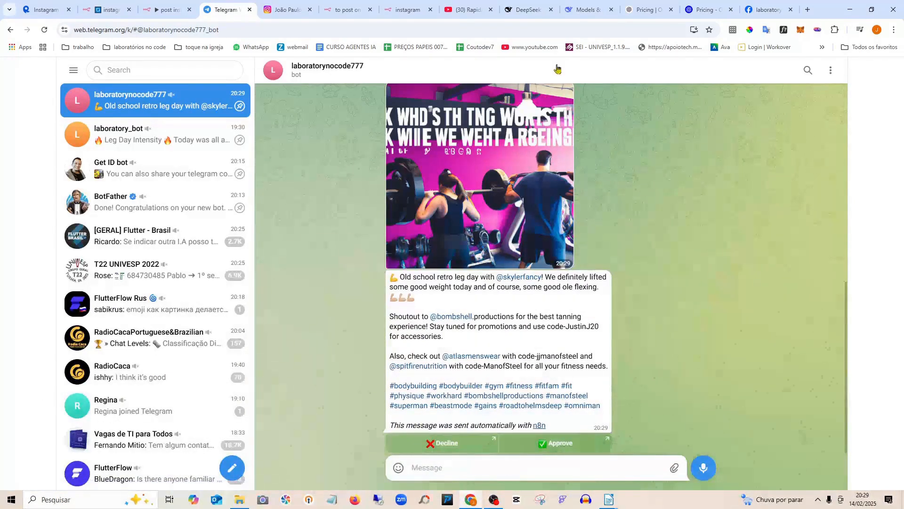
Decline the generated post in the Telegram bot chat, opening its response link, and return to the instagram post workflow's executions
{"action": "left_click", "coordinate": [445, 448]}
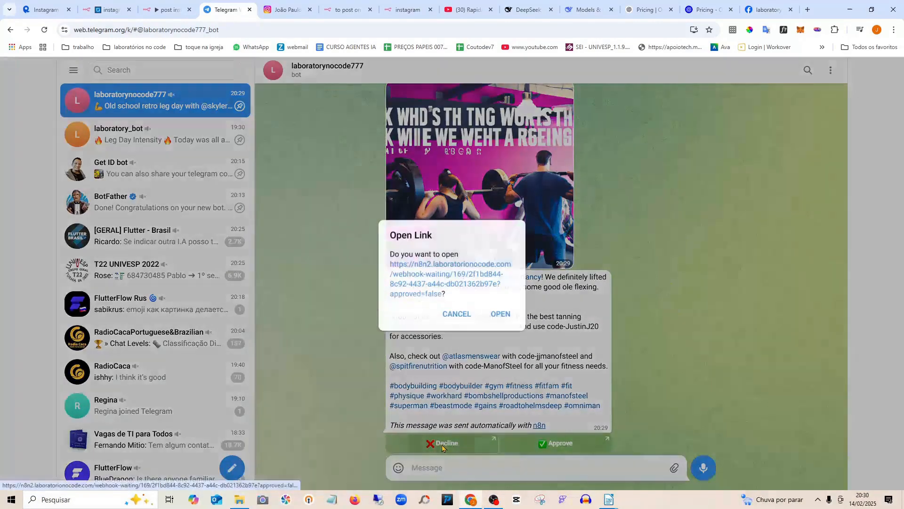
{"action": "left_click", "coordinate": [494, 320]}
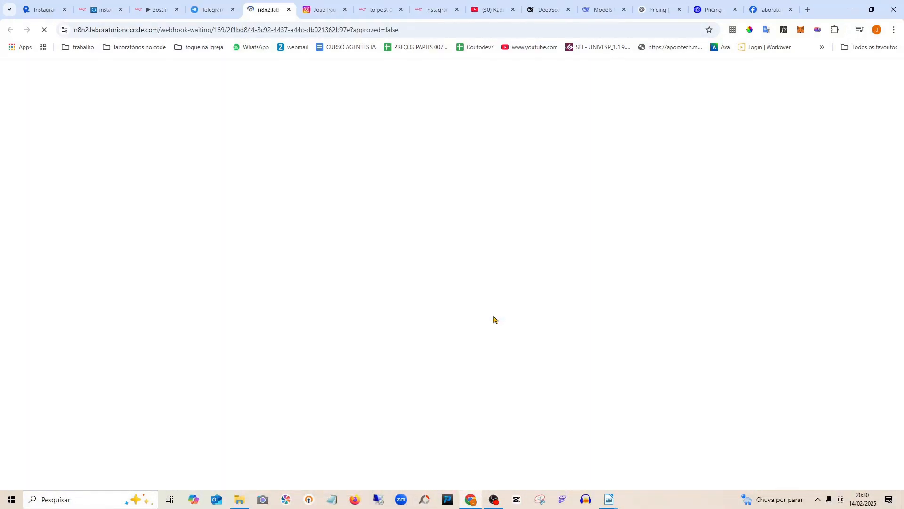
{"action": "left_click", "coordinate": [288, 9]}
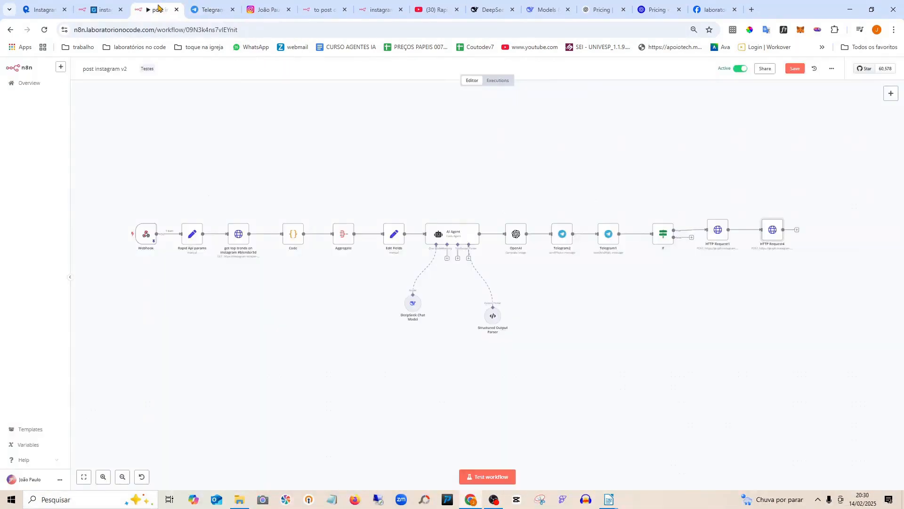
{"action": "key", "text": "ctrl+shift+Tab"}
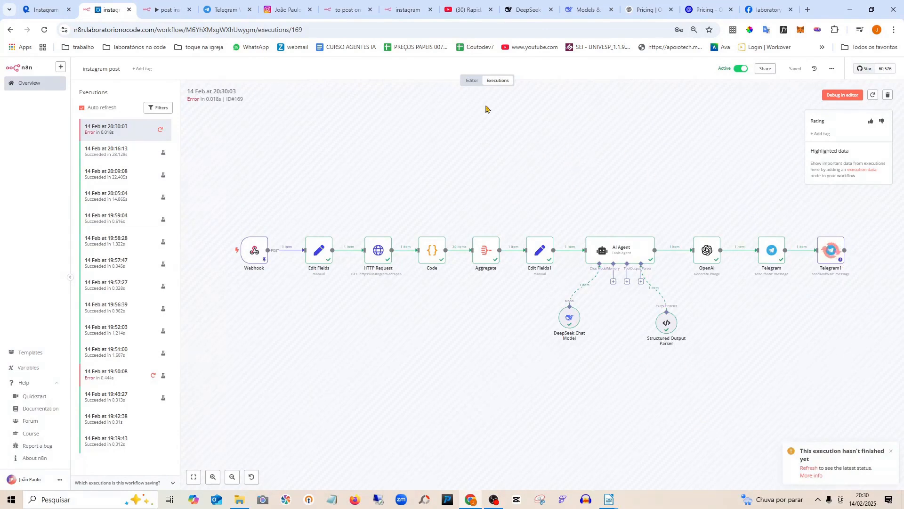
Stop the test execution in the workflow editor, and save the workflow with the Telegram1 node shifted slightly away from Telegram
{"action": "left_click", "coordinate": [472, 81]}
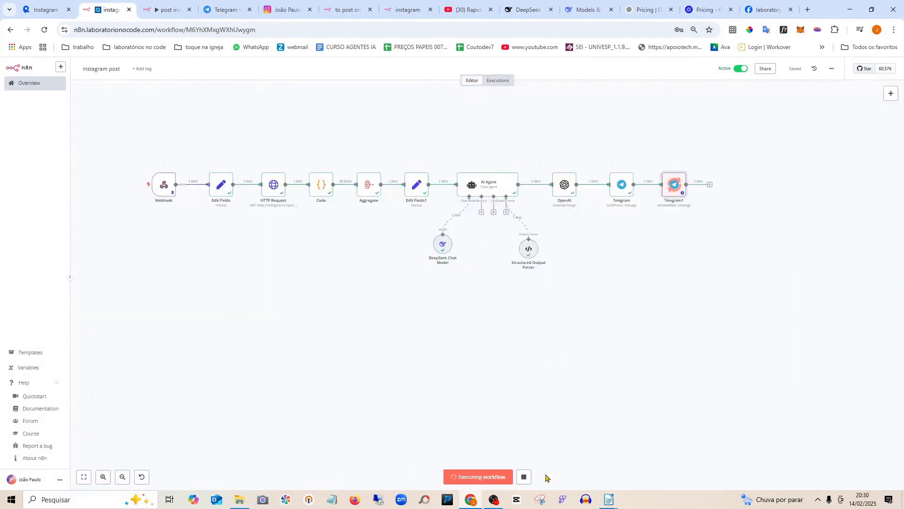
{"action": "left_click", "coordinate": [524, 477]}
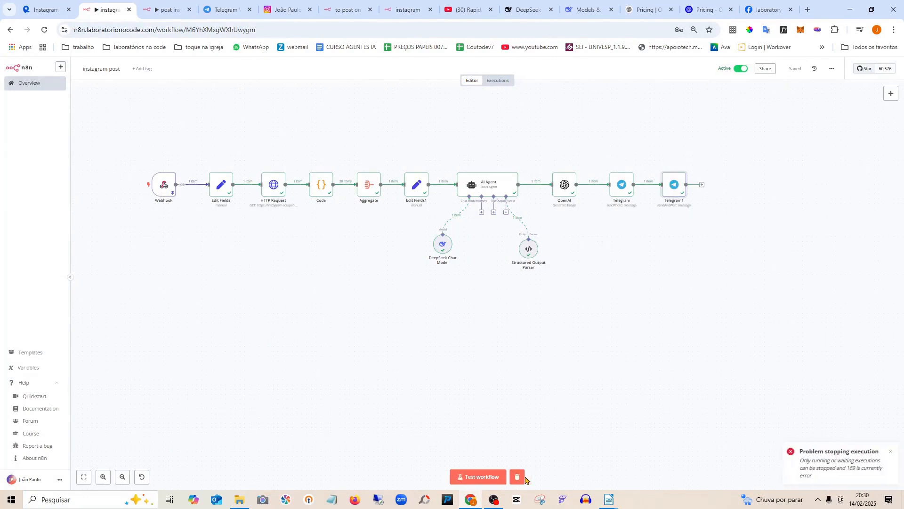
{"action": "left_click_drag", "start_coordinate": [676, 188], "coordinate": [680, 185]}
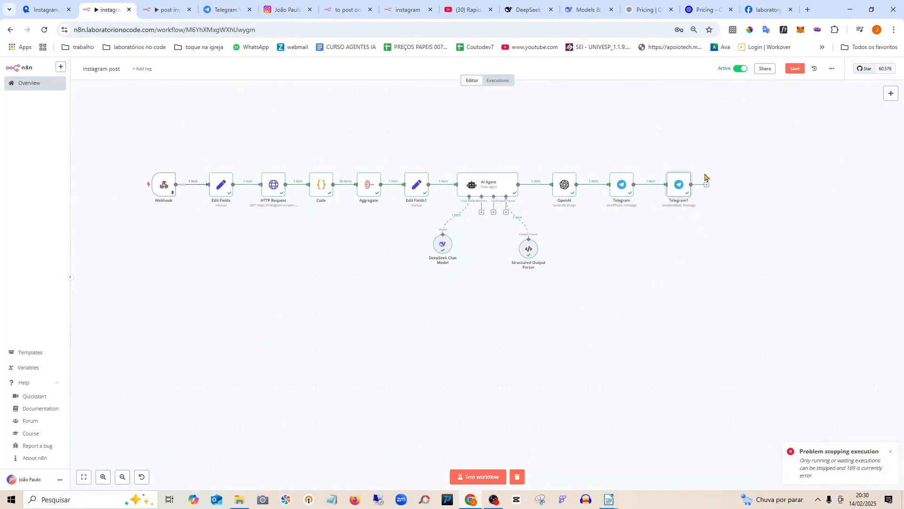
{"action": "left_click", "coordinate": [795, 69]}
Add an If node after Telegram1 in the instagram post workflow, using post instagram v2 as reference, and check Telegram1's approval settings
{"action": "left_click", "coordinate": [171, 11]}
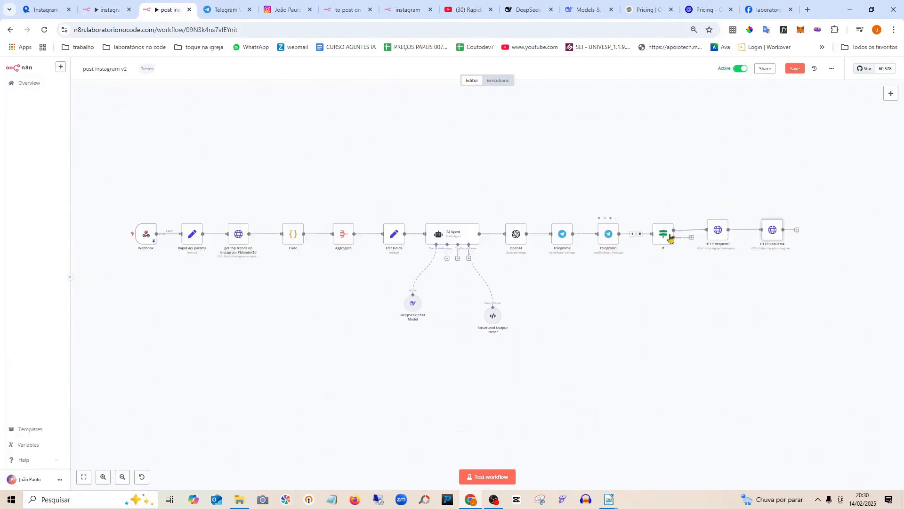
{"action": "left_click", "coordinate": [107, 9]}
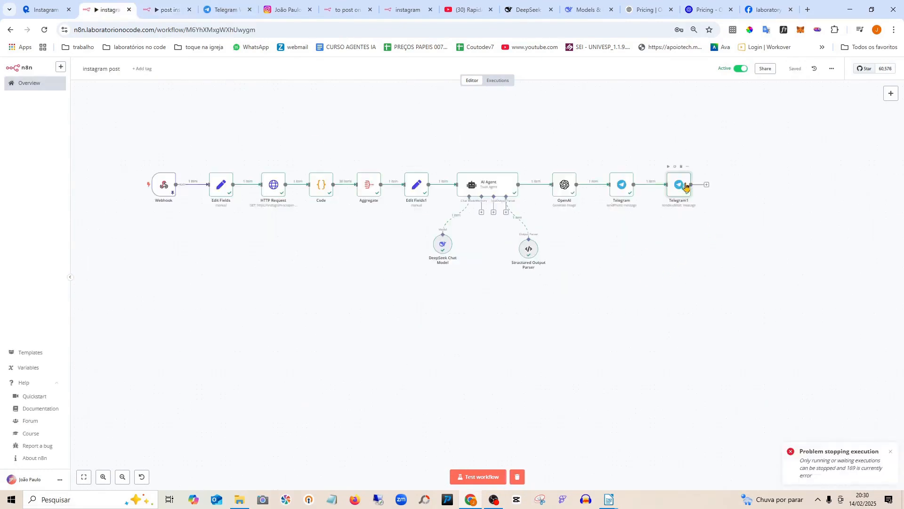
{"action": "left_click", "coordinate": [707, 185]}
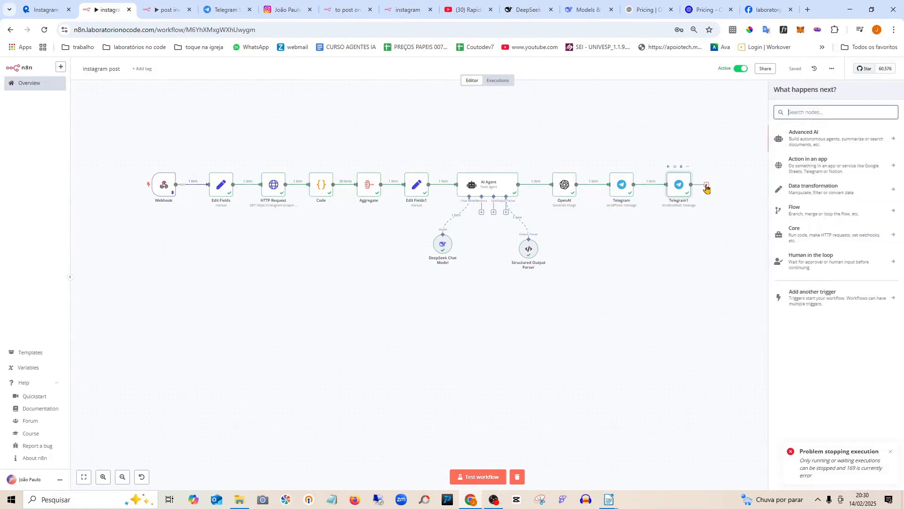
{"action": "type", "text": "if"}
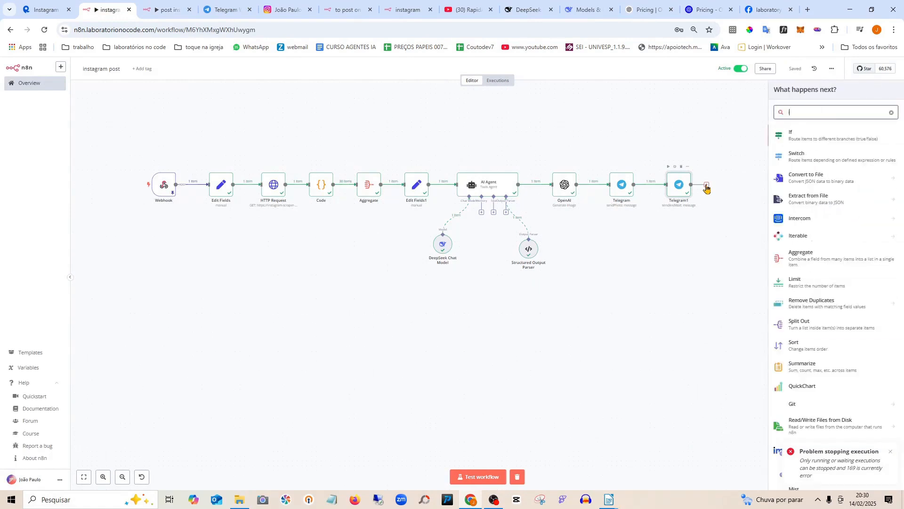
{"action": "left_click", "coordinate": [802, 141]}
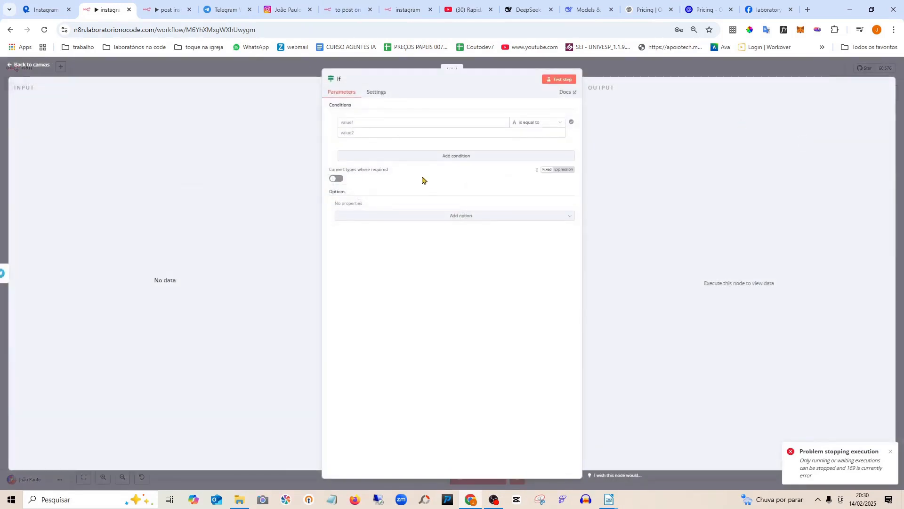
{"action": "left_click", "coordinate": [32, 64]}
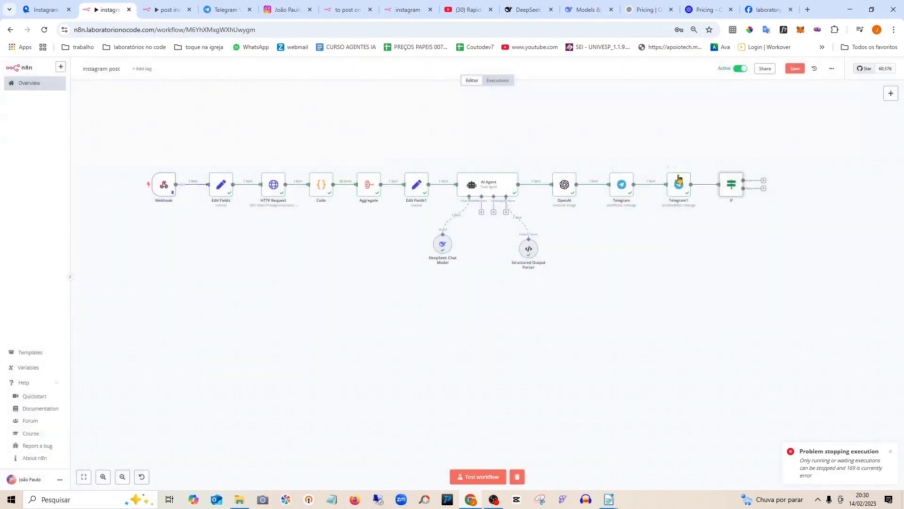
{"action": "double_click", "coordinate": [680, 181]}
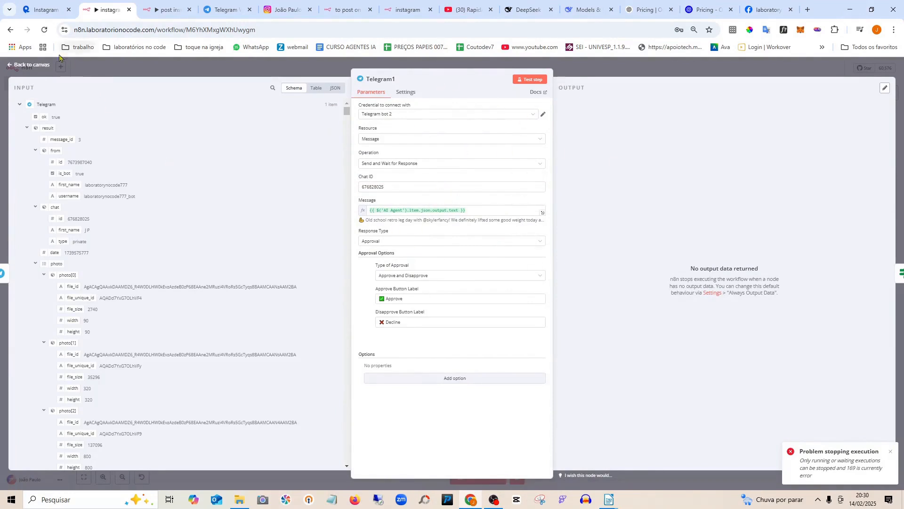
{"action": "left_click", "coordinate": [47, 65]}
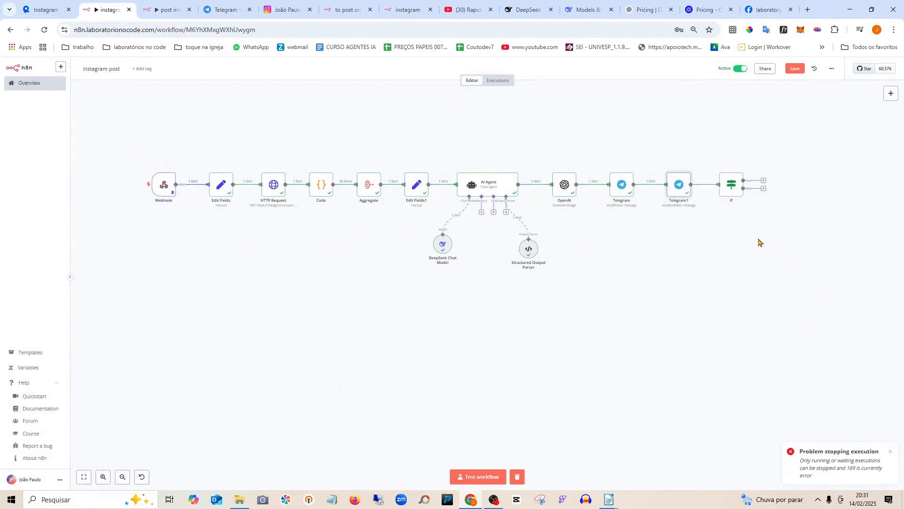
Copy the condition expression {{$json["data"]["approved"]}} from the If node of the post instagram v2 workflow
{"action": "left_click", "coordinate": [165, 7]}
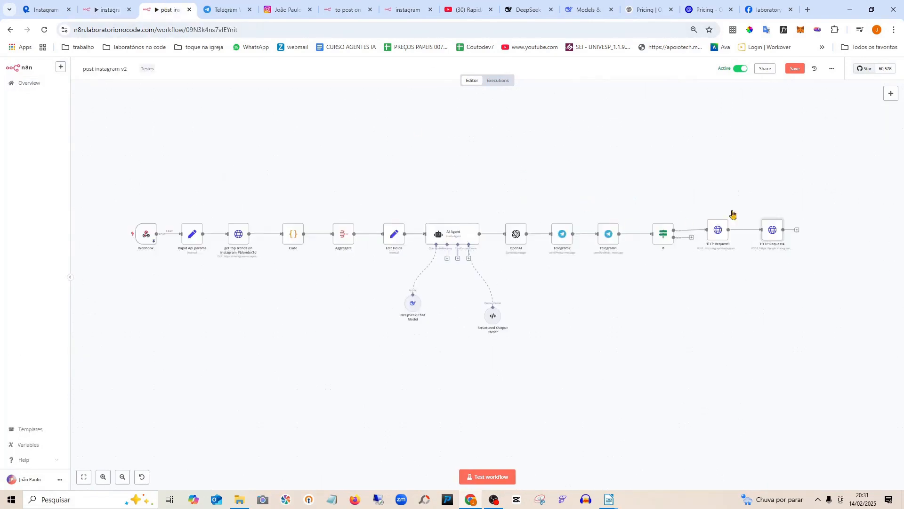
{"action": "double_click", "coordinate": [670, 234]}
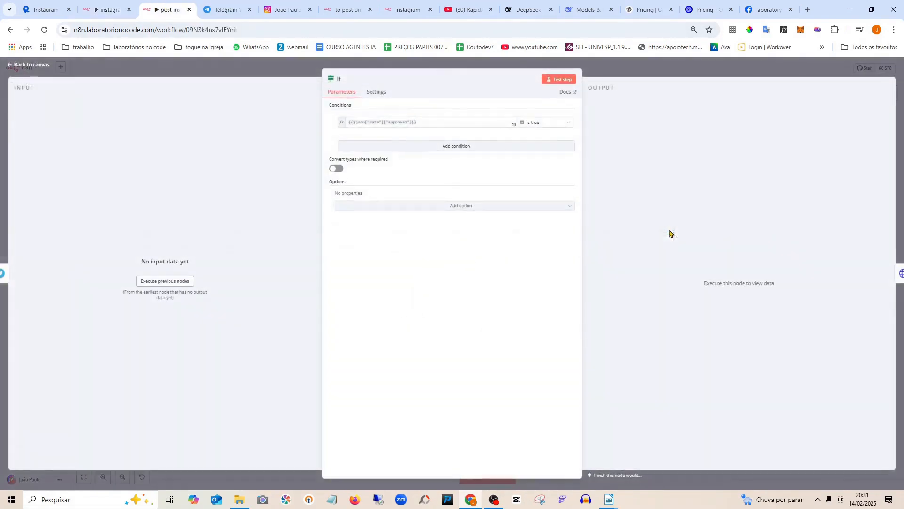
{"action": "left_click_drag", "start_coordinate": [436, 122], "coordinate": [320, 117]}
{"action": "key", "text": "ctrl+c"}
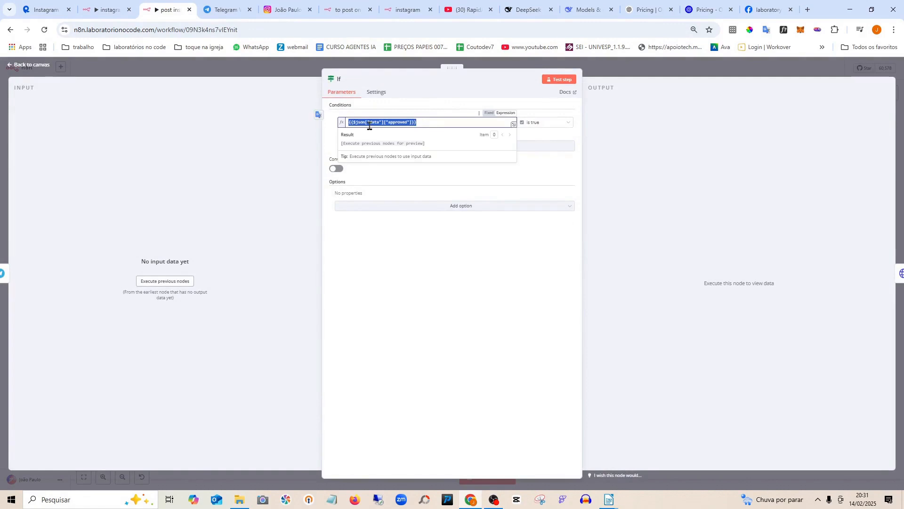
{"action": "right_click", "coordinate": [370, 125]}
{"action": "left_click", "coordinate": [410, 173]}
{"action": "left_click", "coordinate": [226, 10]}
{"action": "left_click", "coordinate": [167, 10]}
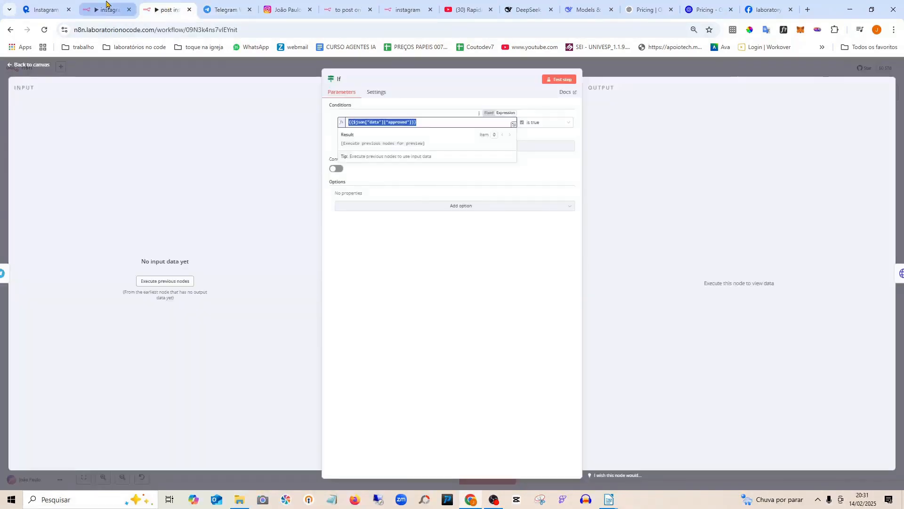
Set the instagram post If node's condition to the expression {{$json["data"]["approved"]}} with the Boolean comparison "is true"
{"action": "left_click", "coordinate": [106, 6]}
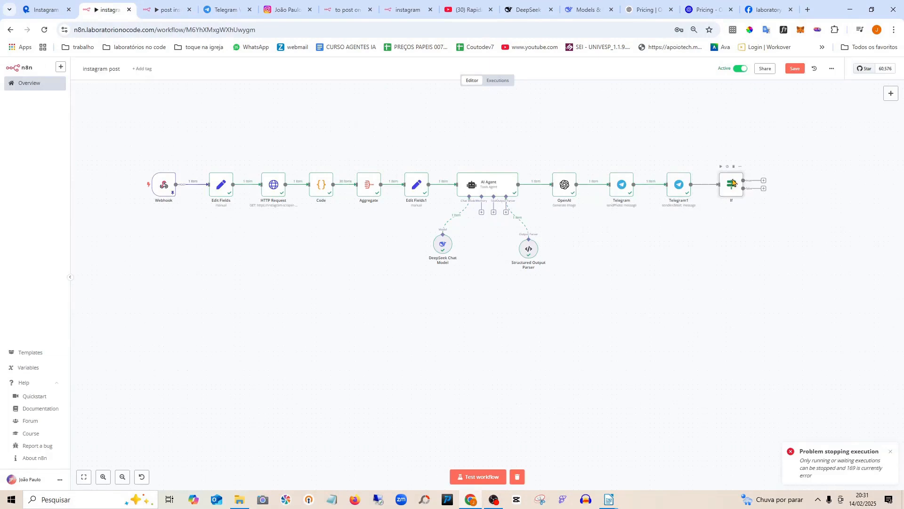
{"action": "double_click", "coordinate": [733, 183]}
{"action": "key", "text": "ctrl+v"}
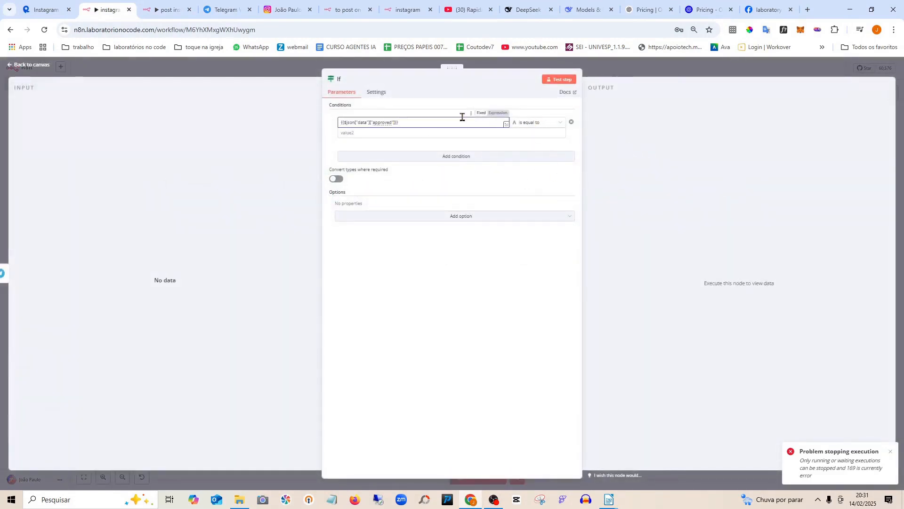
{"action": "left_click", "coordinate": [530, 124]}
{"action": "mouse_move", "coordinate": [534, 178]}
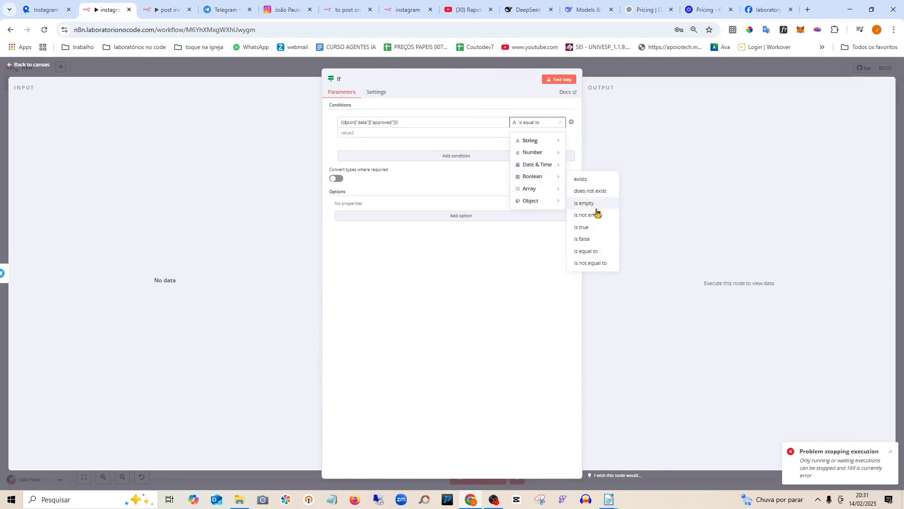
{"action": "left_click", "coordinate": [582, 228]}
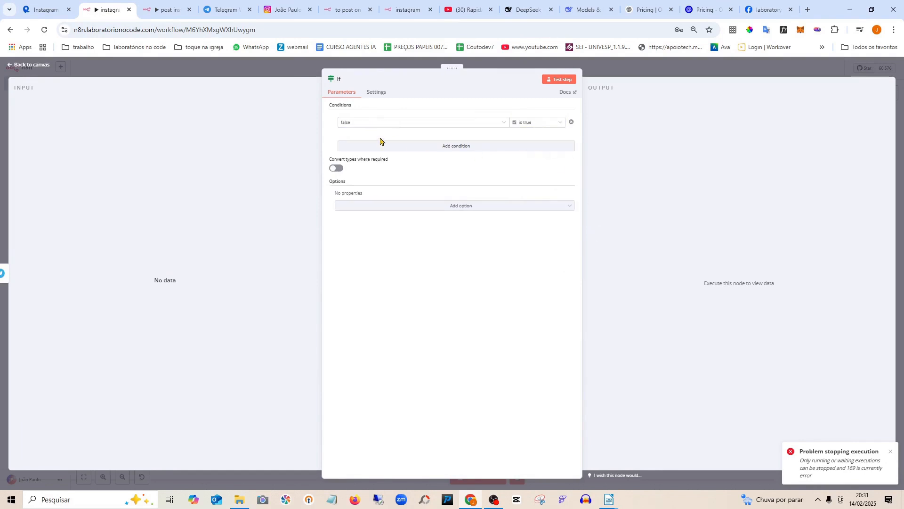
{"action": "left_click", "coordinate": [390, 125]}
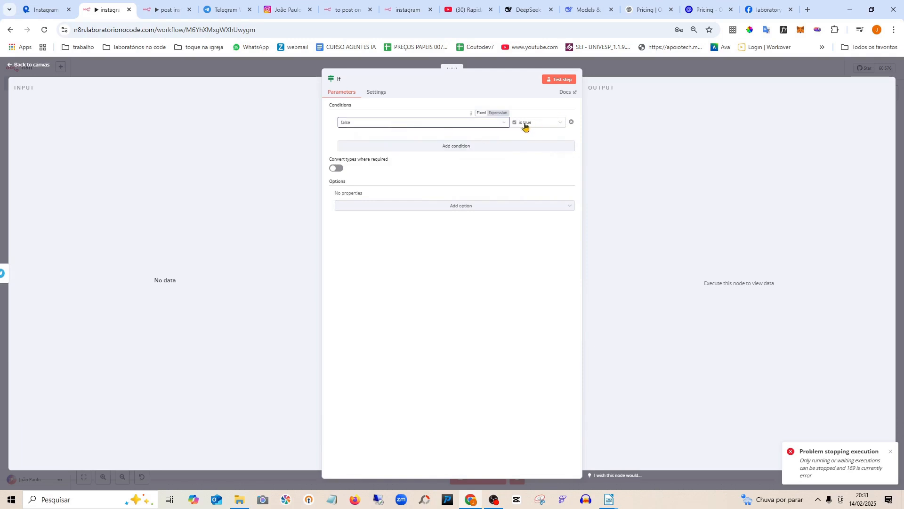
{"action": "left_click", "coordinate": [499, 113]}
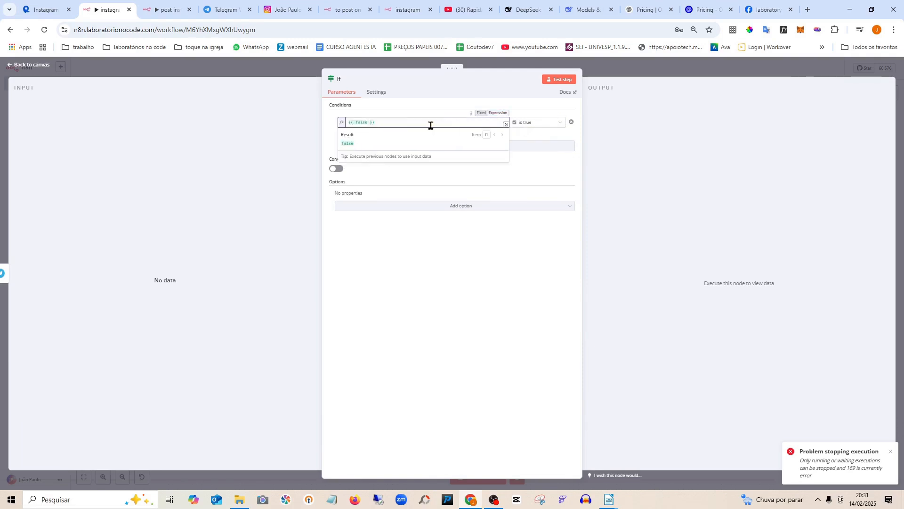
{"action": "key", "text": "ctrl+a"}
{"action": "key", "text": "ctrl+v"}
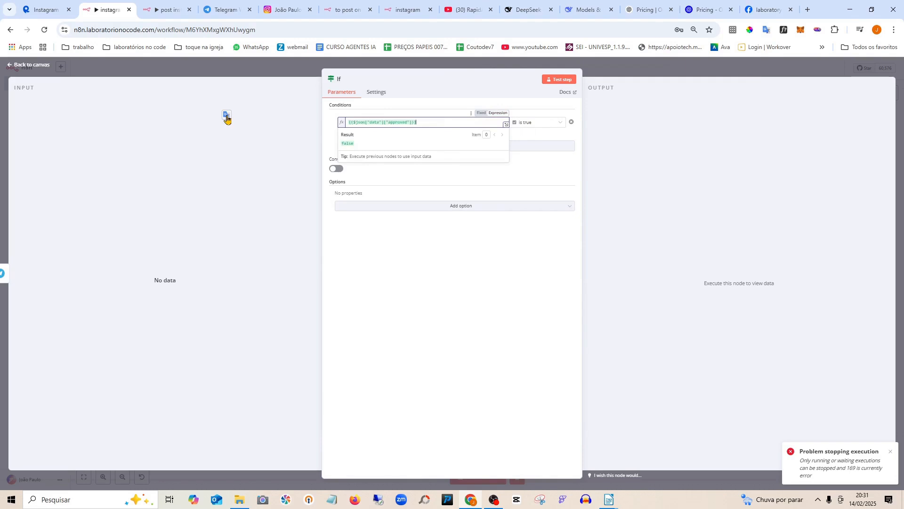
{"action": "left_click", "coordinate": [535, 157]}
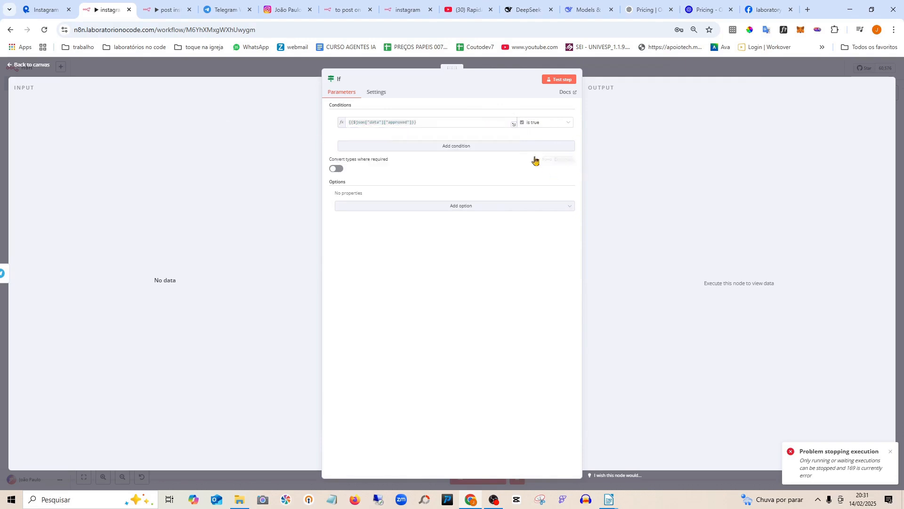
Start a test of the If node and stop the running execution from the canvas
{"action": "left_click", "coordinate": [565, 80]}
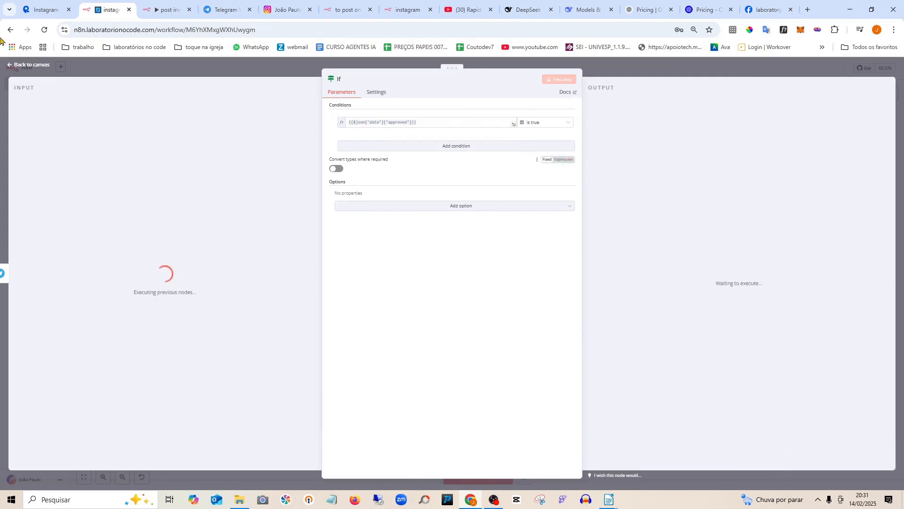
{"action": "left_click", "coordinate": [31, 66]}
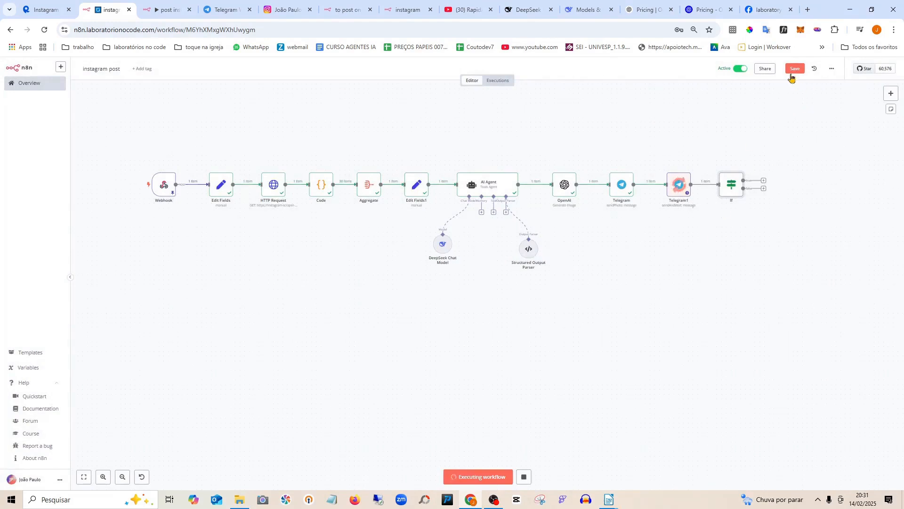
{"action": "left_click", "coordinate": [523, 478]}
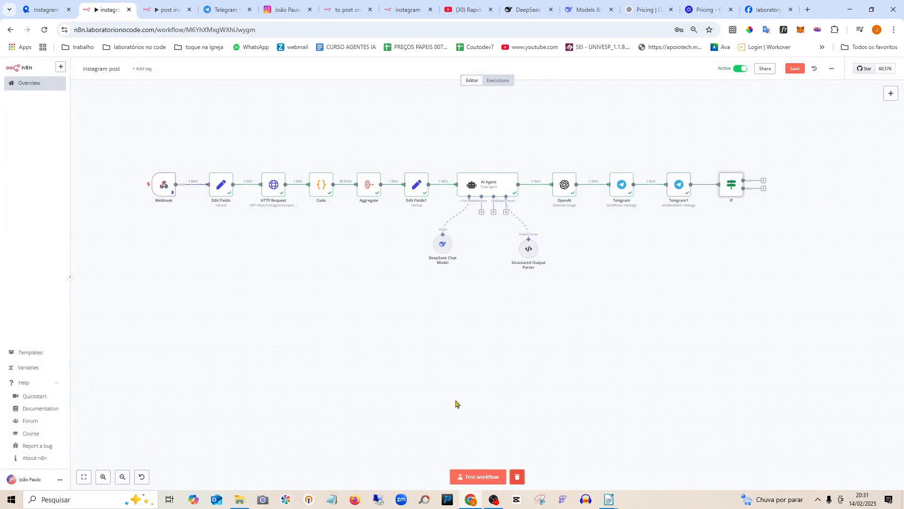
Shift the If node slightly closer to Telegram1 and save the instagram post workflow
{"action": "left_click_drag", "start_coordinate": [734, 185], "coordinate": [730, 183]}
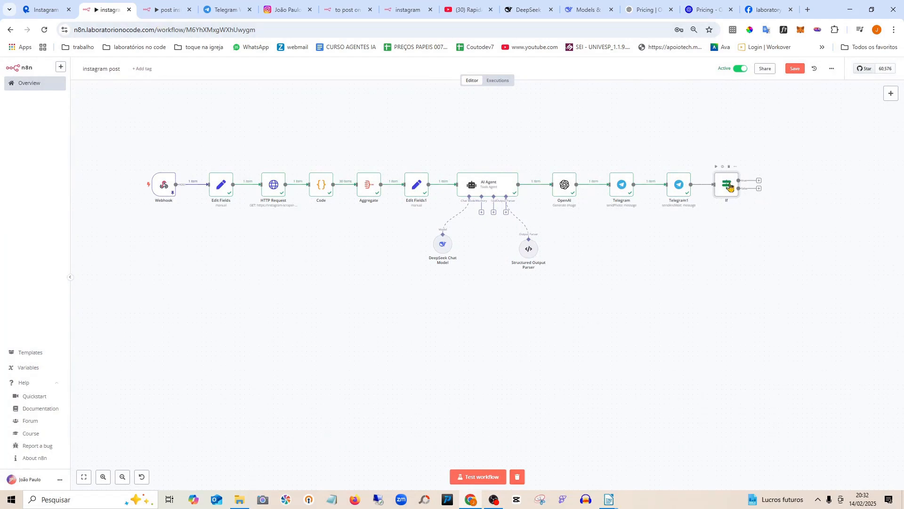
{"action": "left_click", "coordinate": [795, 68]}
Leave the post instagram v2 workflow with its changes saved and open the form workflow from the overview
{"action": "left_click", "coordinate": [168, 6]}
{"action": "left_click", "coordinate": [29, 64]}
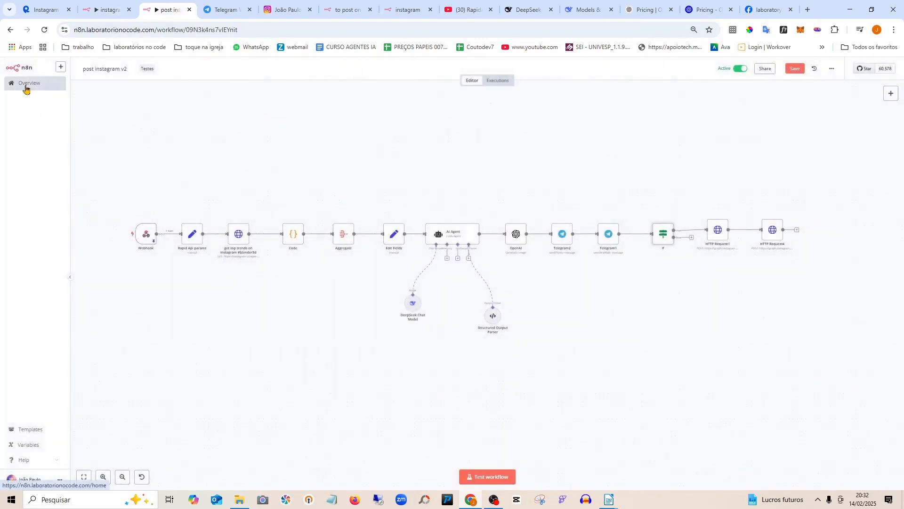
{"action": "left_click", "coordinate": [26, 88]}
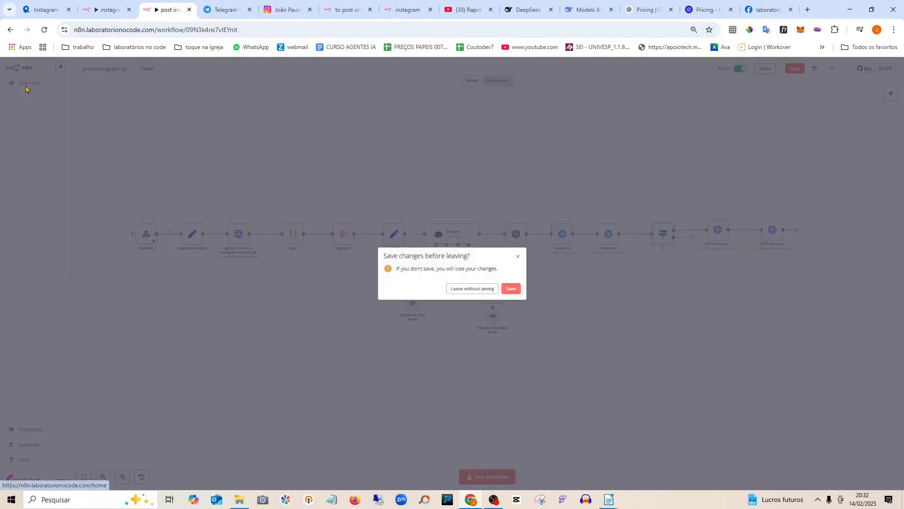
{"action": "left_click", "coordinate": [509, 290]}
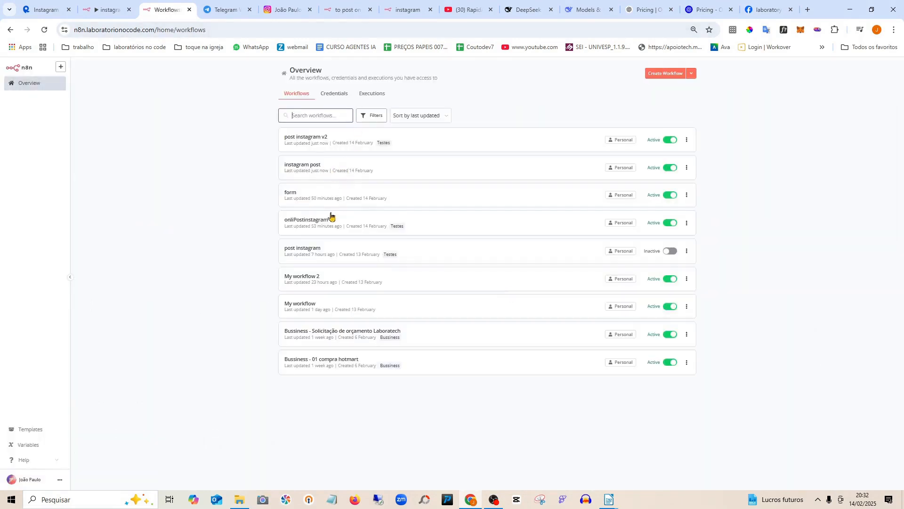
{"action": "left_click", "coordinate": [322, 196]}
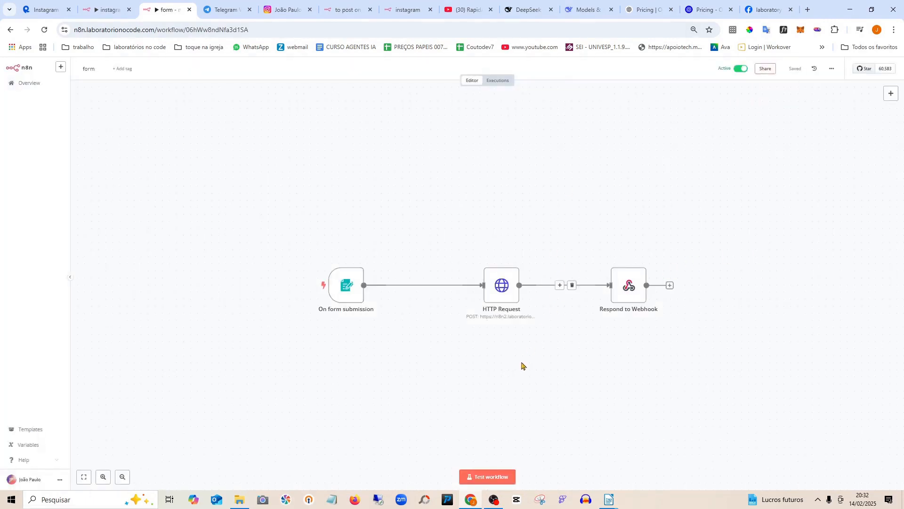
Copy the production form URL from the form workflow's On form submission node
{"action": "left_click", "coordinate": [348, 283]}
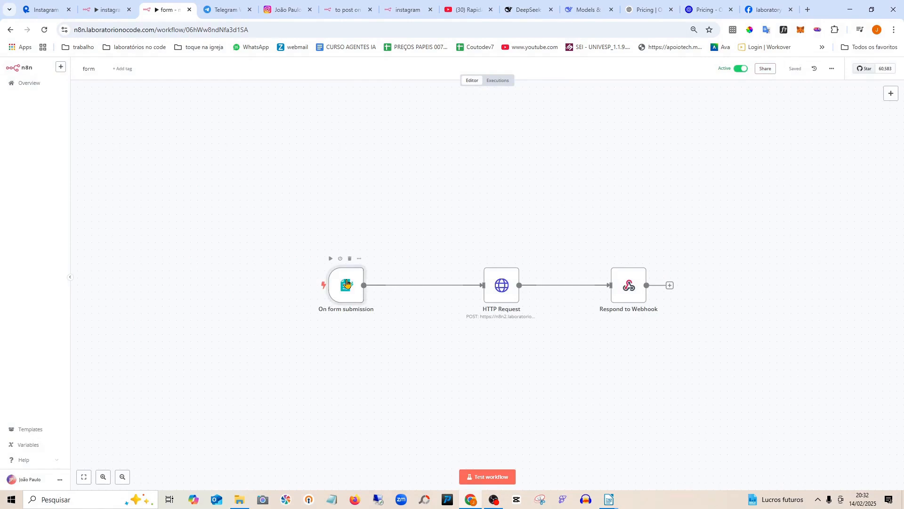
{"action": "double_click", "coordinate": [347, 283]}
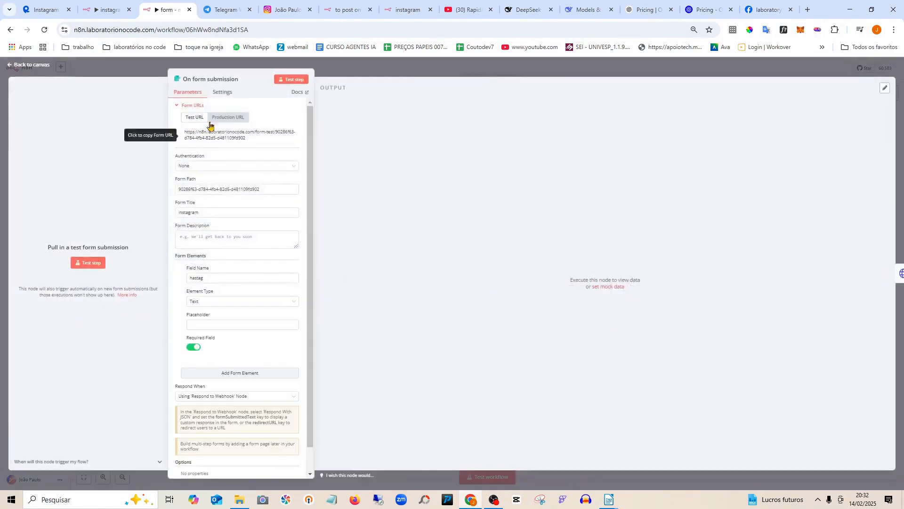
{"action": "left_click", "coordinate": [225, 120]}
{"action": "left_click", "coordinate": [234, 136]}
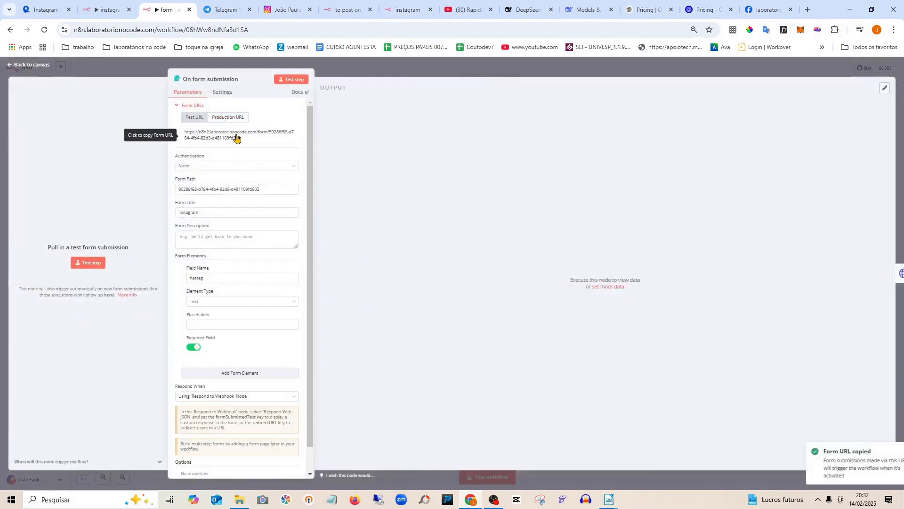
Open the copied production form URL in a new browser tab
{"action": "left_click", "coordinate": [809, 9]}
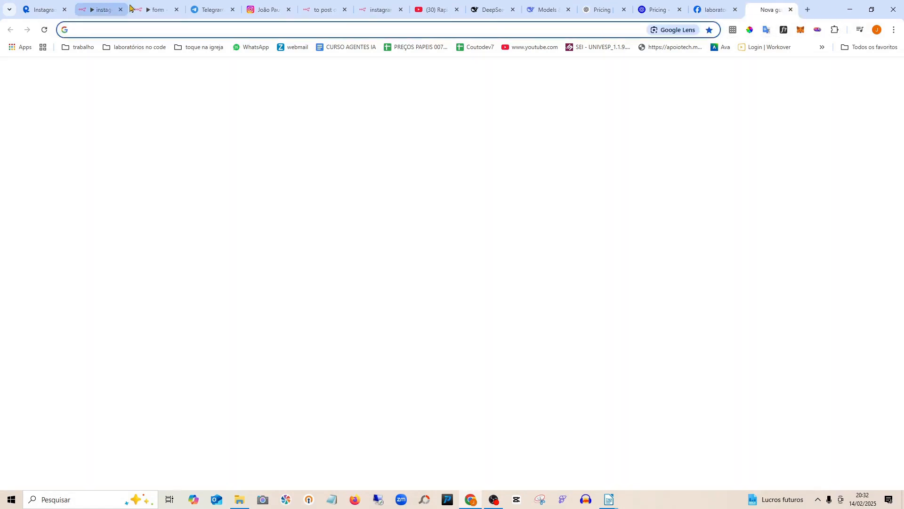
{"action": "left_click", "coordinate": [92, 6]}
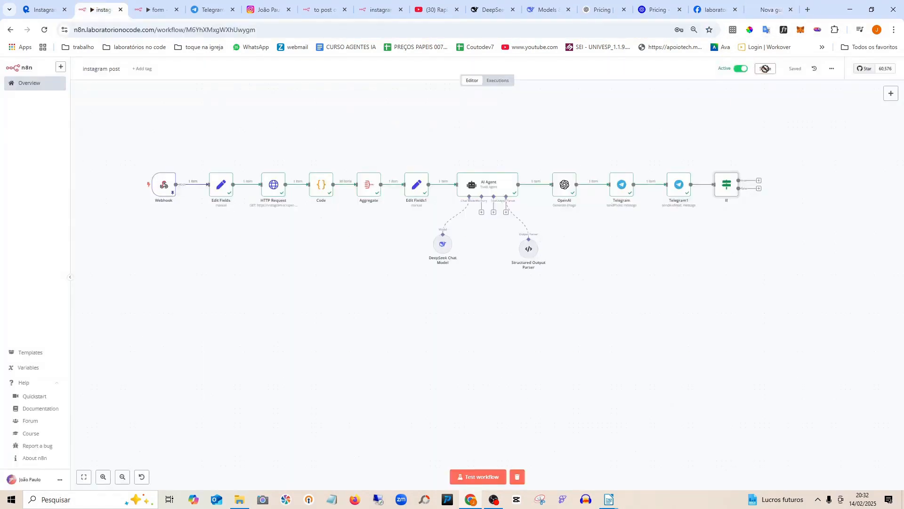
{"action": "left_click", "coordinate": [755, 7]}
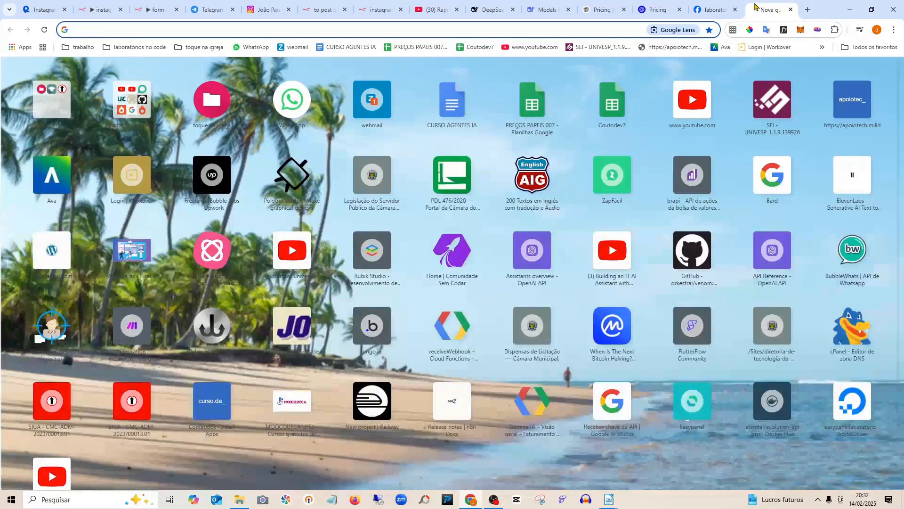
{"action": "key", "text": "ctrl+v"}
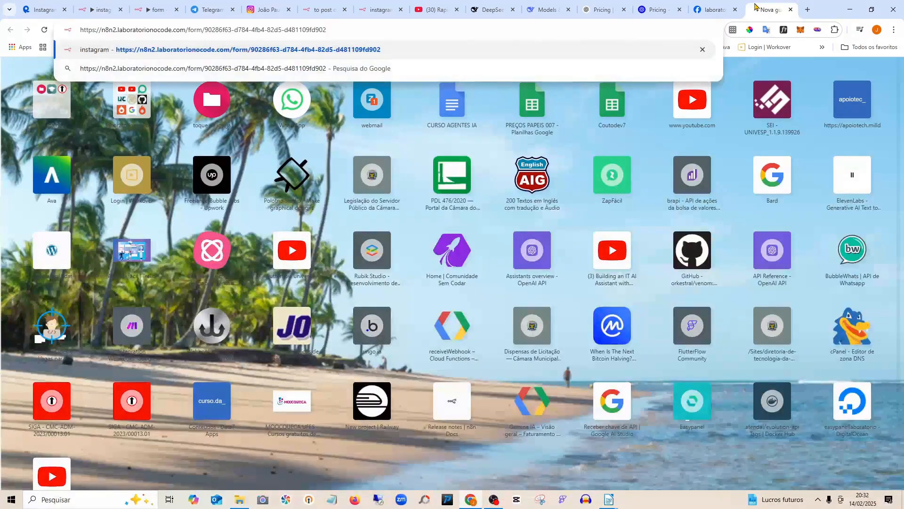
{"action": "key", "text": "Return"}
Submit the instagram form with the hastag "fitness" and return to the blank form from the Welcome page
{"action": "left_click", "coordinate": [466, 123]}
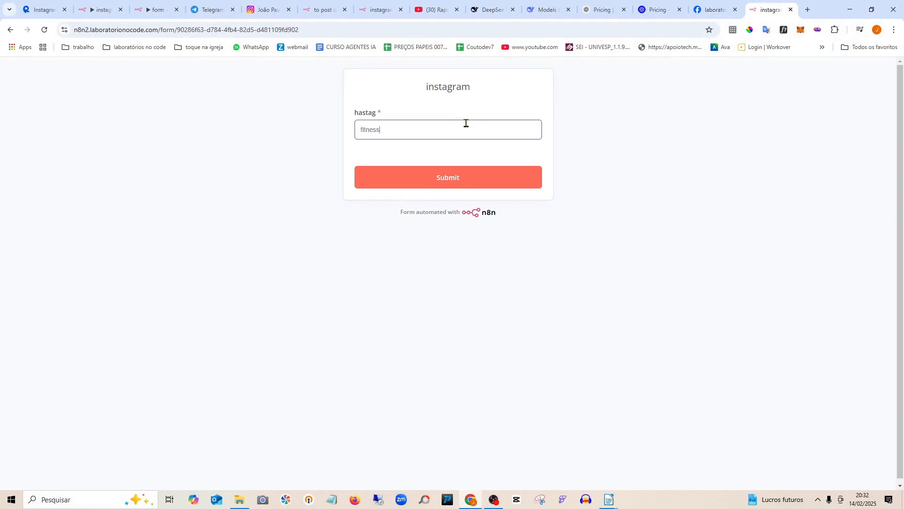
{"action": "left_click", "coordinate": [469, 176]}
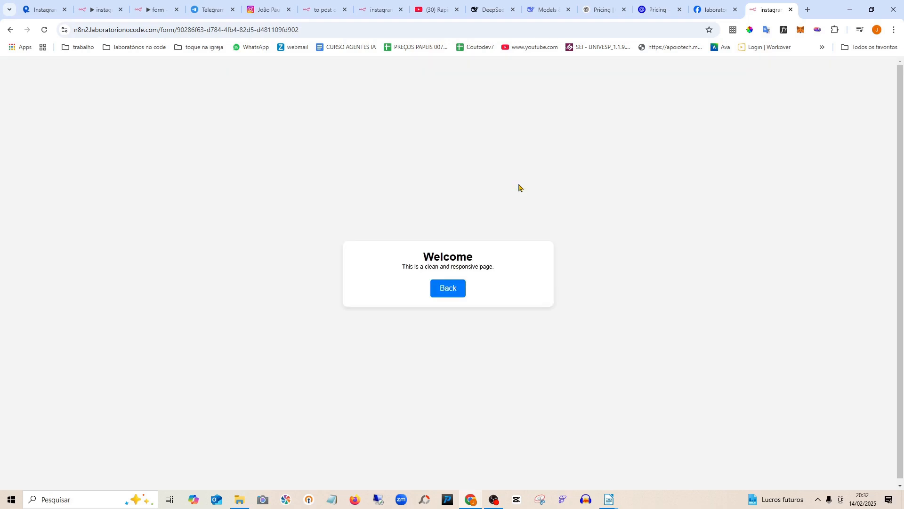
{"action": "left_click", "coordinate": [451, 287]}
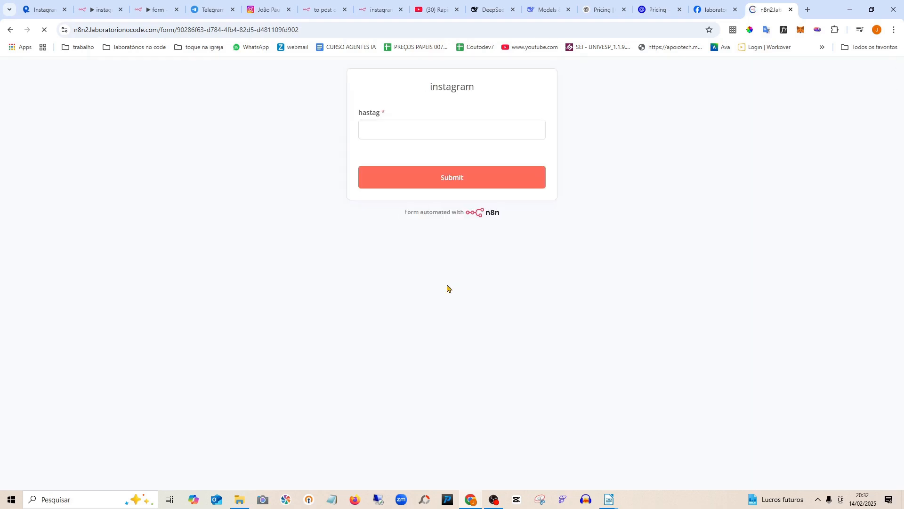
Open the executions of the instagram post workflow and select the most recent run
{"action": "left_click", "coordinate": [155, 10]}
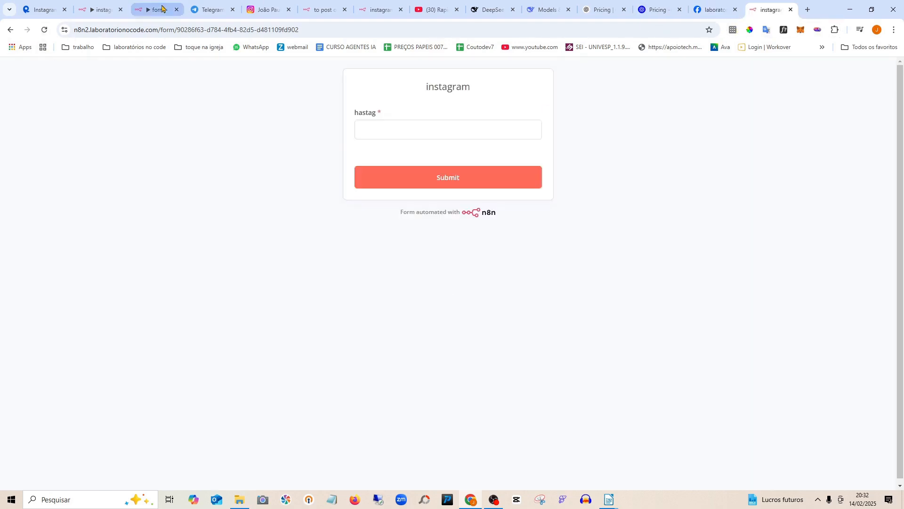
{"action": "left_click", "coordinate": [100, 9]}
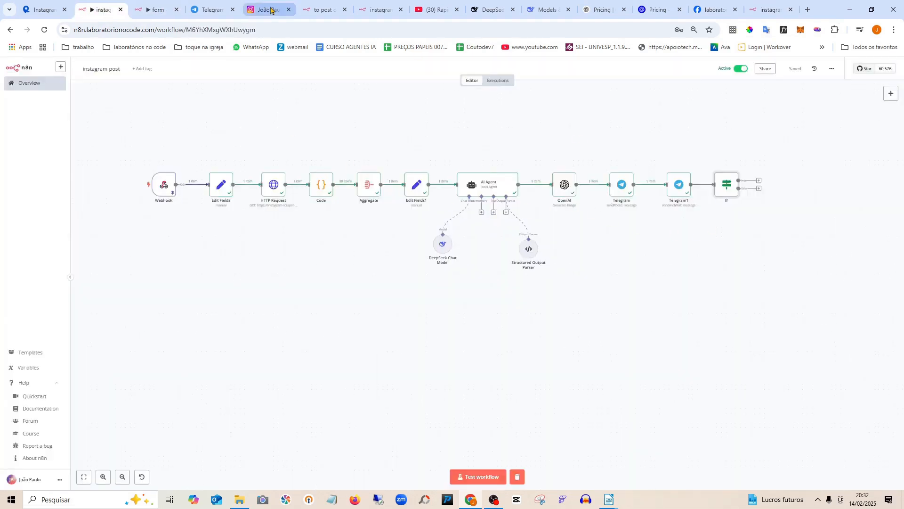
{"action": "left_click", "coordinate": [497, 82]}
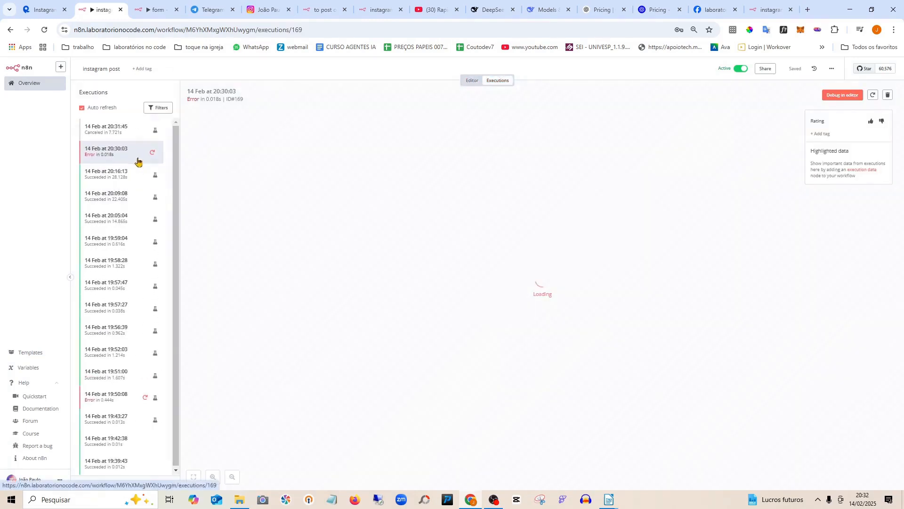
{"action": "left_click", "coordinate": [113, 131]}
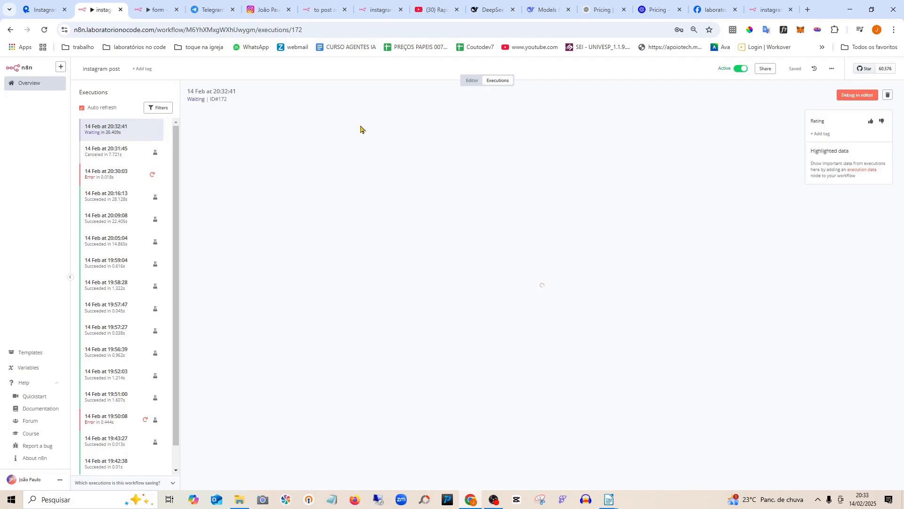
Switch to Telegram, approve the generated post in the laboratorynocode777 bot chat, open the approval link and close the resulting page
{"action": "left_click", "coordinate": [209, 10]}
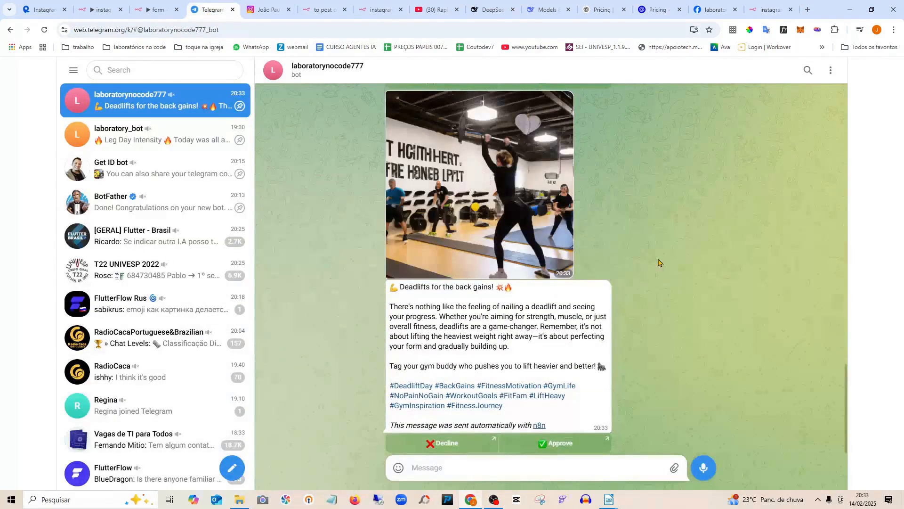
{"action": "left_click", "coordinate": [551, 440]}
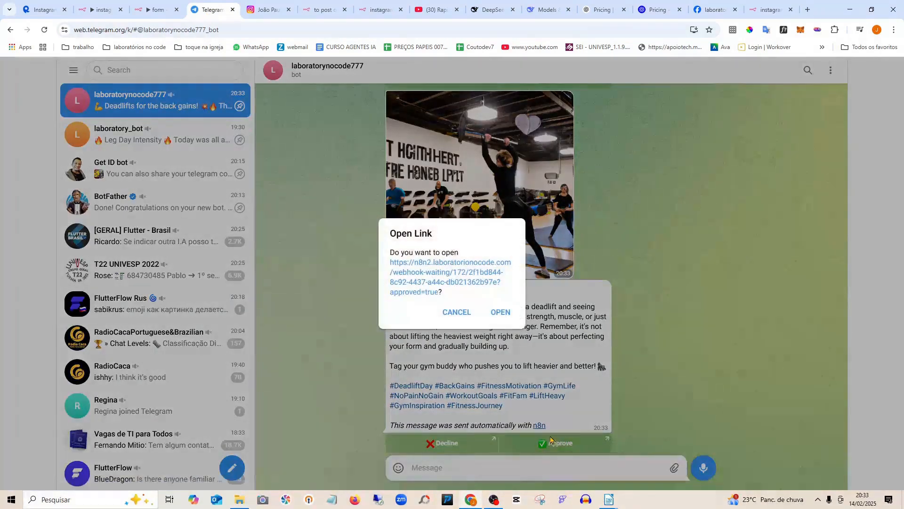
{"action": "left_click", "coordinate": [502, 313]}
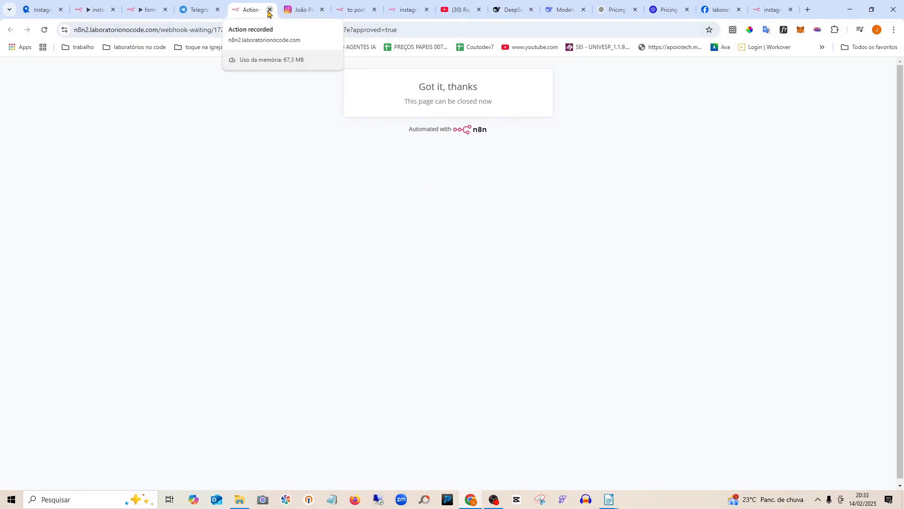
{"action": "left_click", "coordinate": [269, 10]}
Examine the If node's input and output in the instagram post workflow's latest execution
{"action": "left_click", "coordinate": [97, 6]}
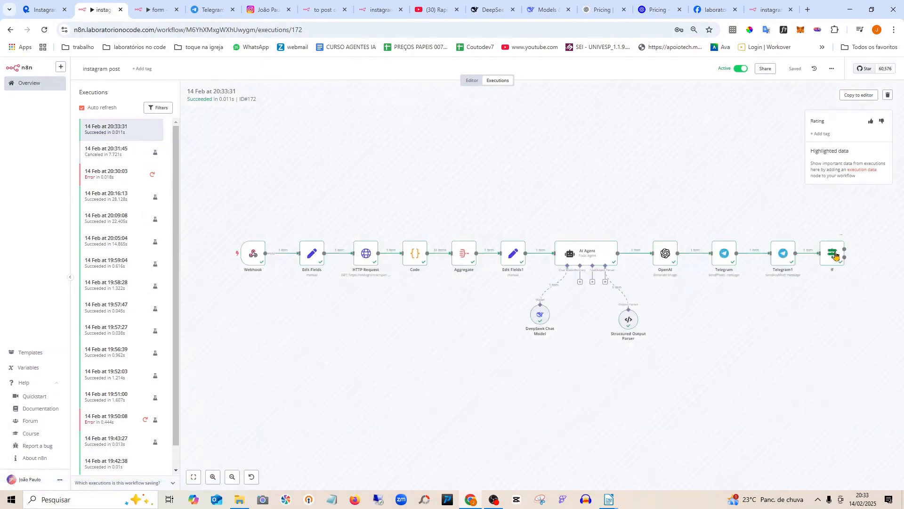
{"action": "double_click", "coordinate": [834, 255]}
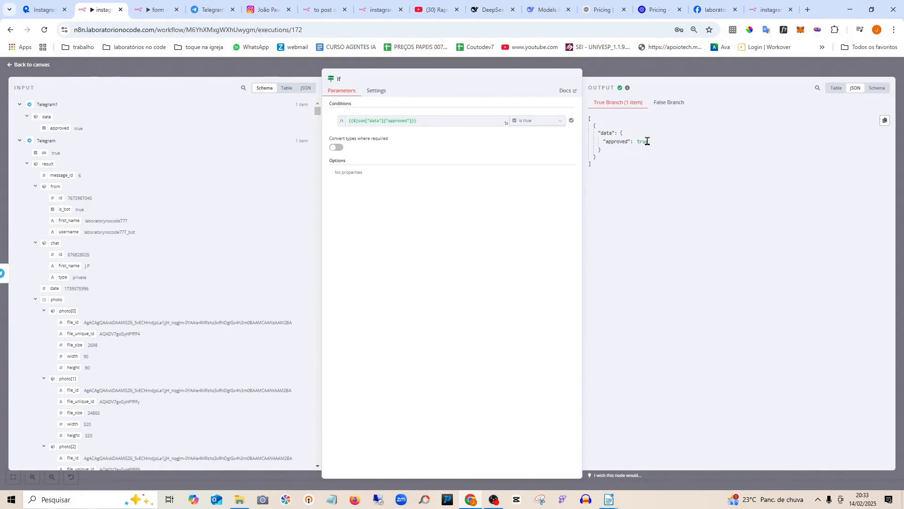
{"action": "left_click", "coordinate": [32, 65]}
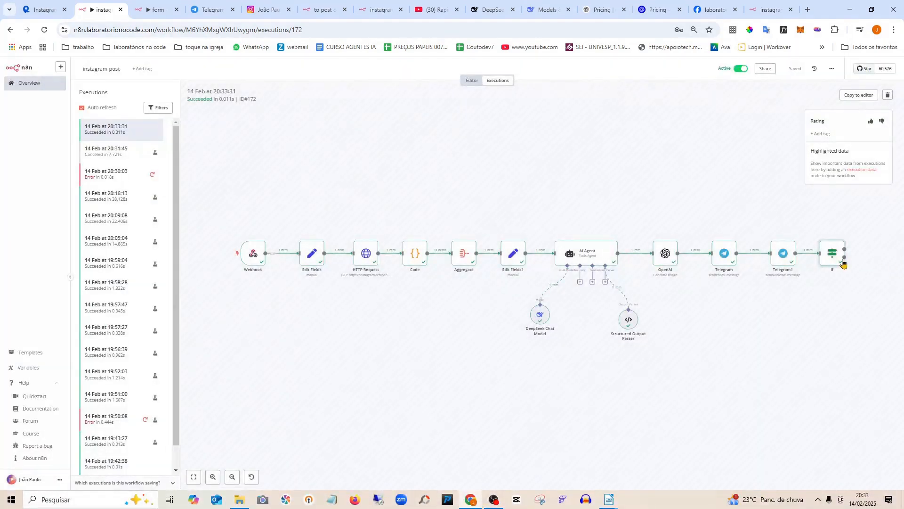
Add a "No Operation, do nothing" node to the If node's false branch in the workflow editor and place it below the If node
{"action": "left_click", "coordinate": [472, 81]}
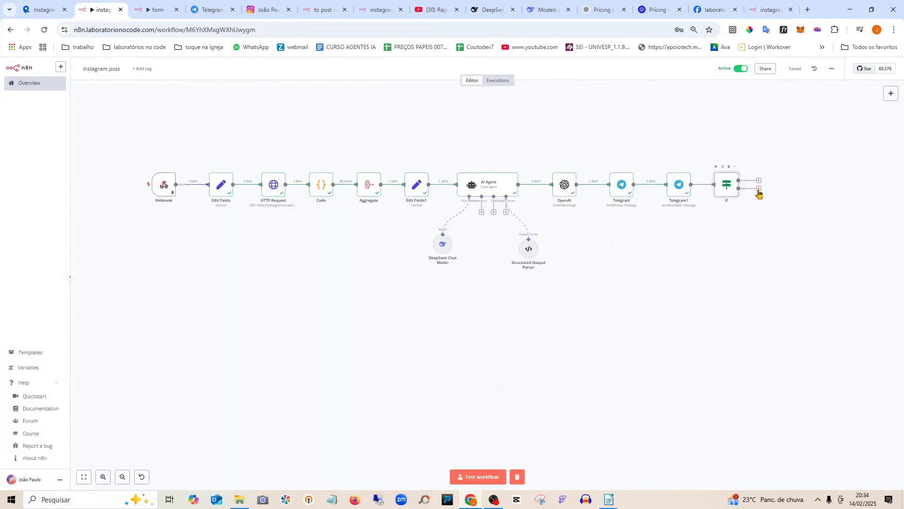
{"action": "left_click_drag", "start_coordinate": [738, 180], "coordinate": [773, 358]}
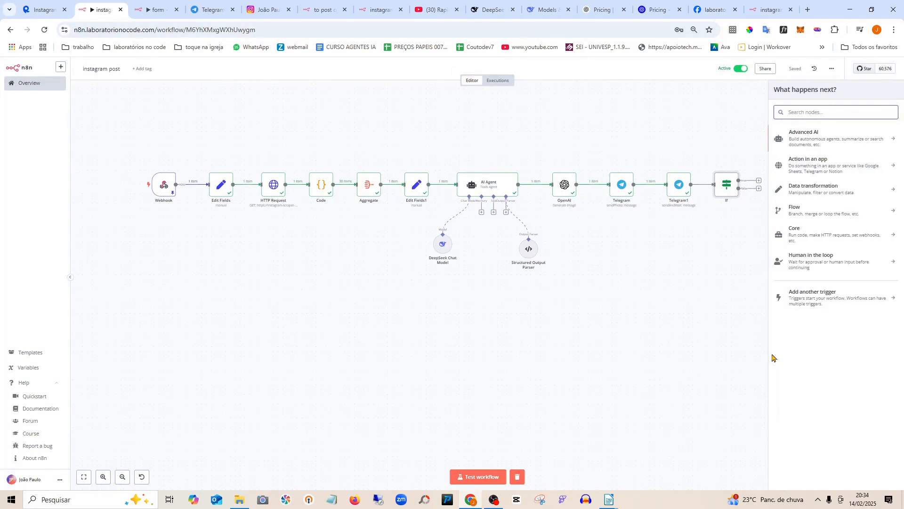
{"action": "type", "text": "do"}
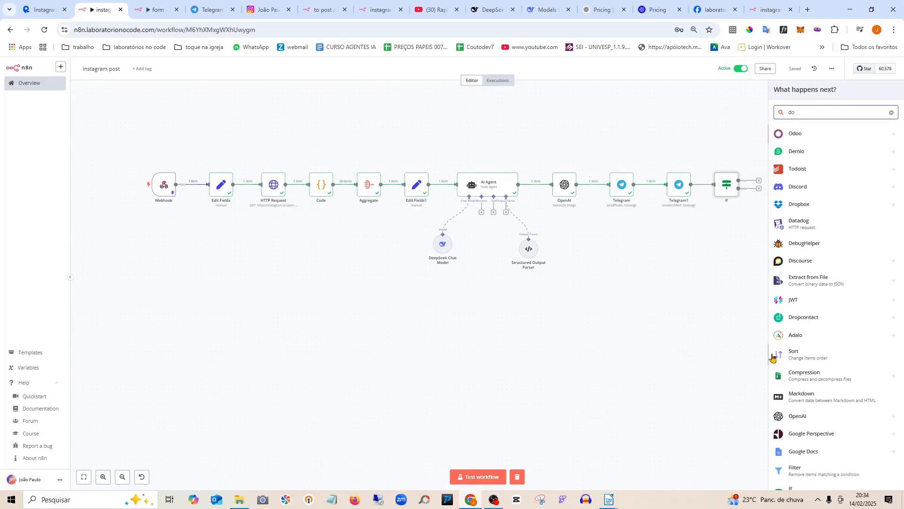
{"action": "type", "text": "no"}
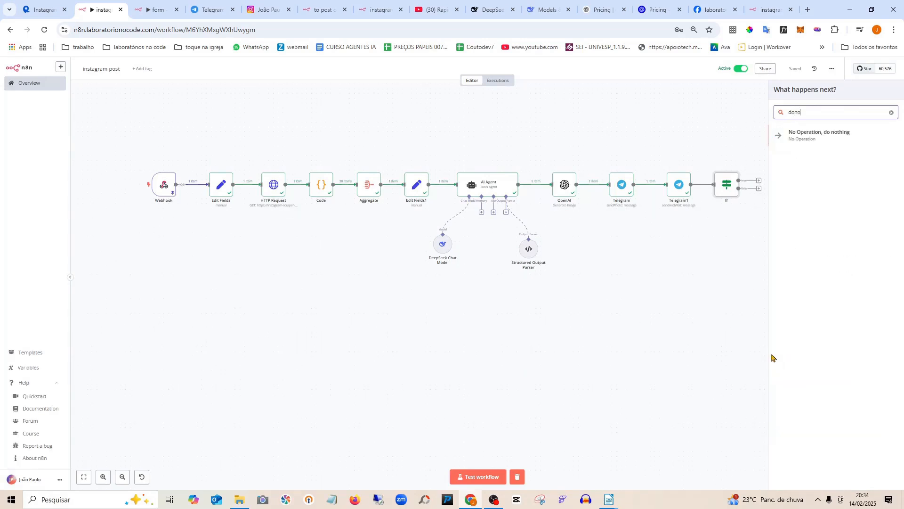
{"action": "left_click", "coordinate": [814, 142]}
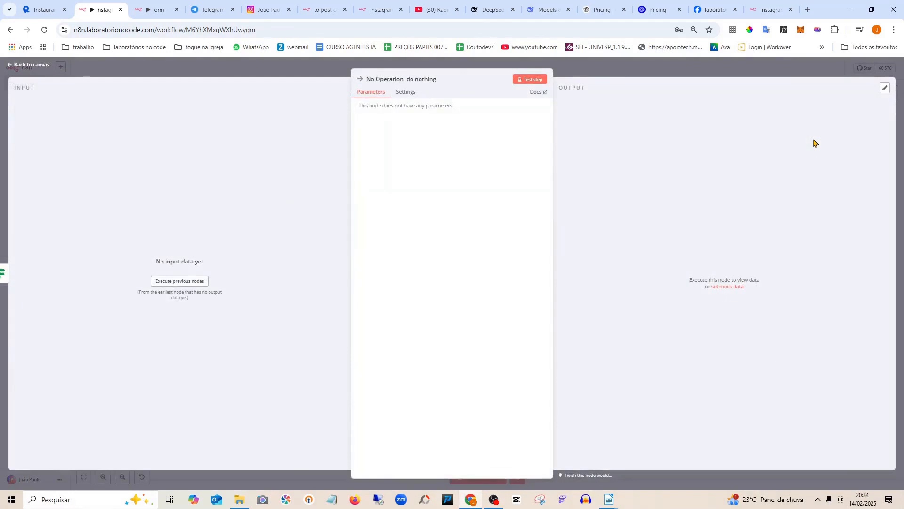
{"action": "left_click", "coordinate": [26, 66]}
{"action": "left_click_drag", "start_coordinate": [787, 354], "coordinate": [767, 258]}
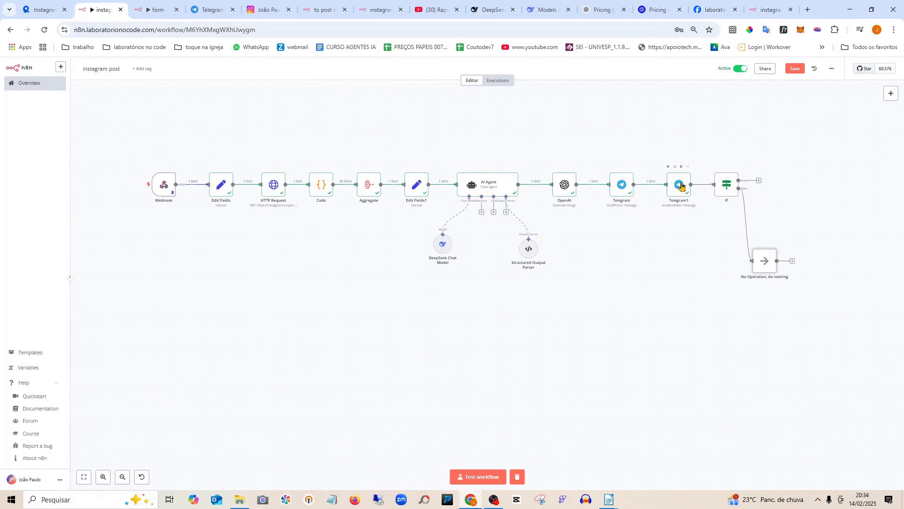
Add an HTTP Request node with its default settings to the If node's true branch
{"action": "left_click", "coordinate": [759, 182]}
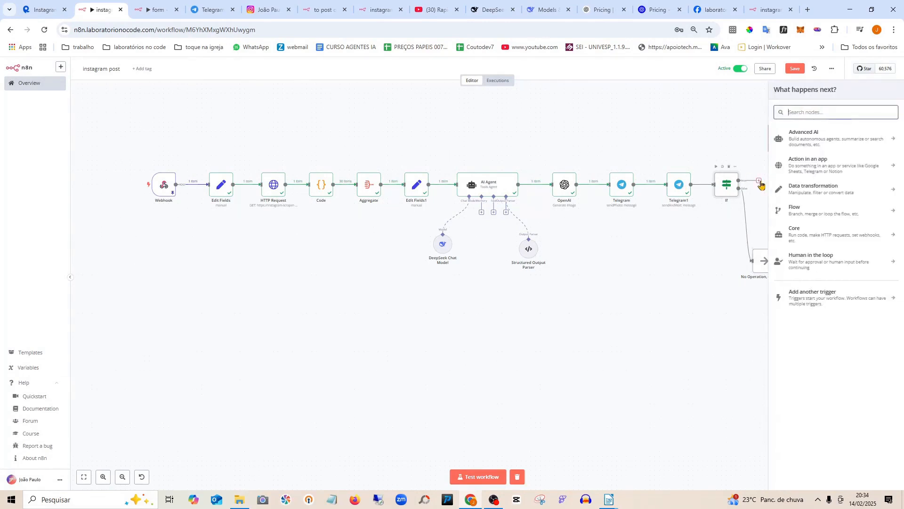
{"action": "type", "text": "h"}
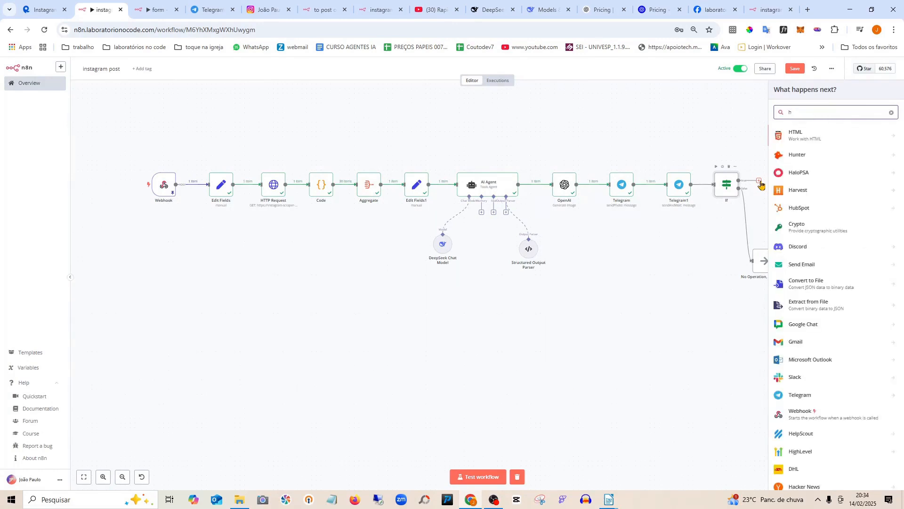
{"action": "type", "text": "ttp"}
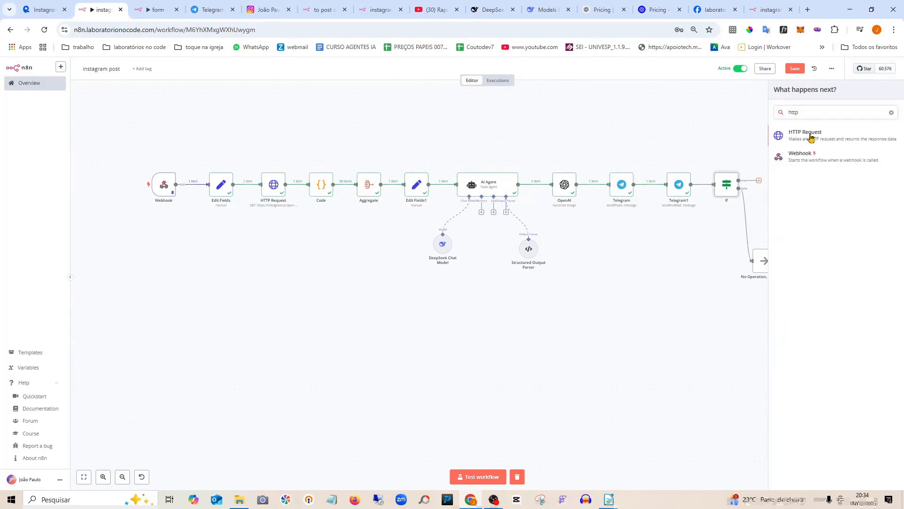
{"action": "left_click", "coordinate": [811, 137]}
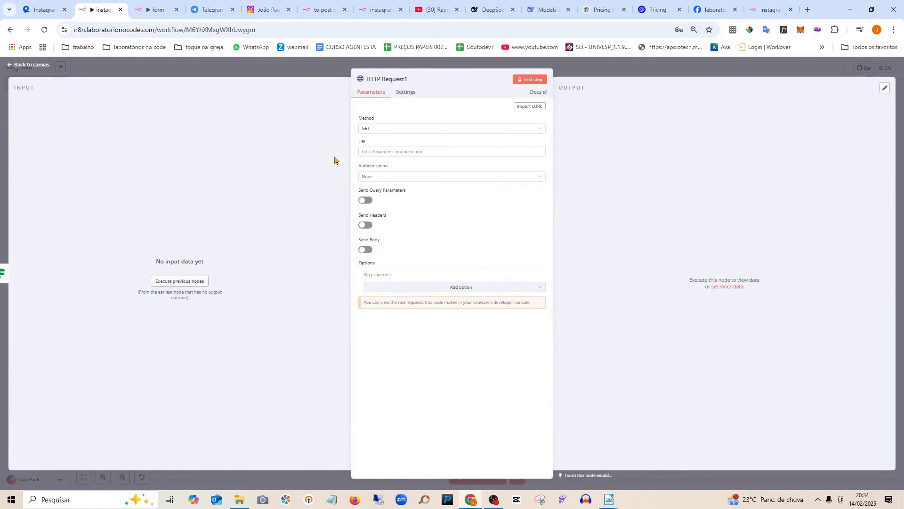
{"action": "left_click", "coordinate": [31, 65]}
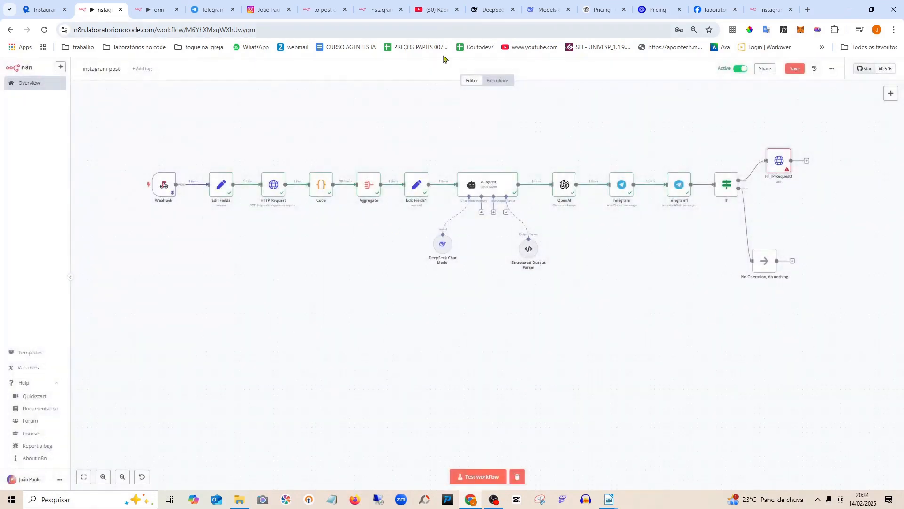
Look at the Instagram profile's posts and examine the laboratory app's dashboard in Meta for Developers down to its products
{"action": "left_click", "coordinate": [267, 10]}
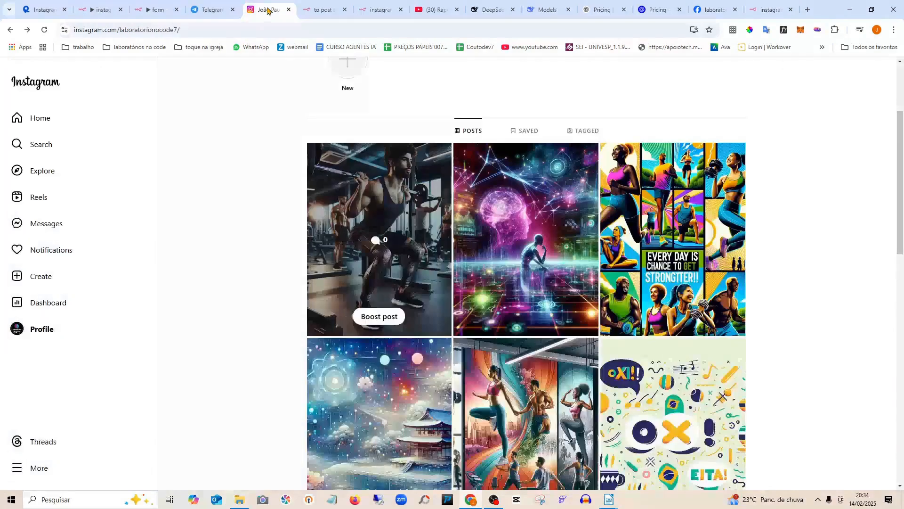
{"action": "left_click", "coordinate": [707, 10]}
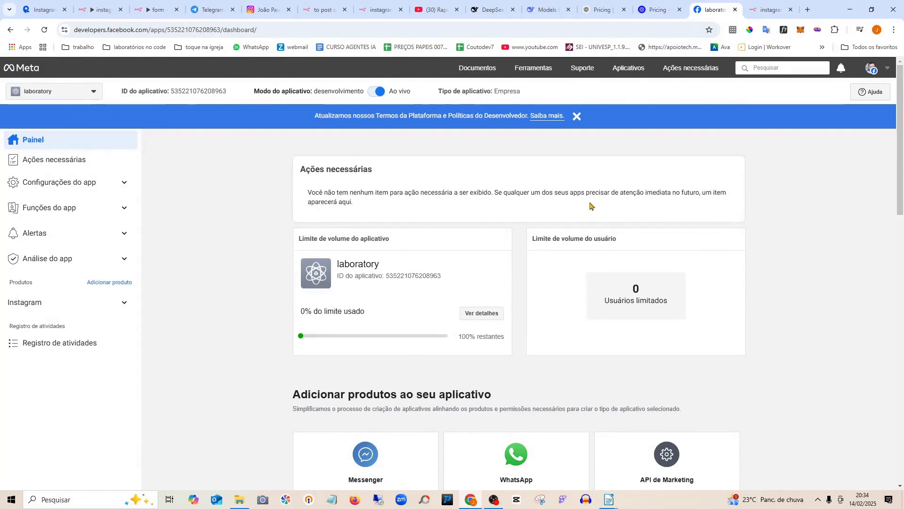
{"action": "scroll", "coordinate": [584, 208], "scroll_direction": "down", "scroll_amount": 10}
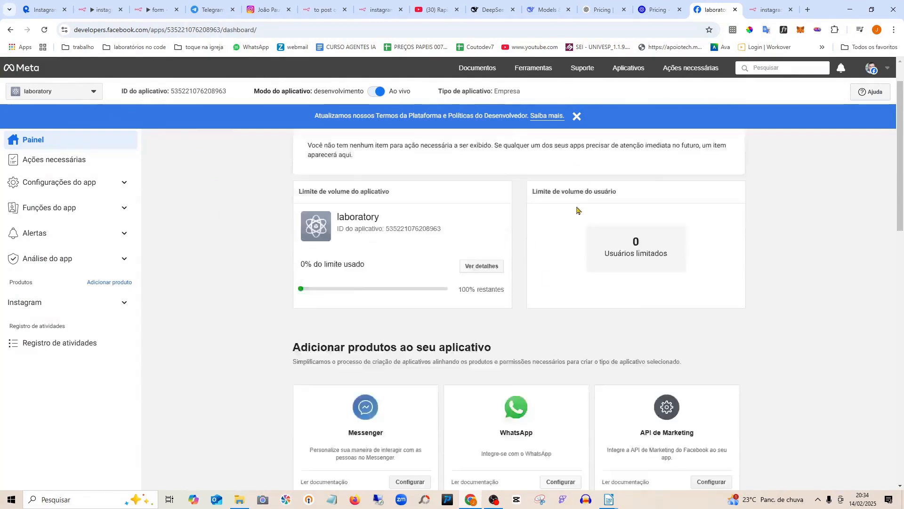
{"action": "scroll", "coordinate": [569, 219], "scroll_direction": "down", "scroll_amount": 3}
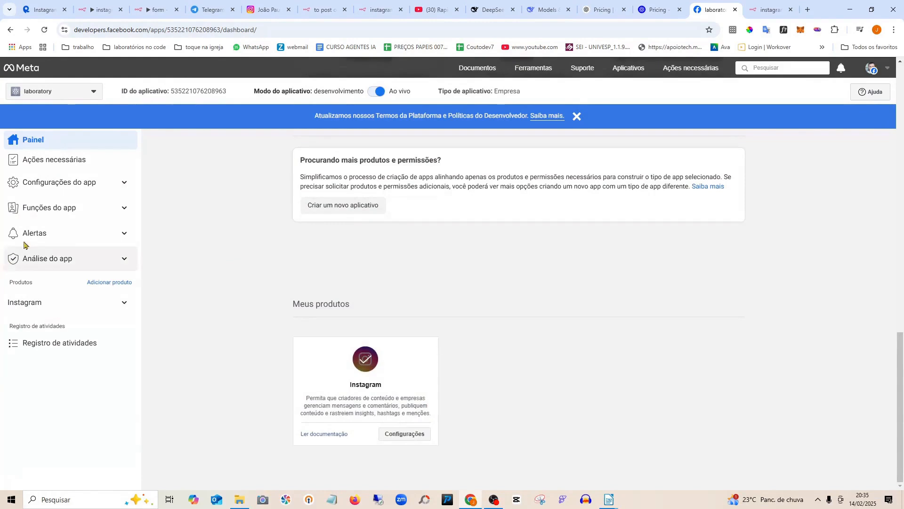
Open the Instagram product's API configuration in the laboratory app and expand its access token section
{"action": "scroll", "coordinate": [330, 381], "scroll_direction": "up", "scroll_amount": 6}
{"action": "scroll", "coordinate": [337, 386], "scroll_direction": "down", "scroll_amount": 2}
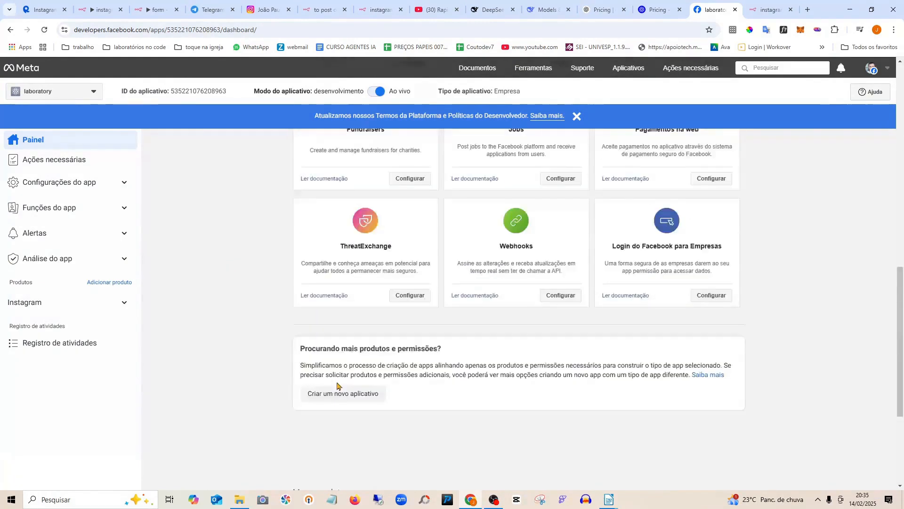
{"action": "scroll", "coordinate": [337, 386], "scroll_direction": "down", "scroll_amount": 4}
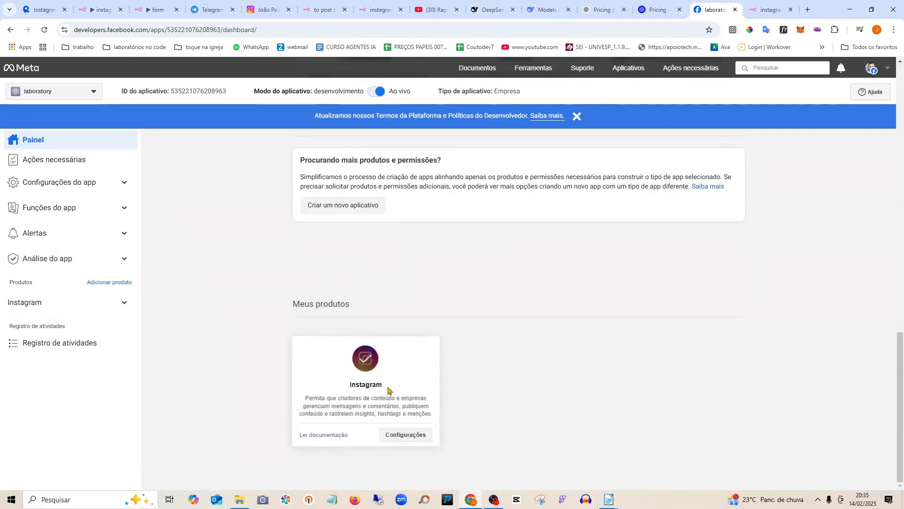
{"action": "left_click", "coordinate": [405, 436]}
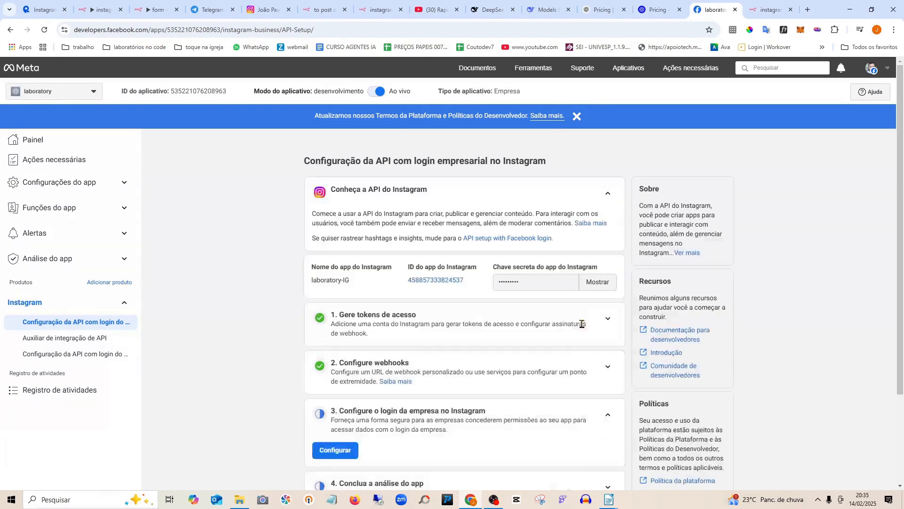
{"action": "scroll", "coordinate": [495, 318], "scroll_direction": "down", "scroll_amount": 2}
{"action": "scroll", "coordinate": [497, 317], "scroll_direction": "up", "scroll_amount": 1}
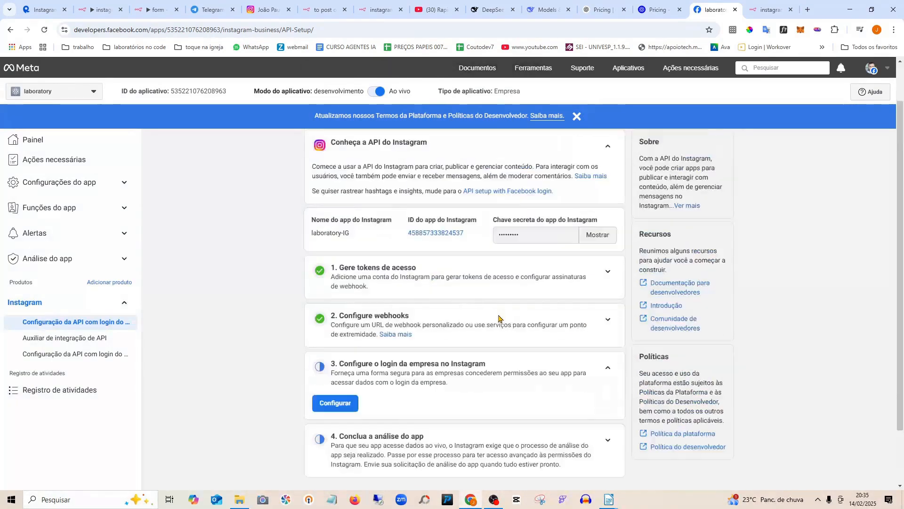
{"action": "left_click", "coordinate": [608, 271]}
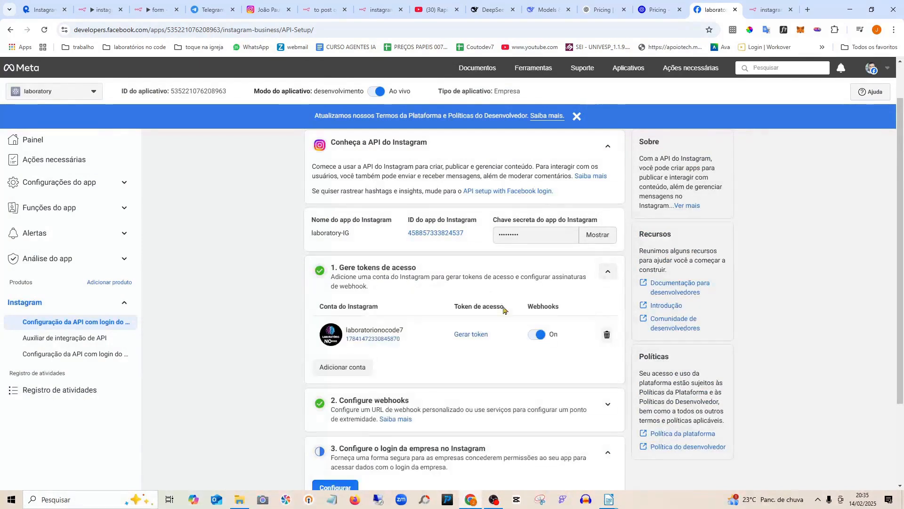
Copy the listed Instagram account's ID into a blank Notepad document and return to the API configuration page
{"action": "double_click", "coordinate": [398, 339]}
{"action": "key", "text": "ctrl+c"}
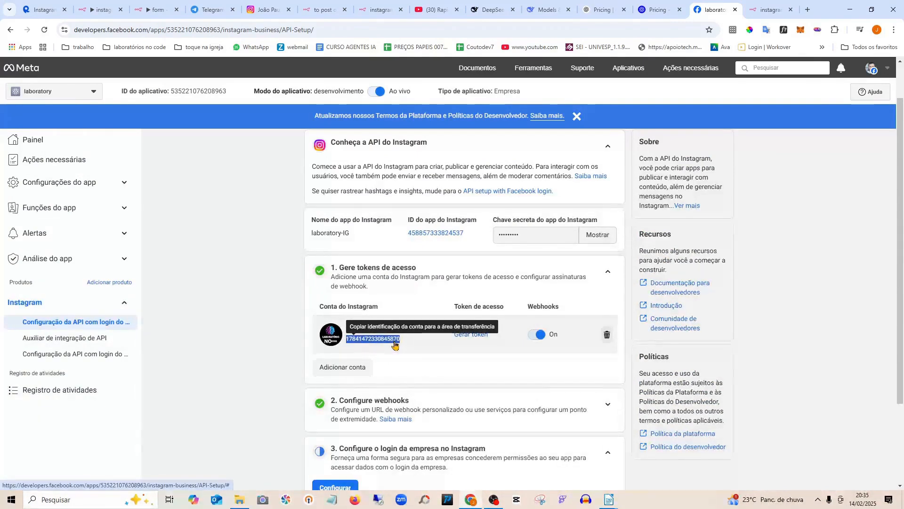
{"action": "left_click", "coordinate": [332, 499]}
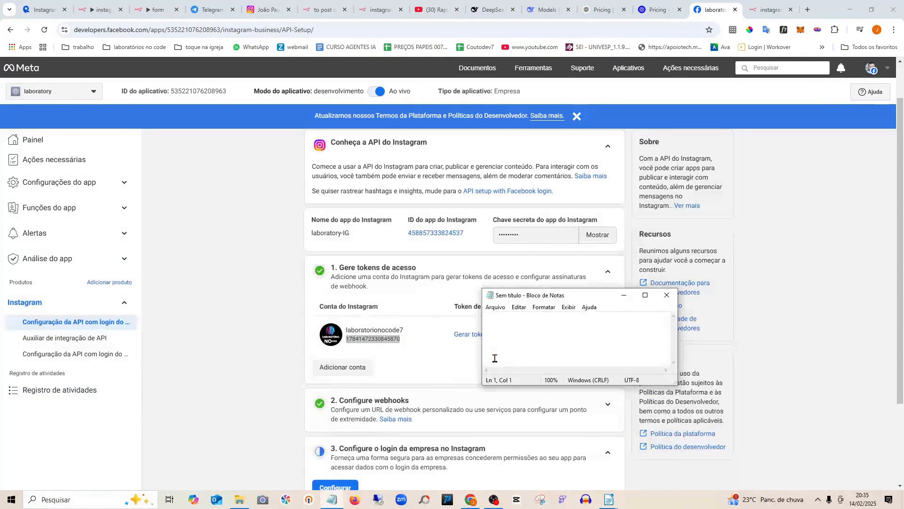
{"action": "key", "text": "ctrl+v"}
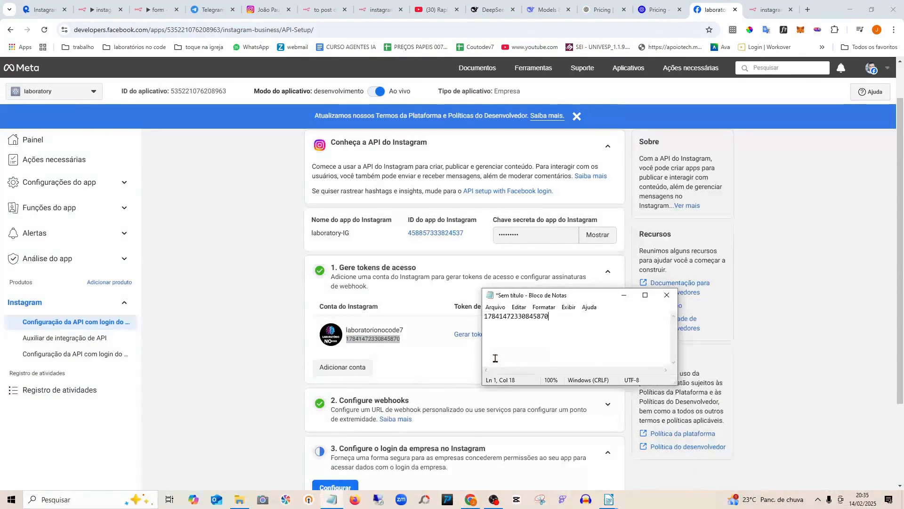
{"action": "left_click", "coordinate": [727, 308]}
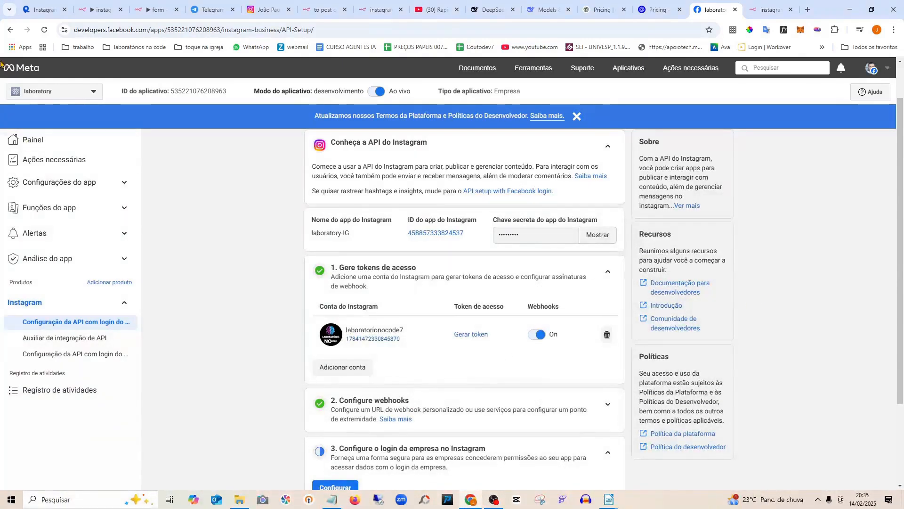
Return to the app dashboard and open the Instagram documentation's Content Publishing guide for the Instagram API with Instagram Login
{"action": "left_click", "coordinate": [8, 29]}
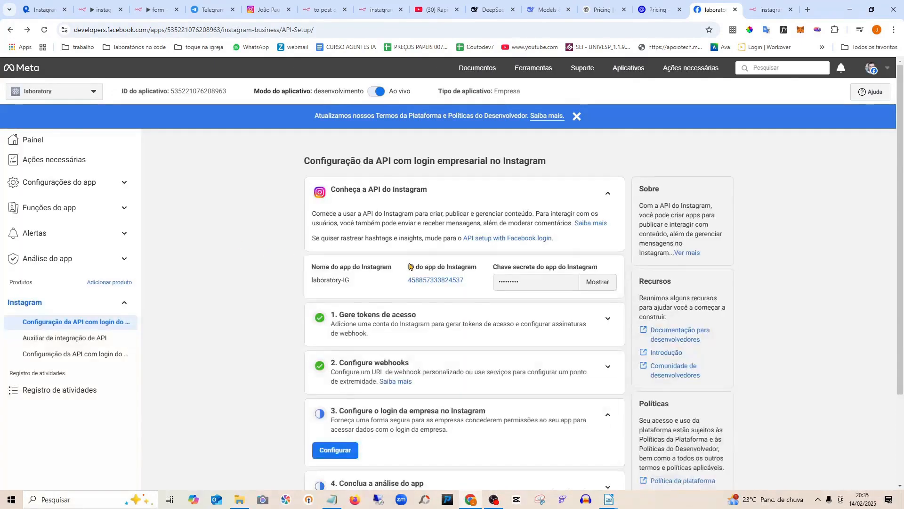
{"action": "scroll", "coordinate": [467, 302], "scroll_direction": "down", "scroll_amount": 2}
{"action": "left_click", "coordinate": [10, 29]}
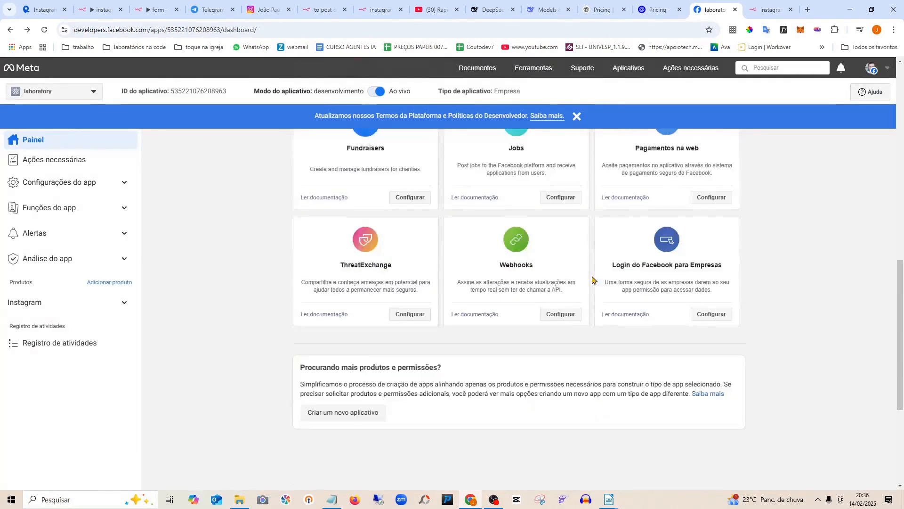
{"action": "scroll", "coordinate": [592, 280], "scroll_direction": "down", "scroll_amount": 5}
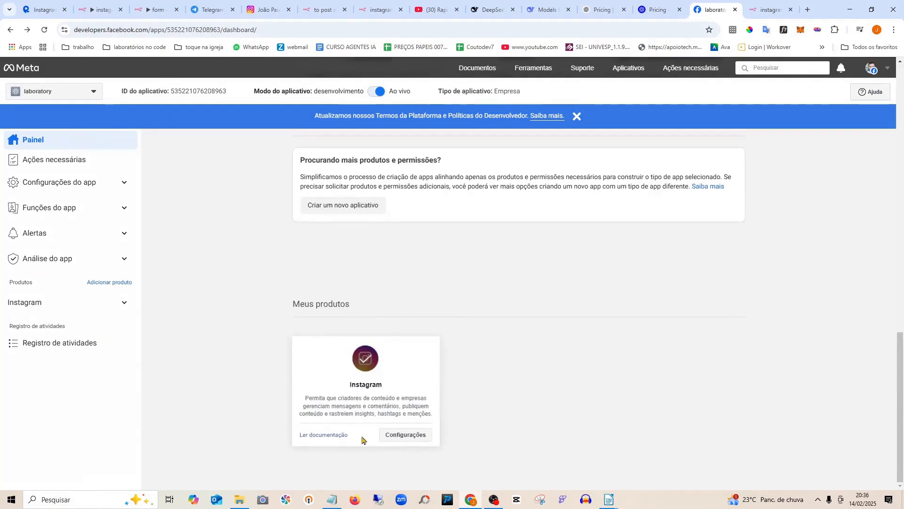
{"action": "left_click", "coordinate": [314, 435]}
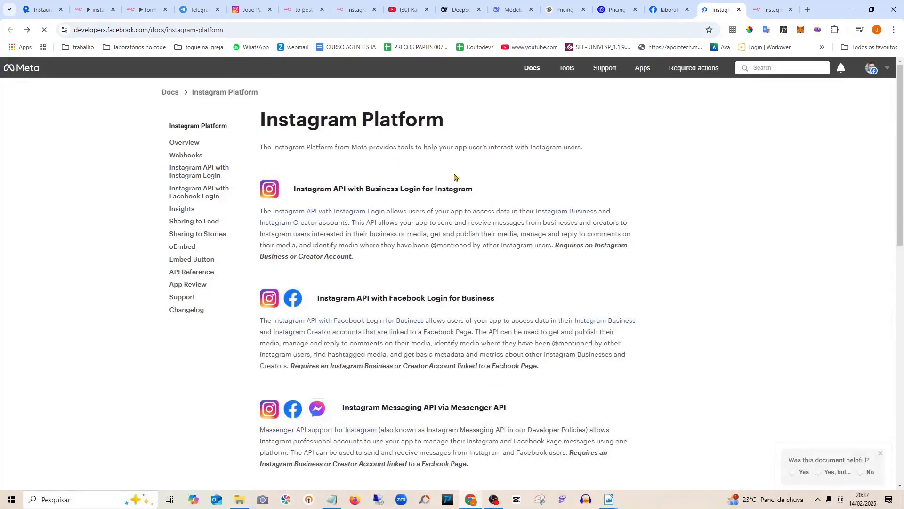
{"action": "left_click", "coordinate": [327, 213]}
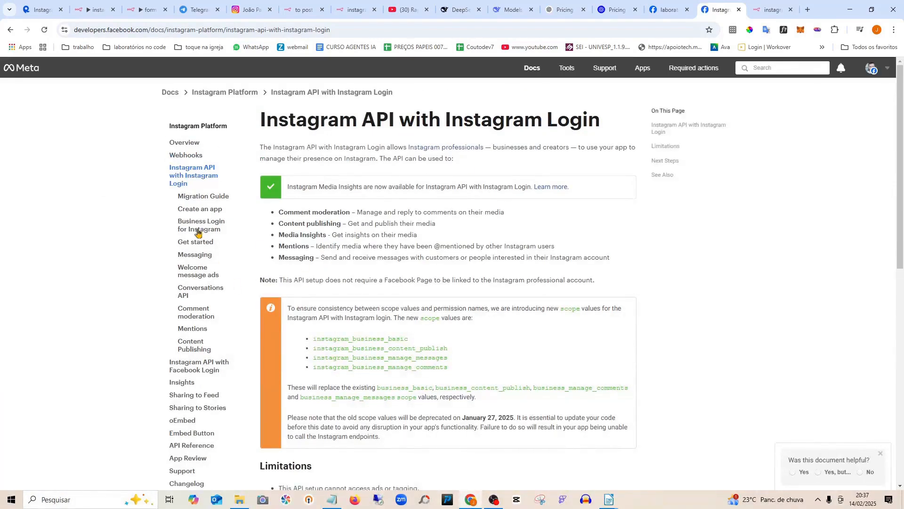
{"action": "scroll", "coordinate": [231, 287], "scroll_direction": "down", "scroll_amount": 1}
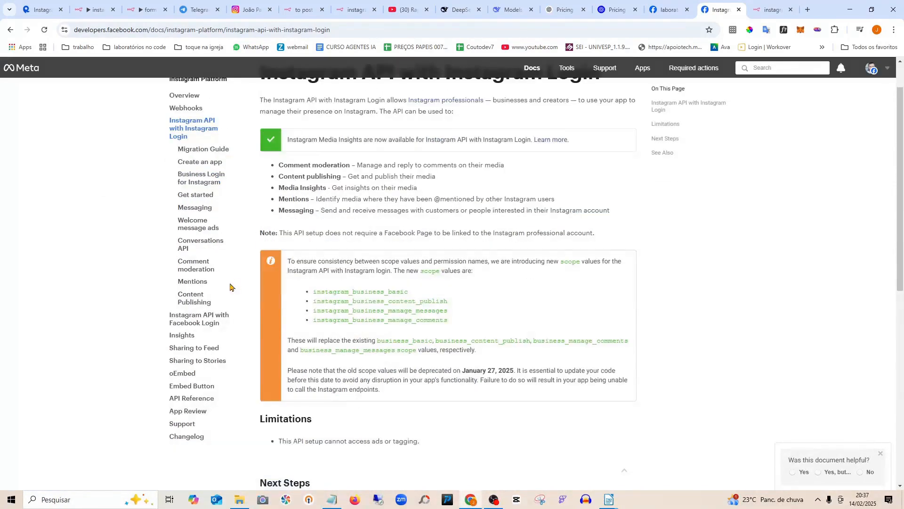
{"action": "left_click", "coordinate": [194, 300]}
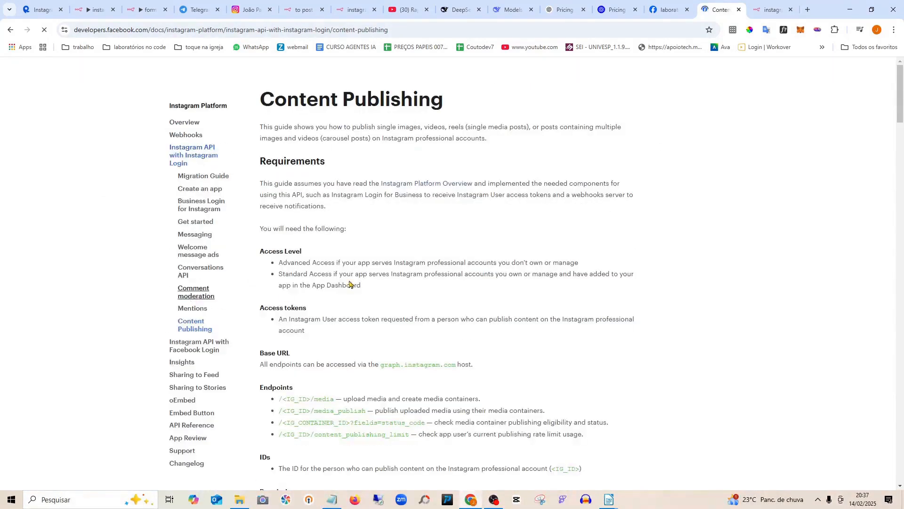
Examine the guide's Single media posts section, covering how to create a media container and publish it
{"action": "scroll", "coordinate": [559, 253], "scroll_direction": "down", "scroll_amount": 14}
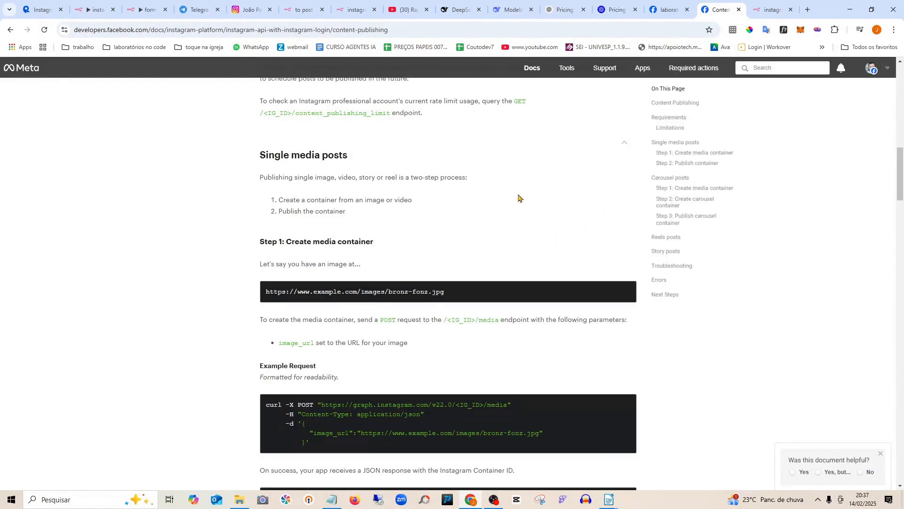
{"action": "scroll", "coordinate": [536, 247], "scroll_direction": "down", "scroll_amount": 2}
{"action": "scroll", "coordinate": [543, 225], "scroll_direction": "down", "scroll_amount": 1}
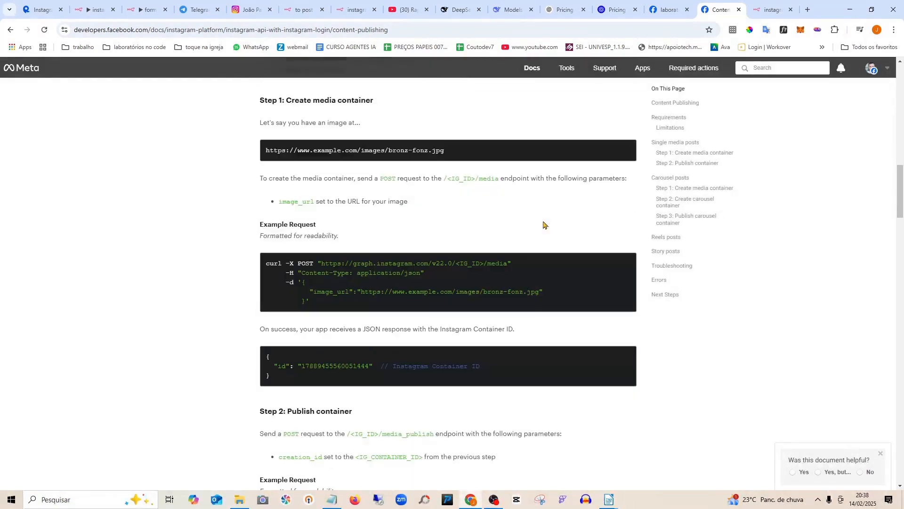
{"action": "scroll", "coordinate": [544, 225], "scroll_direction": "down", "scroll_amount": 3}
{"action": "scroll", "coordinate": [543, 225], "scroll_direction": "up", "scroll_amount": 3}
{"action": "scroll", "coordinate": [392, 247], "scroll_direction": "down", "scroll_amount": 3}
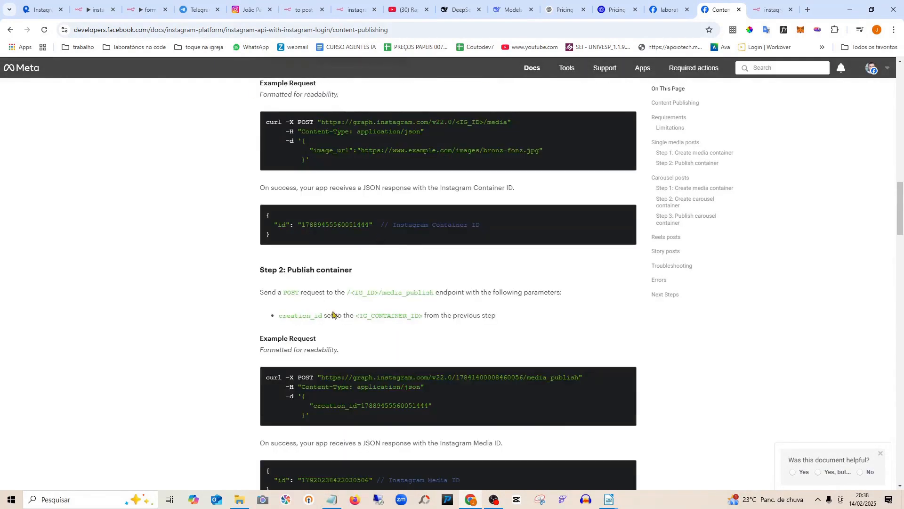
{"action": "scroll", "coordinate": [331, 289], "scroll_direction": "down", "scroll_amount": 3}
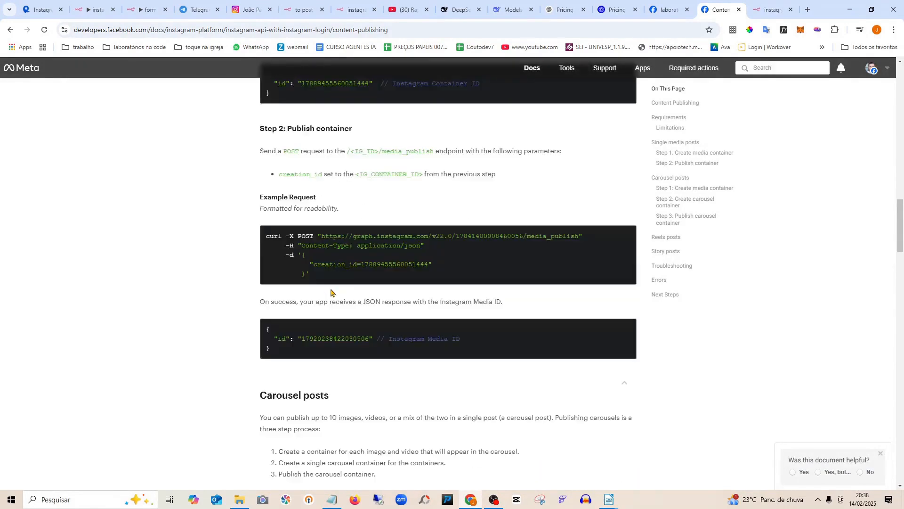
{"action": "scroll", "coordinate": [331, 292], "scroll_direction": "up", "scroll_amount": 6}
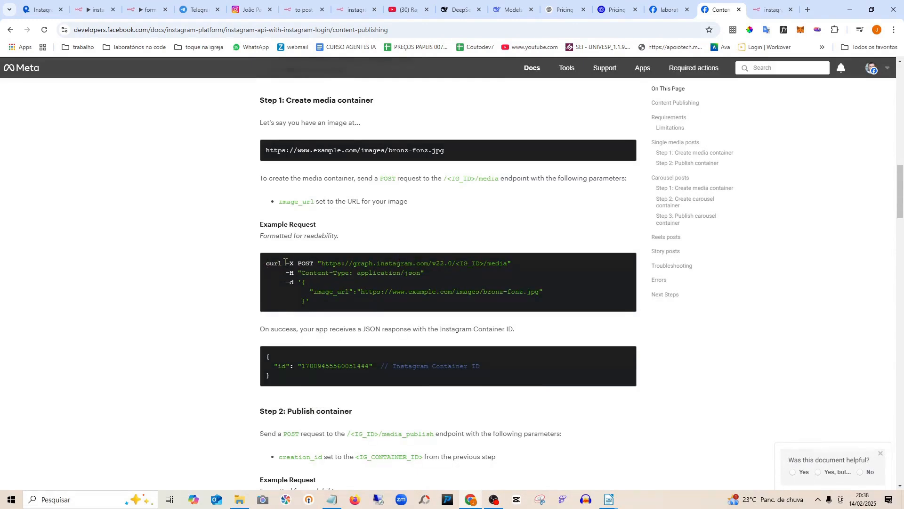
Copy the example POST request for creating a media container, without its leading curl, and return to the instagram post workflow in n8n
{"action": "left_click_drag", "start_coordinate": [286, 262], "coordinate": [303, 302]}
{"action": "key", "text": "ctrl+c"}
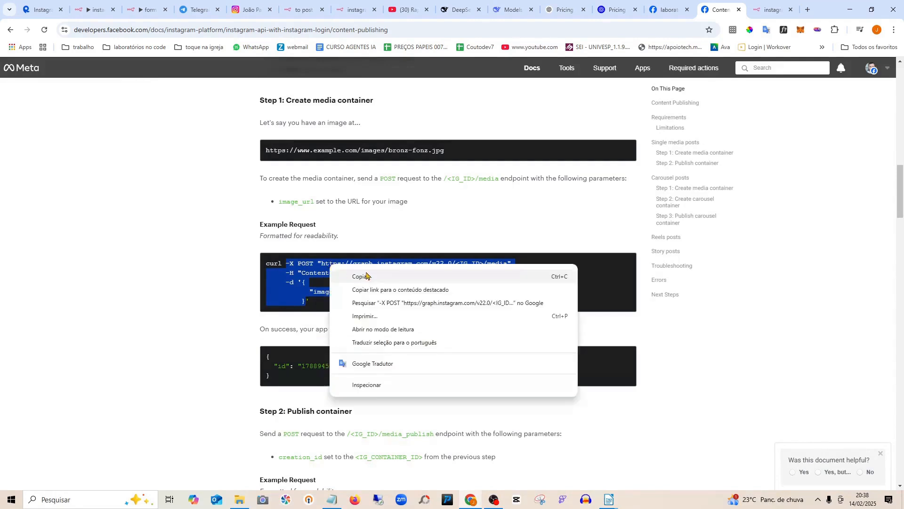
{"action": "left_click", "coordinate": [363, 278]}
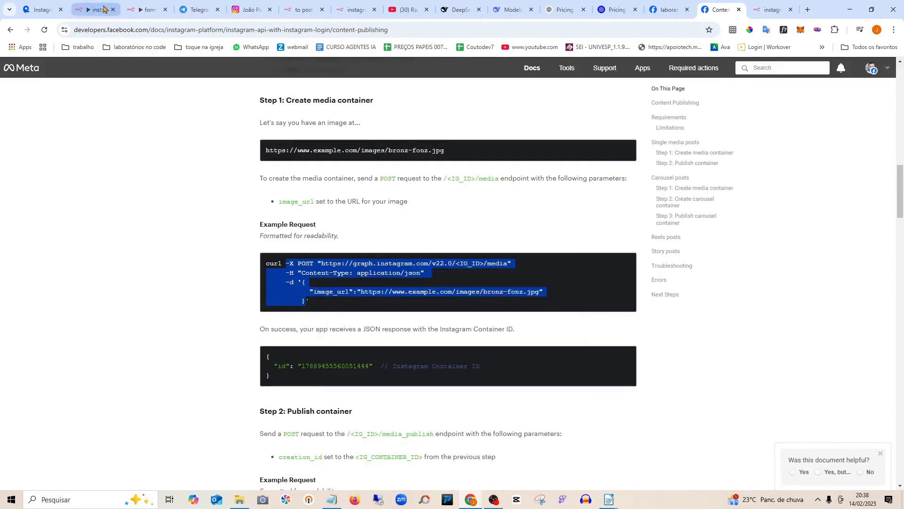
{"action": "left_click", "coordinate": [145, 4]}
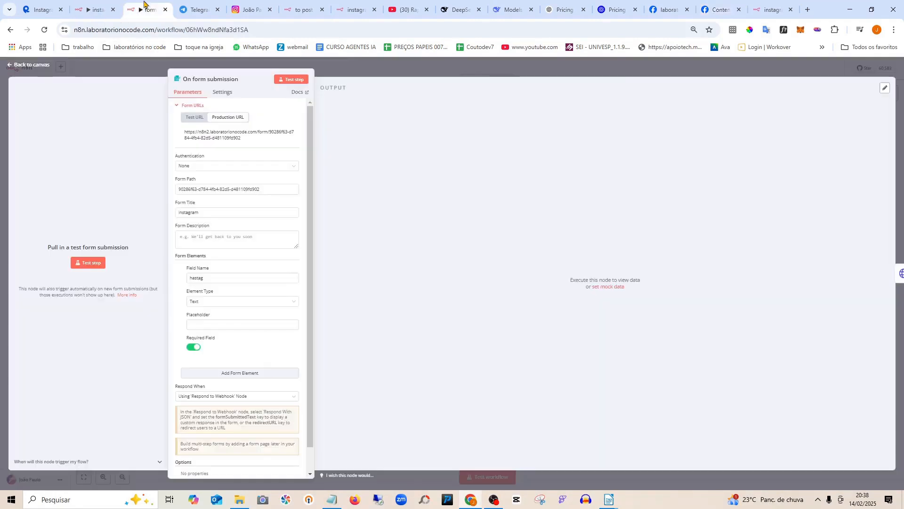
{"action": "left_click", "coordinate": [44, 64]}
{"action": "left_click", "coordinate": [96, 9]}
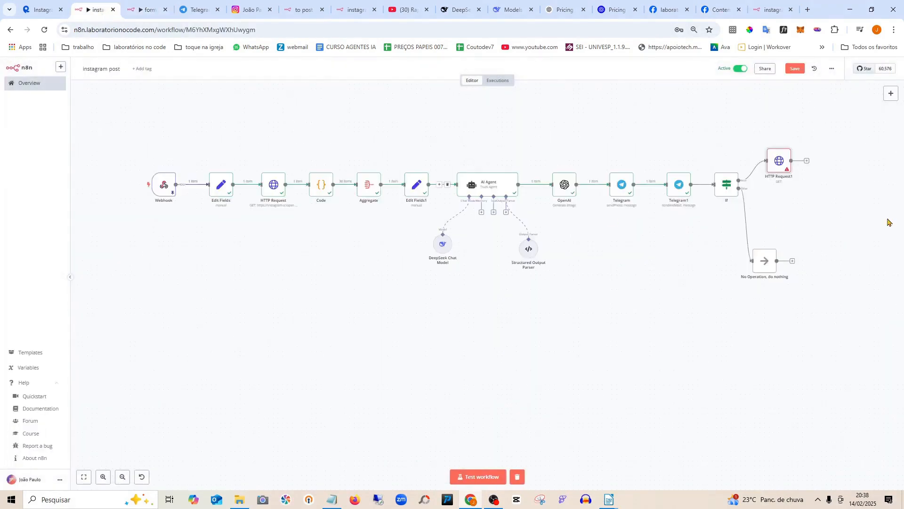
Import the media container request as a cURL command into the HTTP Request1 node, correcting the command so it is a POST with an image_url body parameter
{"action": "double_click", "coordinate": [778, 163]}
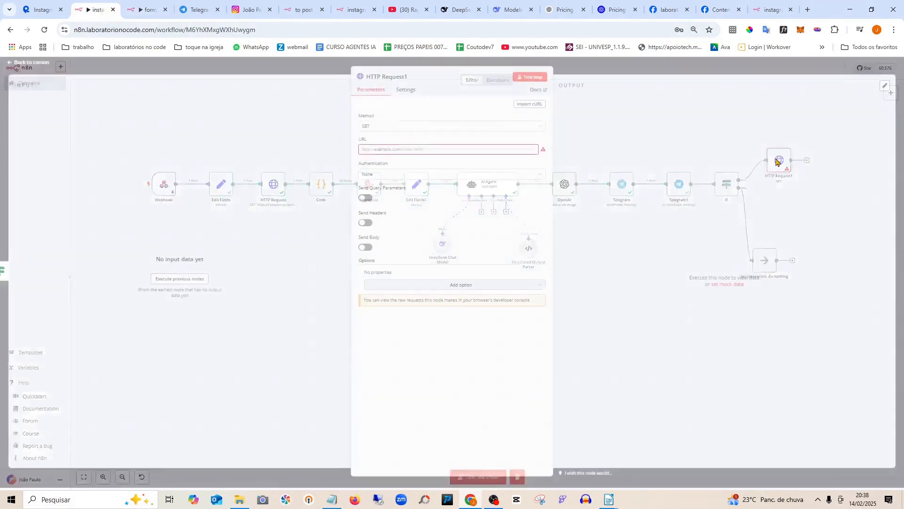
{"action": "left_click", "coordinate": [528, 106]}
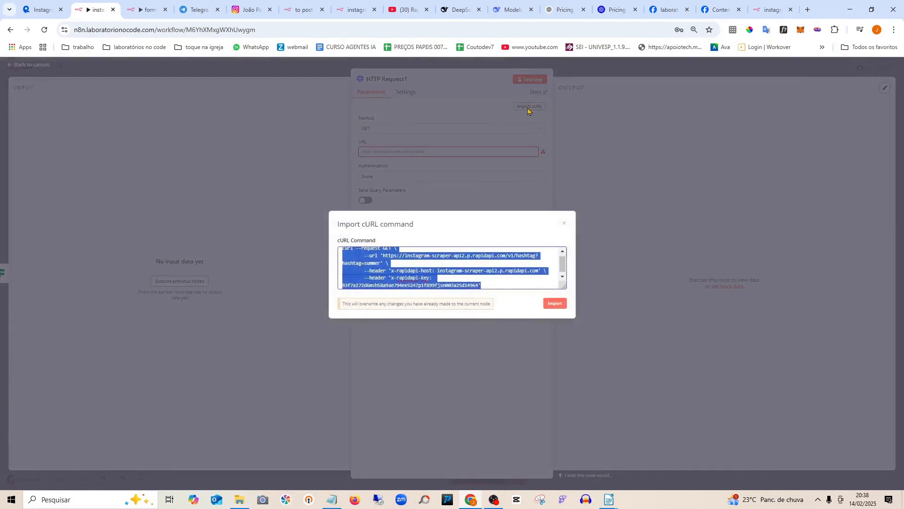
{"action": "key", "text": "ctrl+v"}
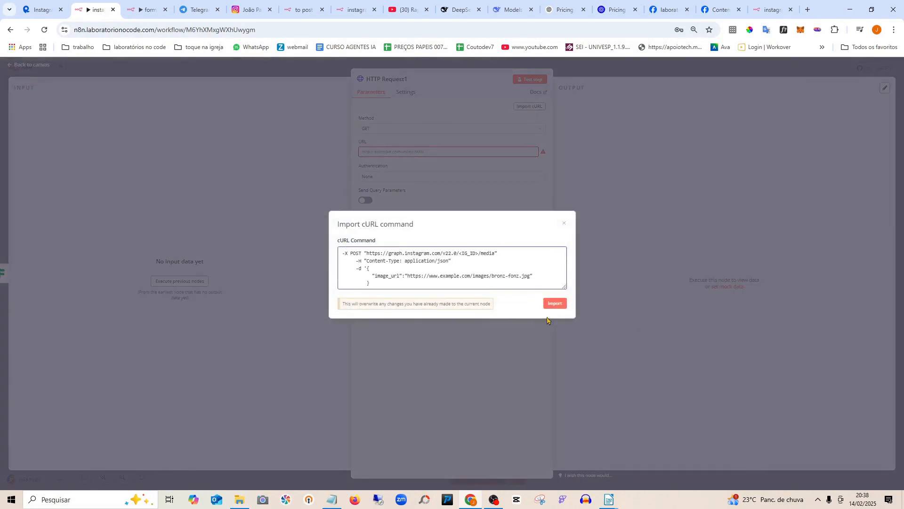
{"action": "left_click", "coordinate": [554, 303]}
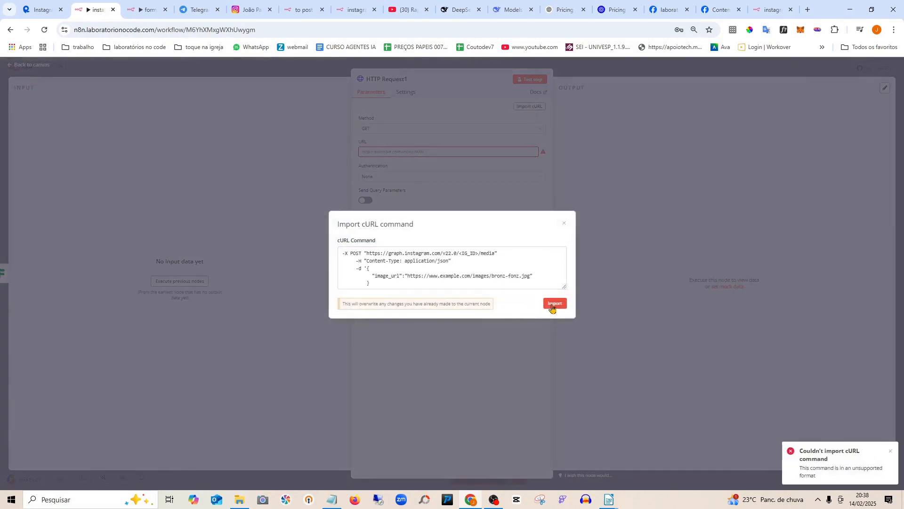
{"action": "key", "text": "ctrl+a"}
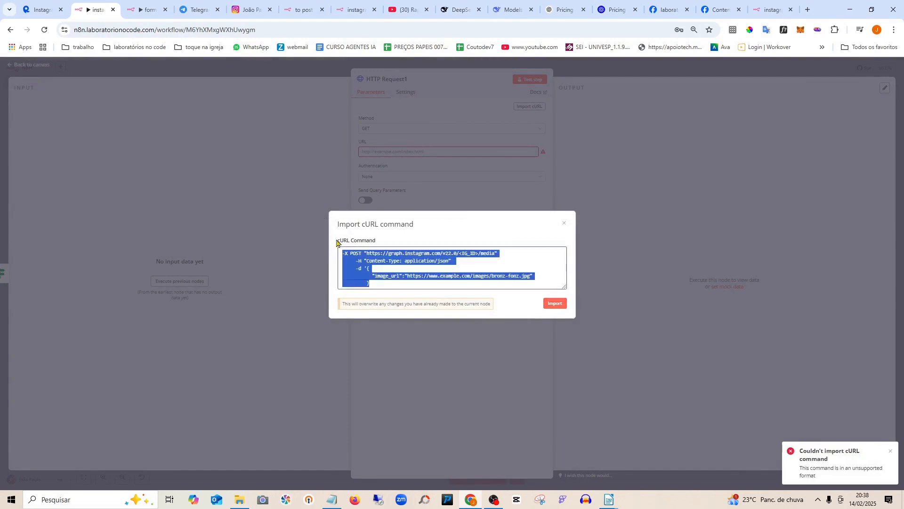
{"action": "right_click", "coordinate": [359, 257]}
{"action": "left_click", "coordinate": [420, 55]}
{"action": "left_click", "coordinate": [554, 303]}
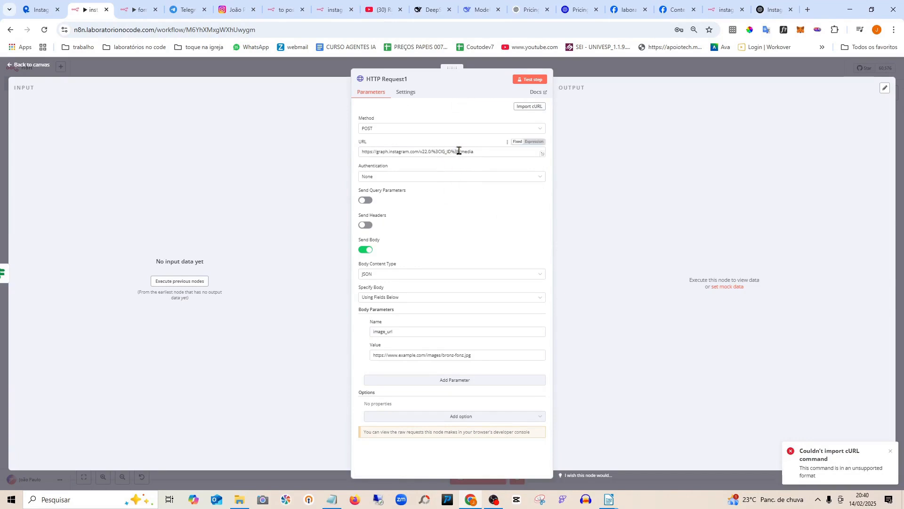
Replace the IG_ID placeholder in the HTTP Request1 URL with the Instagram account ID copied from the Notepad note
{"action": "left_click_drag", "start_coordinate": [460, 151], "coordinate": [439, 152]}
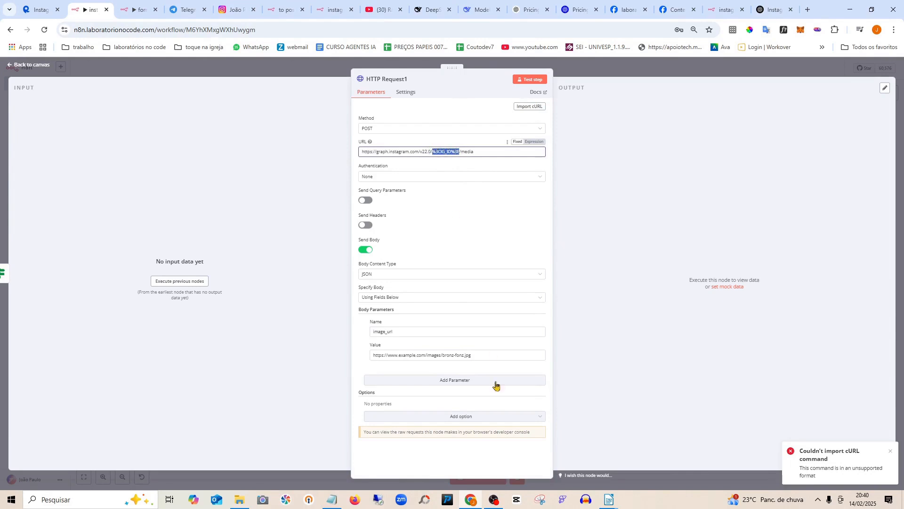
{"action": "left_click", "coordinate": [332, 500]}
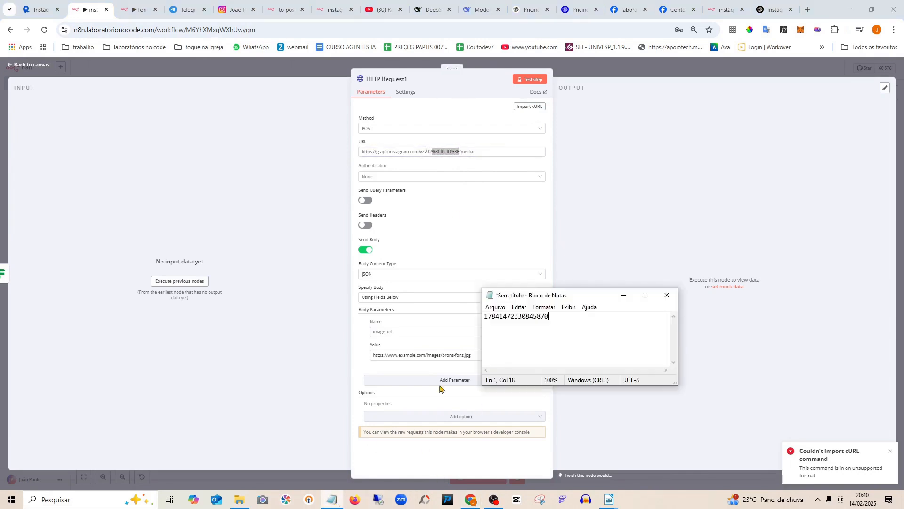
{"action": "double_click", "coordinate": [511, 316]}
{"action": "right_click", "coordinate": [517, 314]}
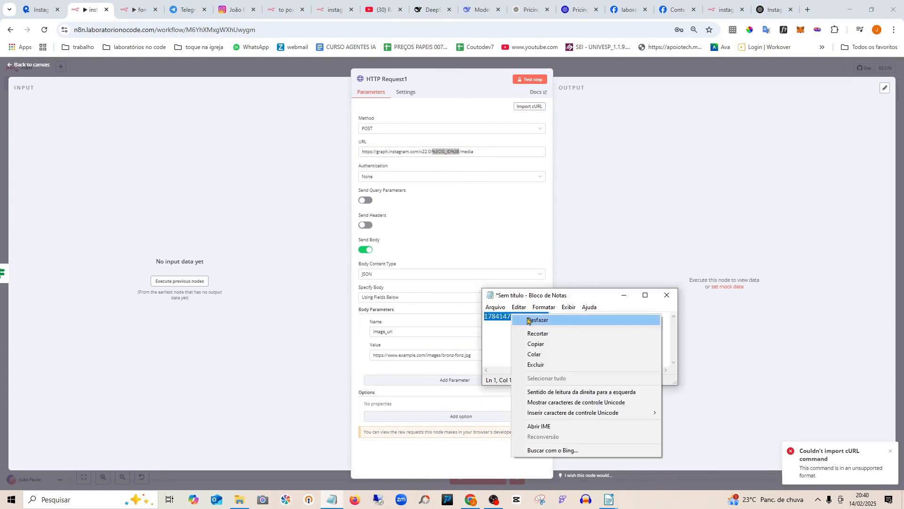
{"action": "left_click", "coordinate": [536, 344]}
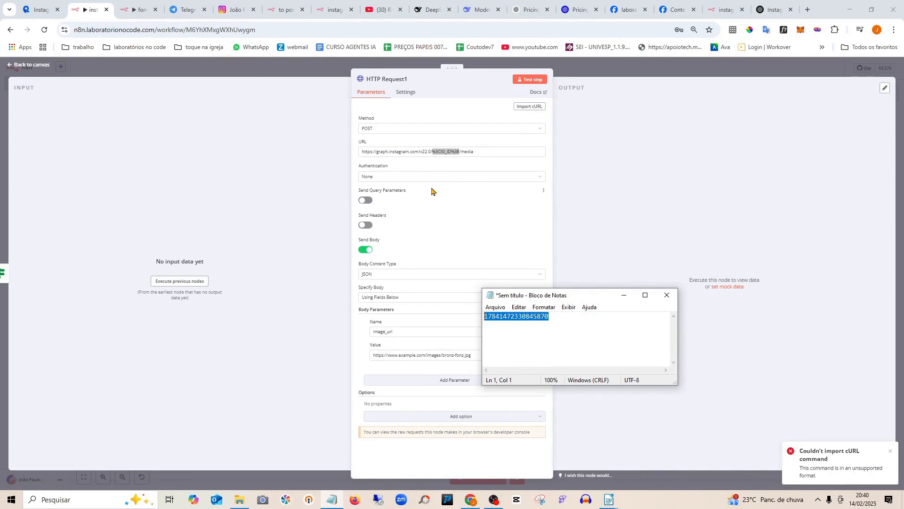
{"action": "key", "text": "End"}
{"action": "double_click", "coordinate": [442, 151]}
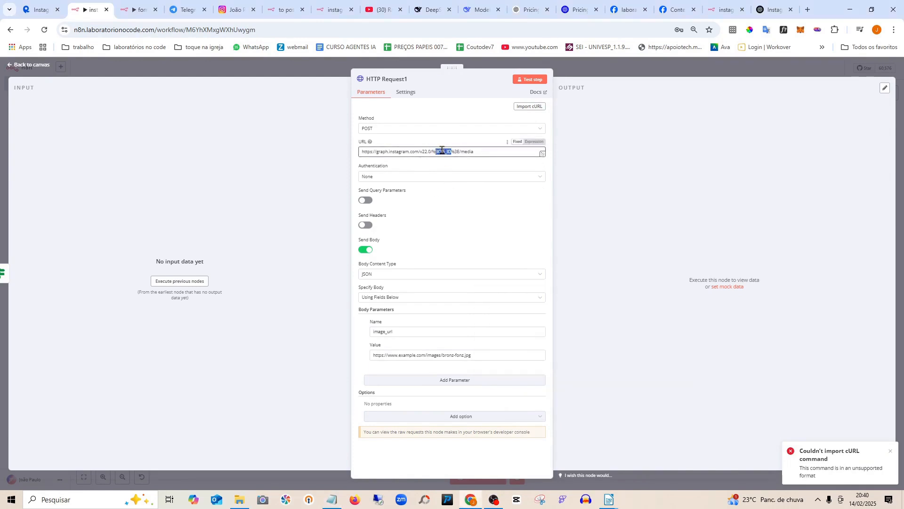
{"action": "key", "text": "BackSpace"}
{"action": "key", "text": "BackSpace"}
{"action": "key", "text": "ctrl+v"}
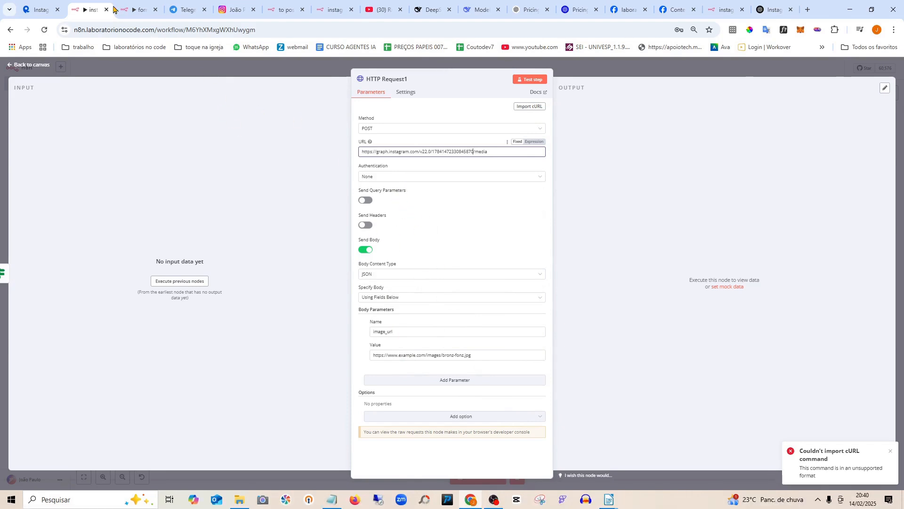
Open the post instagram v2 workflow and copy the Authorization header name from its HTTP Request1 node
{"action": "left_click", "coordinate": [131, 4]}
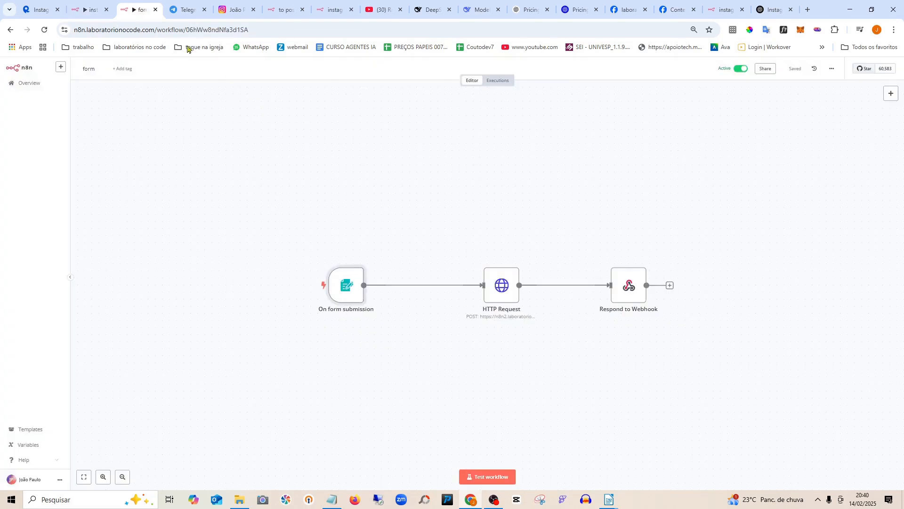
{"action": "left_click", "coordinate": [21, 83]}
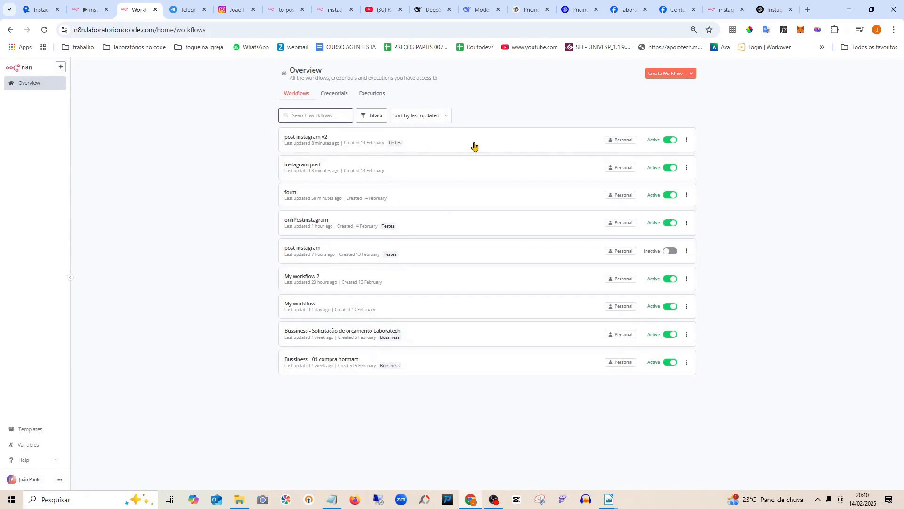
{"action": "left_click", "coordinate": [474, 146]}
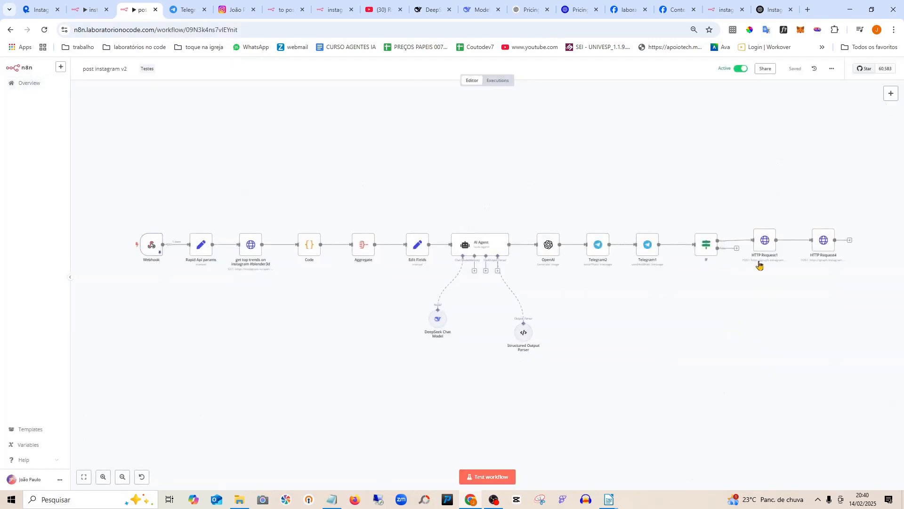
{"action": "double_click", "coordinate": [765, 240]}
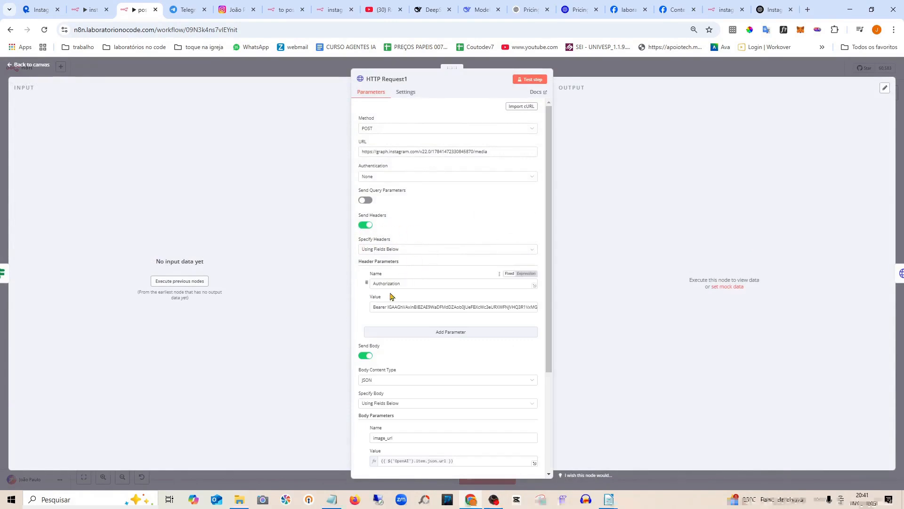
{"action": "left_click_drag", "start_coordinate": [406, 284], "coordinate": [367, 285]}
{"action": "right_click", "coordinate": [376, 285]}
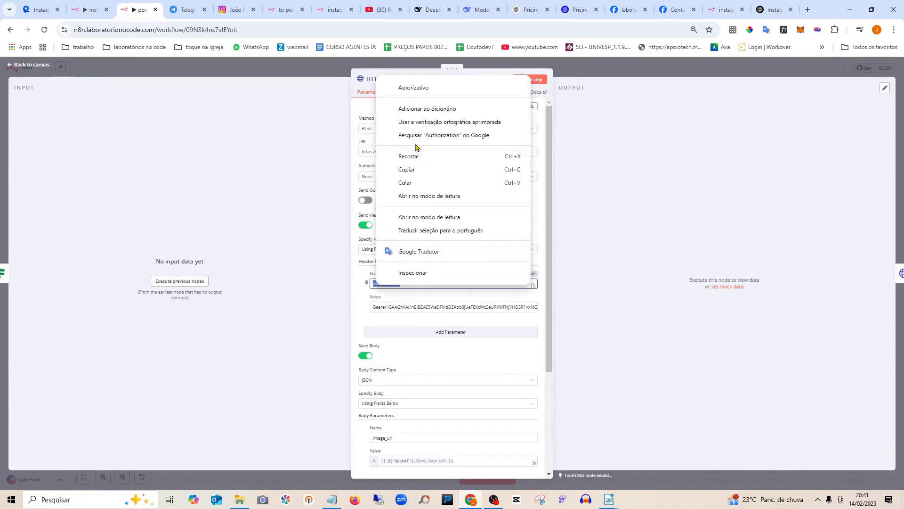
{"action": "left_click", "coordinate": [410, 169]}
Enable sending headers in the instagram post workflow's HTTP Request1 node and name the header Authorization
{"action": "left_click", "coordinate": [76, 9]}
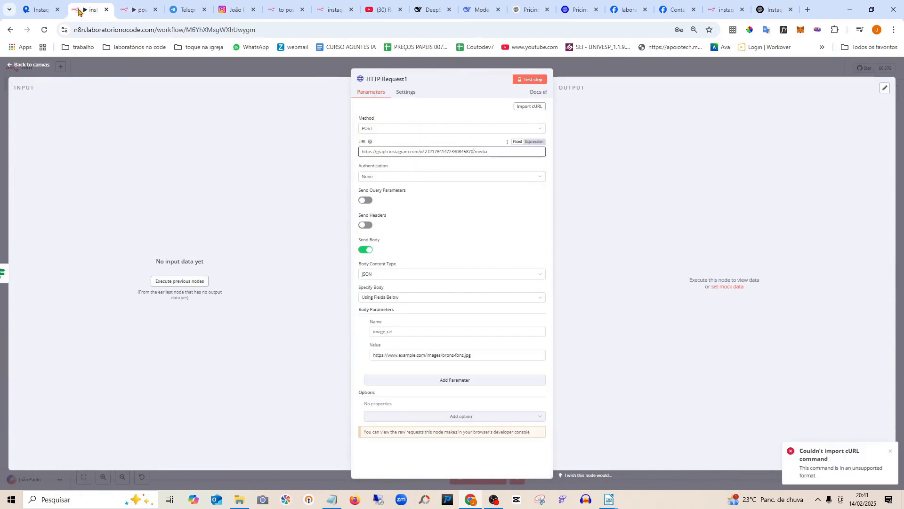
{"action": "left_click", "coordinate": [366, 225]}
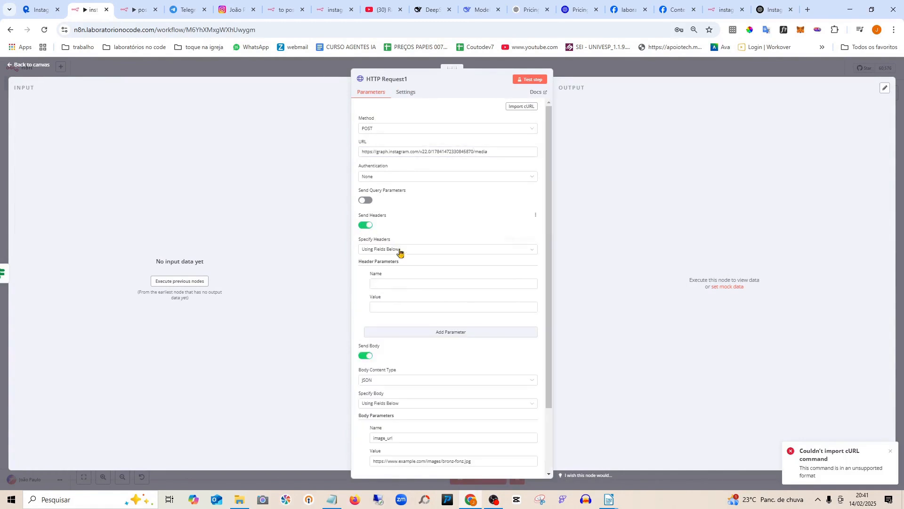
{"action": "left_click", "coordinate": [389, 283]}
{"action": "key", "text": "ctrl+v"}
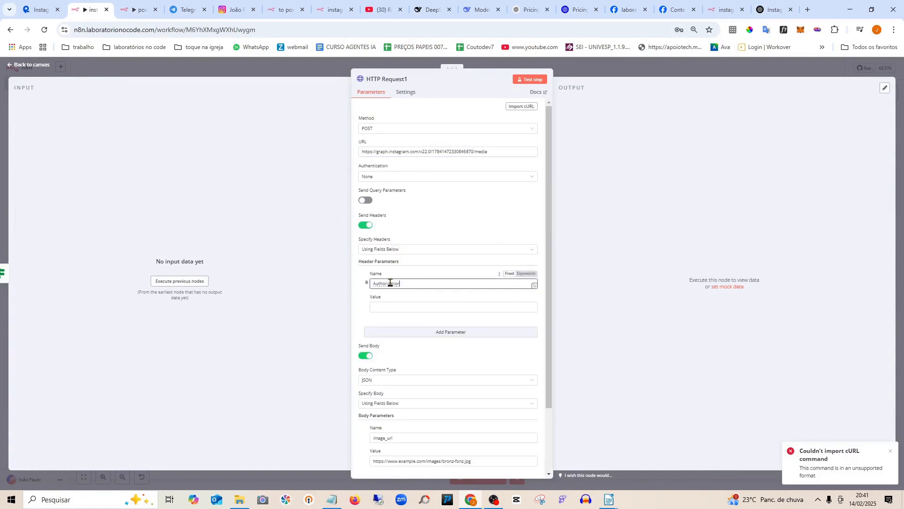
{"action": "left_click", "coordinate": [451, 298]}
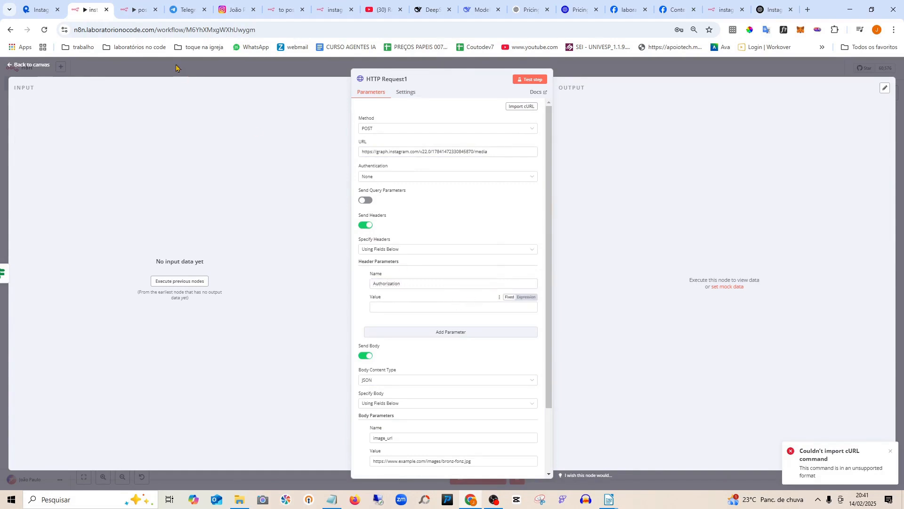
Copy the bearer access token from the post instagram v2 node into the Authorization header's value in the instagram post workflow
{"action": "left_click", "coordinate": [129, 6]}
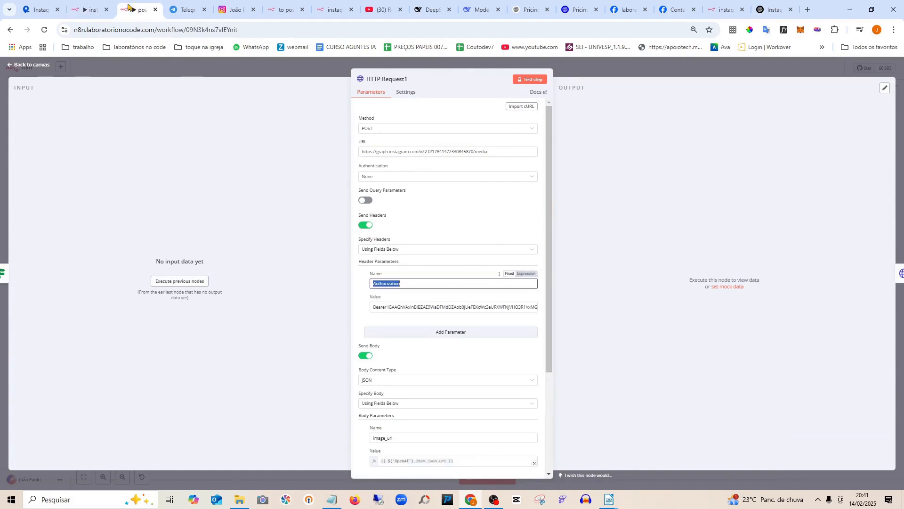
{"action": "triple_click", "coordinate": [382, 309]}
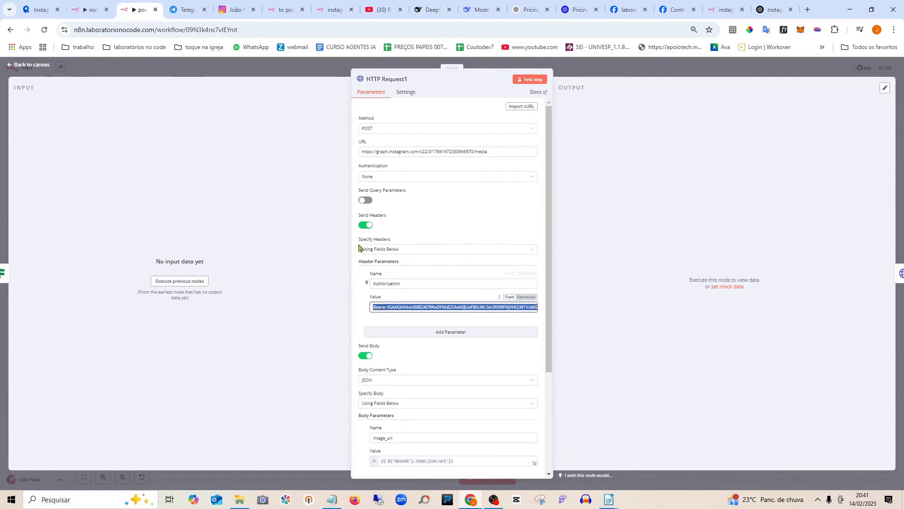
{"action": "left_click", "coordinate": [89, 9]}
{"action": "left_click", "coordinate": [399, 308]}
{"action": "key", "text": "ctrl+v"}
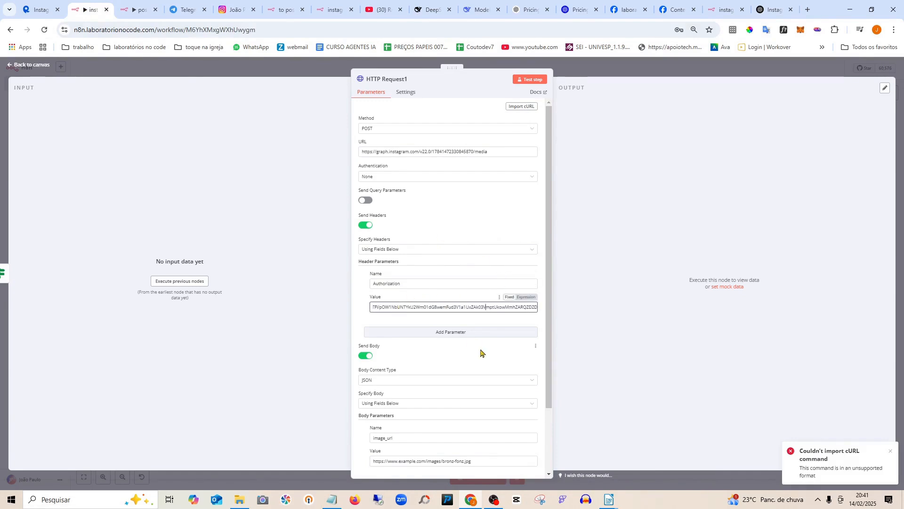
Copy the caption body parameter name from the HTTP Request1 node in the post instagram v2 workflow
{"action": "scroll", "coordinate": [438, 349], "scroll_direction": "down", "scroll_amount": 3}
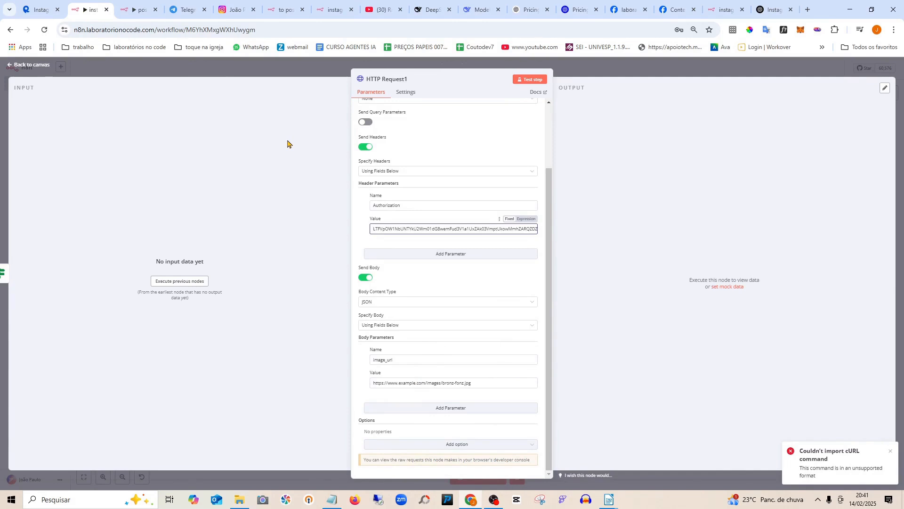
{"action": "key", "text": "ctrl+Tab"}
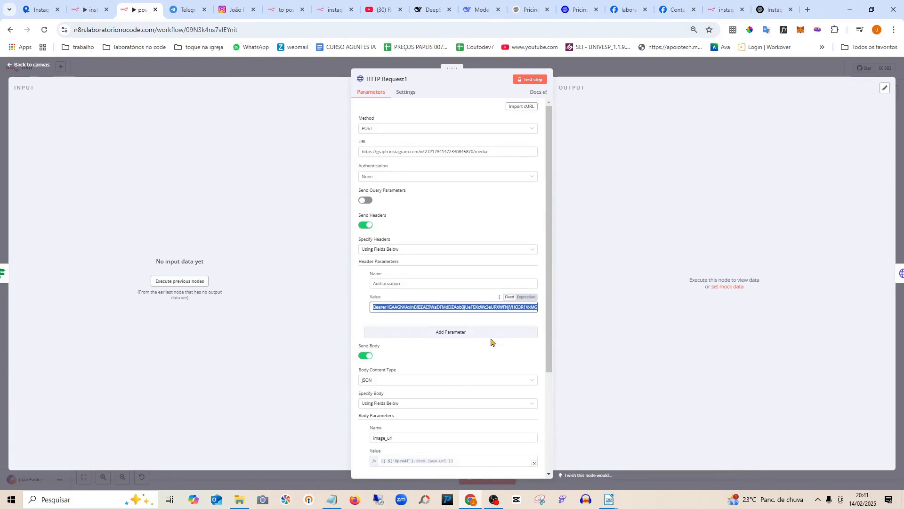
{"action": "scroll", "coordinate": [491, 343], "scroll_direction": "down", "scroll_amount": 3}
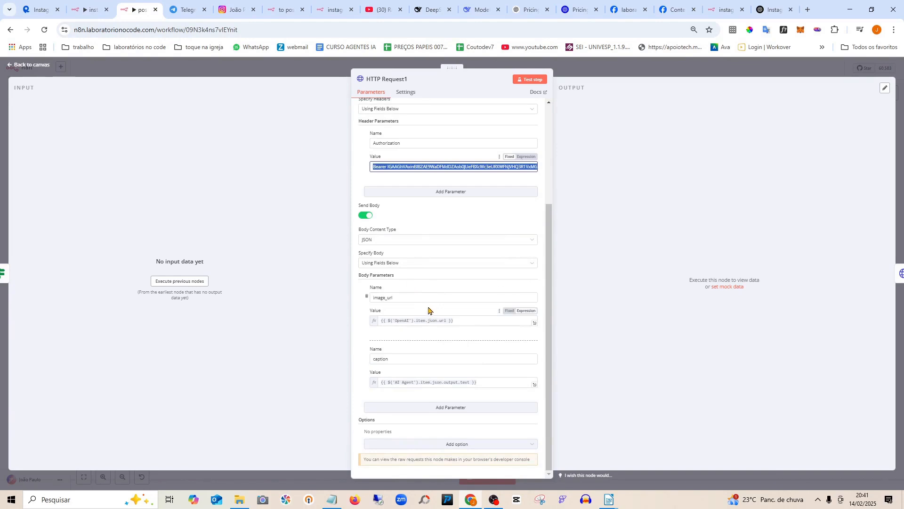
{"action": "double_click", "coordinate": [383, 359]}
{"action": "right_click", "coordinate": [383, 362]}
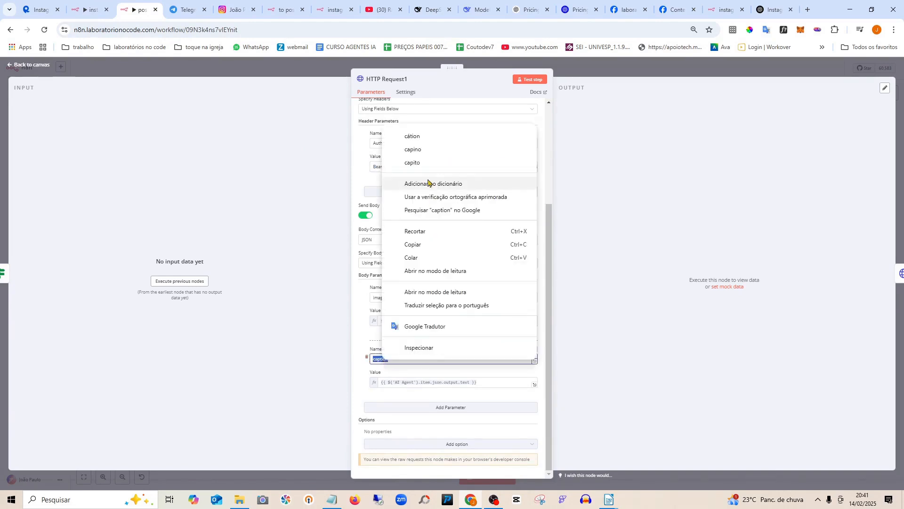
{"action": "left_click", "coordinate": [397, 367]}
{"action": "left_click_drag", "start_coordinate": [394, 358], "coordinate": [339, 351]}
{"action": "right_click", "coordinate": [384, 361]}
{"action": "left_click", "coordinate": [424, 162]}
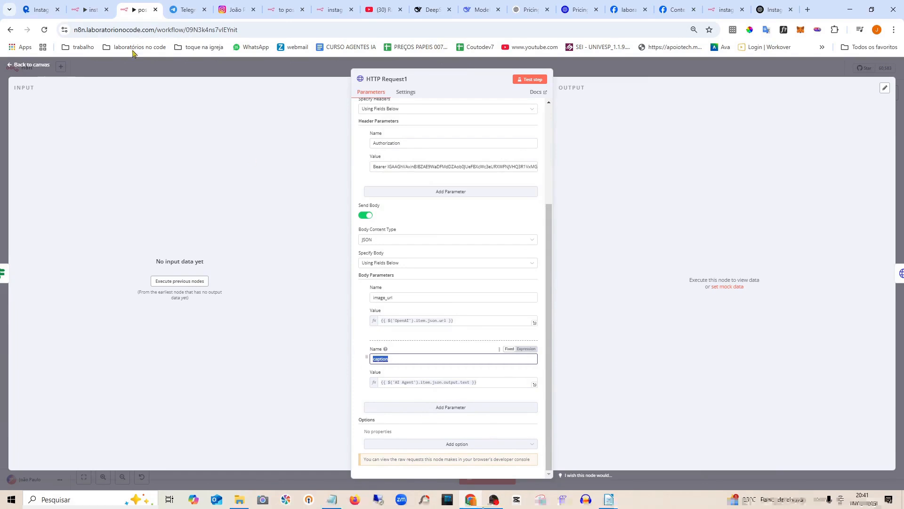
Add a second body parameter named caption to HTTP Request1 in the instagram post workflow
{"action": "left_click", "coordinate": [91, 9]}
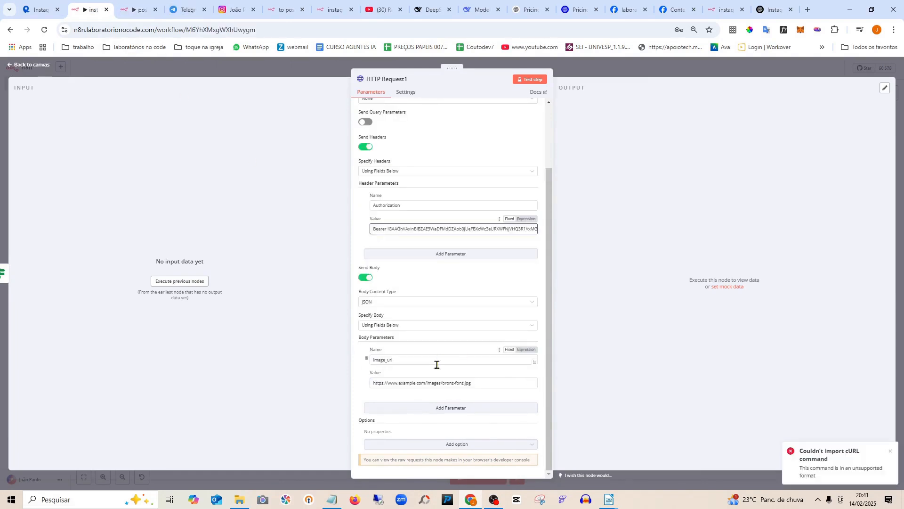
{"action": "left_click", "coordinate": [446, 417]}
{"action": "left_click", "coordinate": [446, 408]}
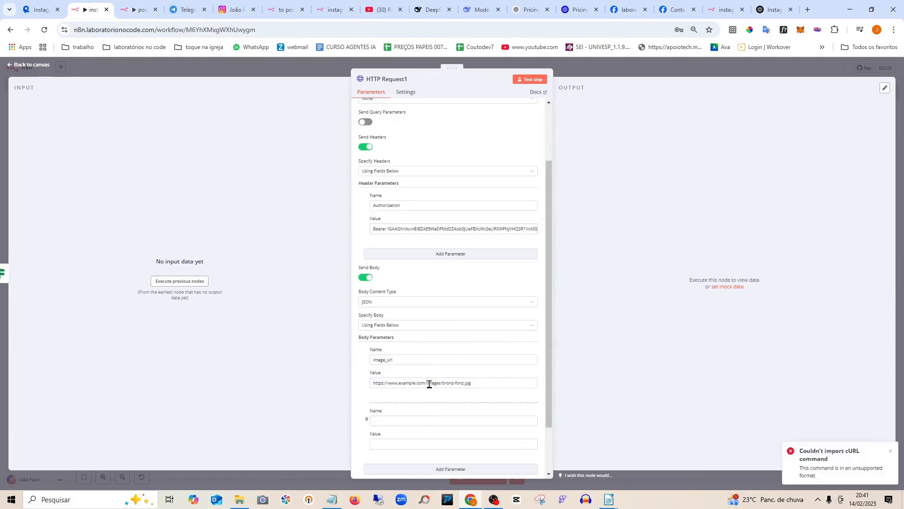
{"action": "scroll", "coordinate": [428, 380], "scroll_direction": "down", "scroll_amount": 1}
{"action": "left_click", "coordinate": [396, 357]}
{"action": "type", "text": "caption"}
{"action": "left_click", "coordinate": [687, 335]}
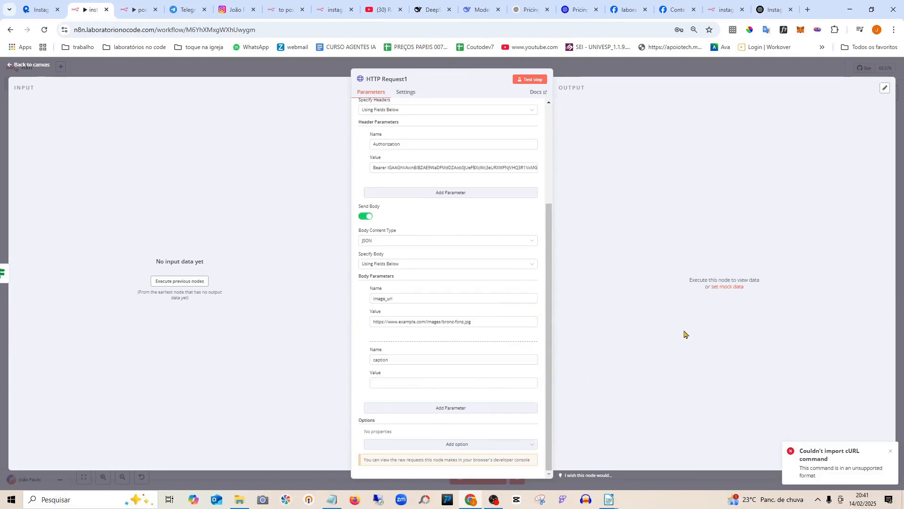
Return to the canvas, move HTTP Request1 slightly farther from the If node and remove the connection between them
{"action": "left_click", "coordinate": [47, 66]}
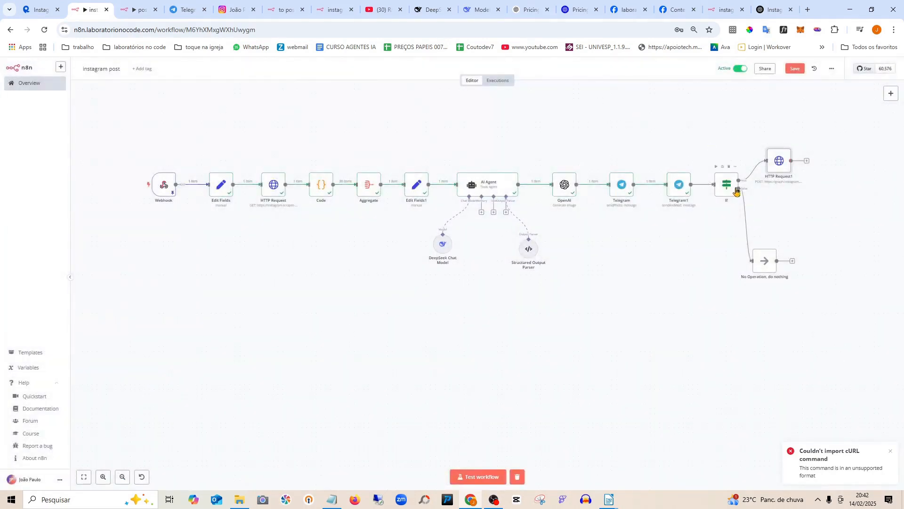
{"action": "left_click_drag", "start_coordinate": [780, 165], "coordinate": [794, 164]}
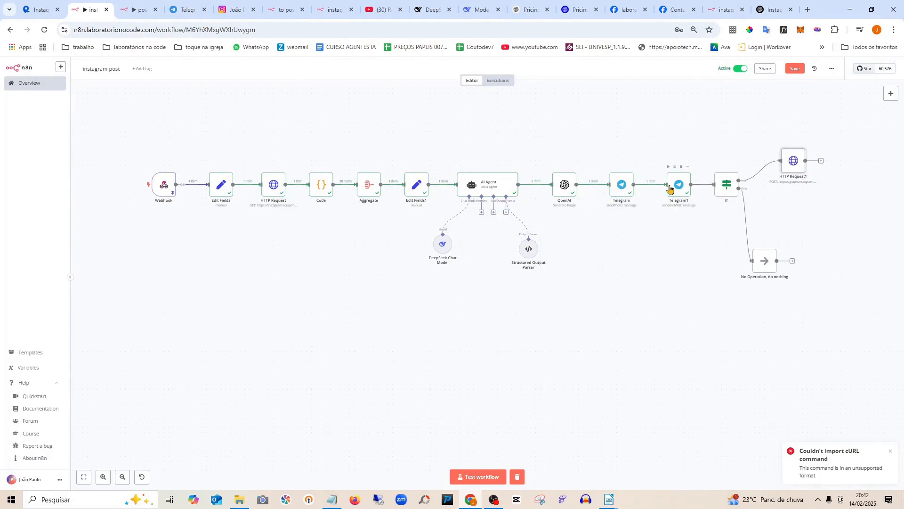
{"action": "left_click_drag", "start_coordinate": [792, 160], "coordinate": [796, 160]}
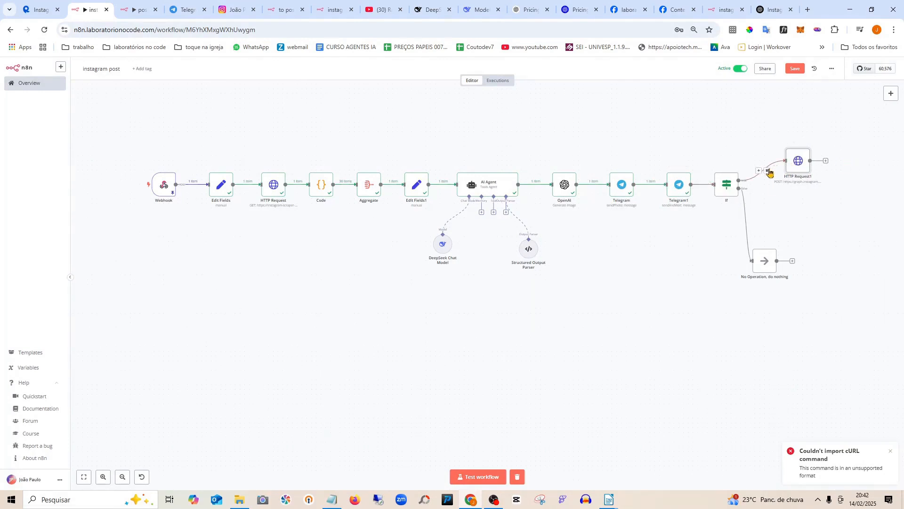
{"action": "left_click", "coordinate": [769, 171]}
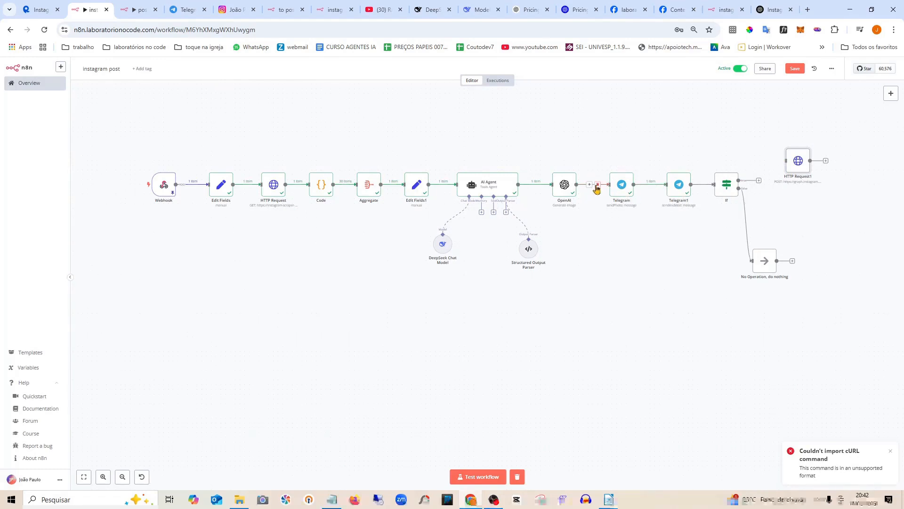
Remove the link between OpenAI and Telegram and connect the OpenAI output directly to HTTP Request1
{"action": "left_click", "coordinate": [591, 186]}
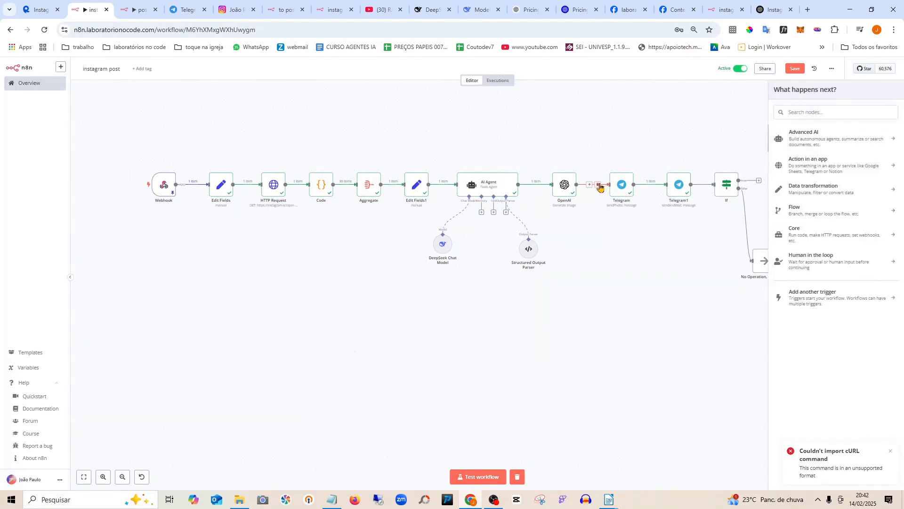
{"action": "key", "text": "ctrl+v"}
{"action": "left_click_drag", "start_coordinate": [598, 187], "coordinate": [787, 160]}
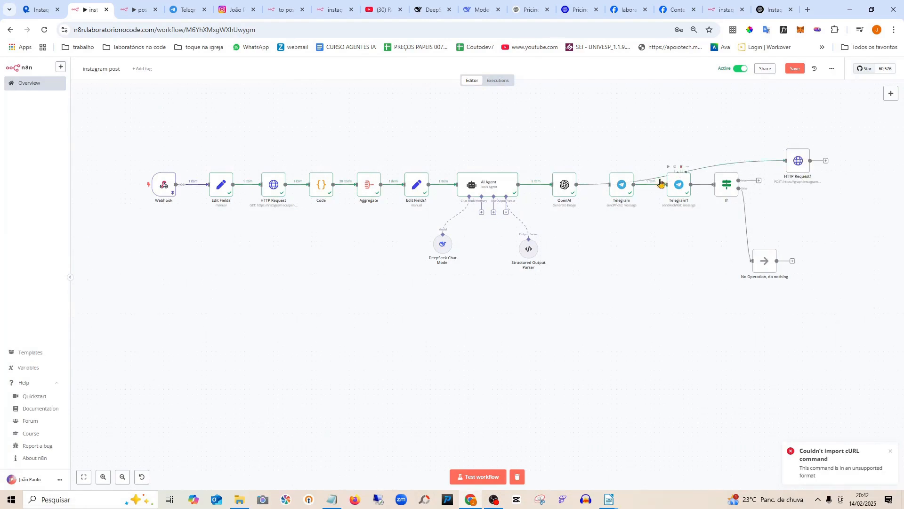
In HTTP Request1, replace the image_url body value with the url field from the OpenAI output
{"action": "double_click", "coordinate": [798, 162]}
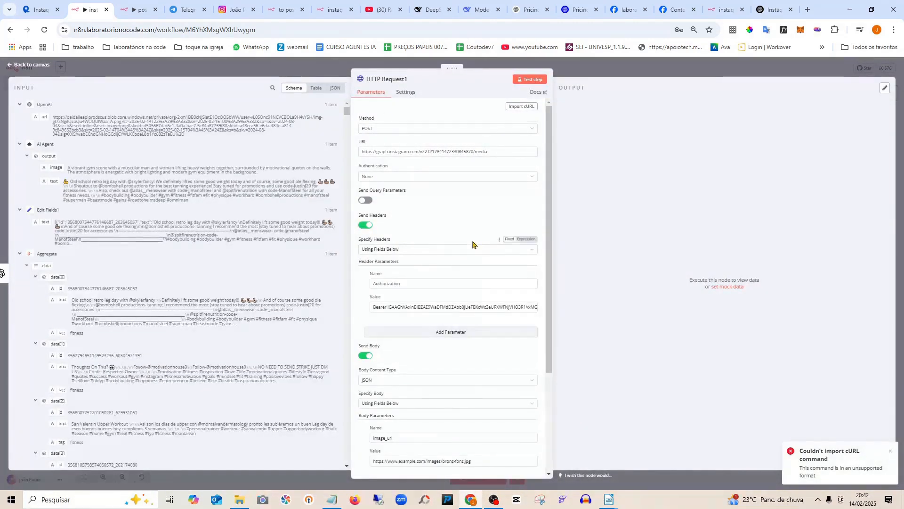
{"action": "scroll", "coordinate": [471, 244], "scroll_direction": "down", "scroll_amount": 3}
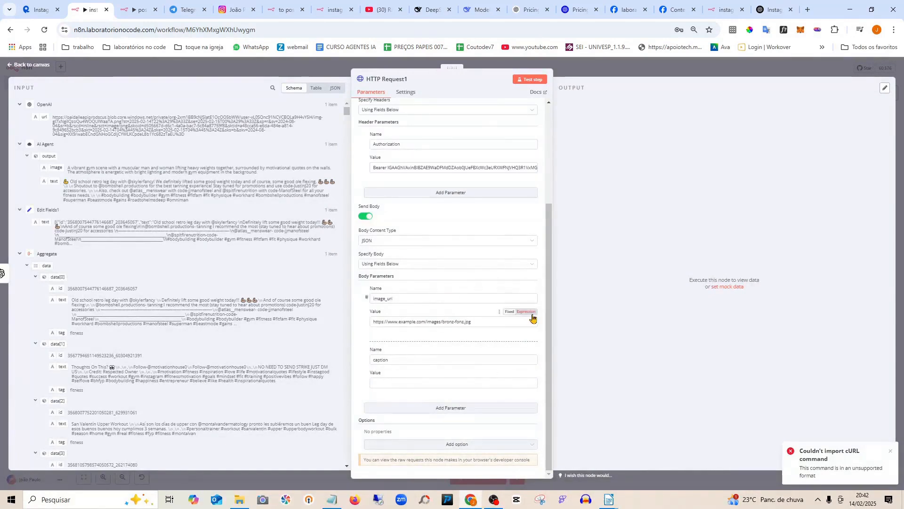
{"action": "left_click_drag", "start_coordinate": [475, 322], "coordinate": [349, 314]}
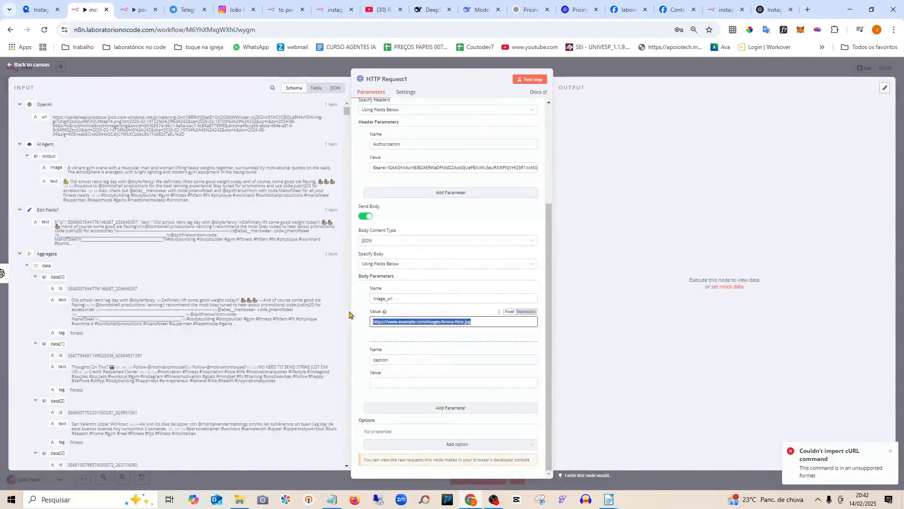
{"action": "key", "text": "BackSpace"}
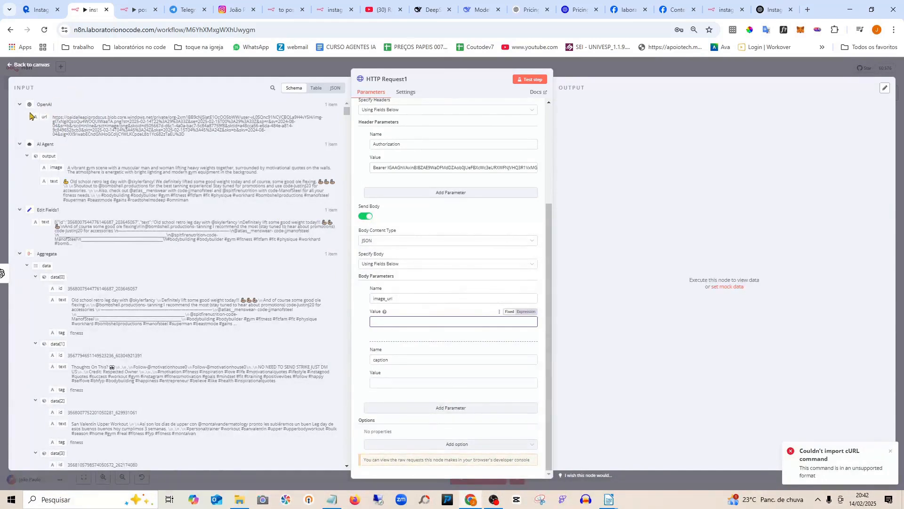
{"action": "left_click_drag", "start_coordinate": [46, 119], "coordinate": [429, 320]}
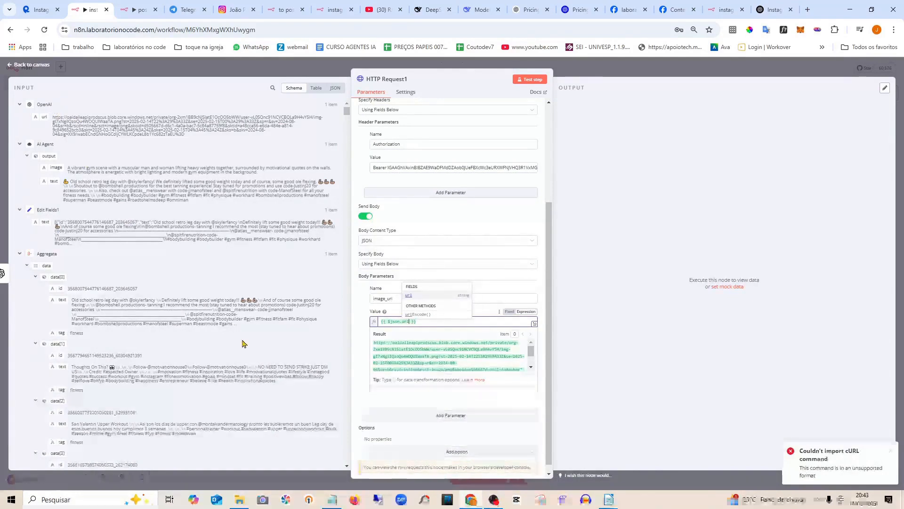
{"action": "left_click", "coordinate": [597, 281]}
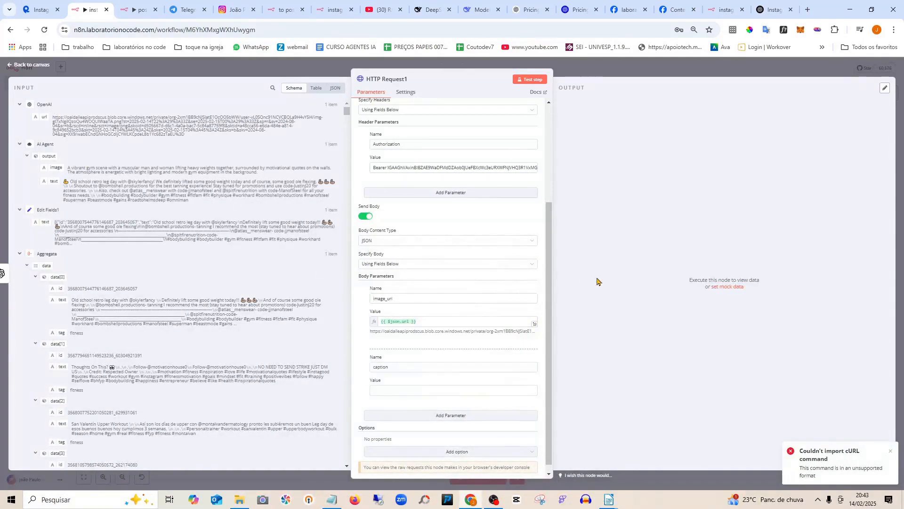
Map the caption body value of HTTP Request1 to the AI Agent's output text field and review the node's parameters
{"action": "scroll", "coordinate": [471, 292], "scroll_direction": "down", "scroll_amount": 1}
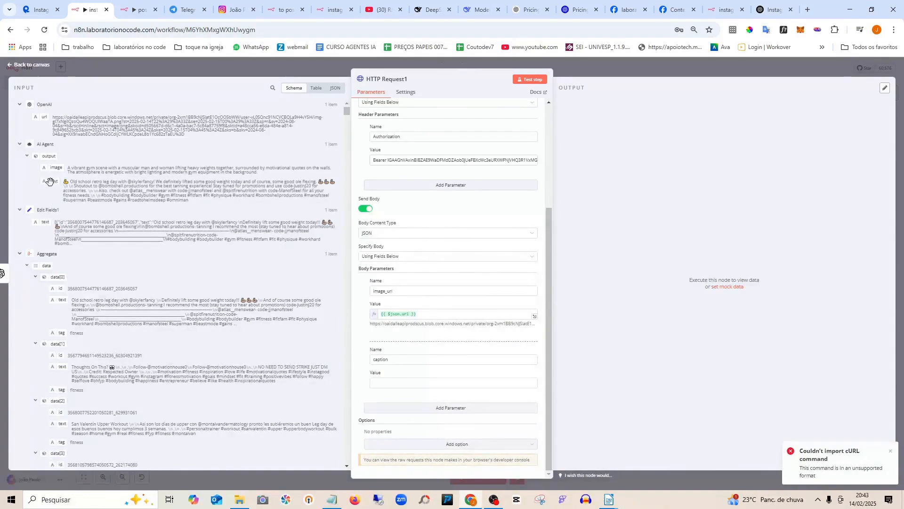
{"action": "left_click_drag", "start_coordinate": [51, 189], "coordinate": [708, 183]}
{"action": "left_click", "coordinate": [668, 177]}
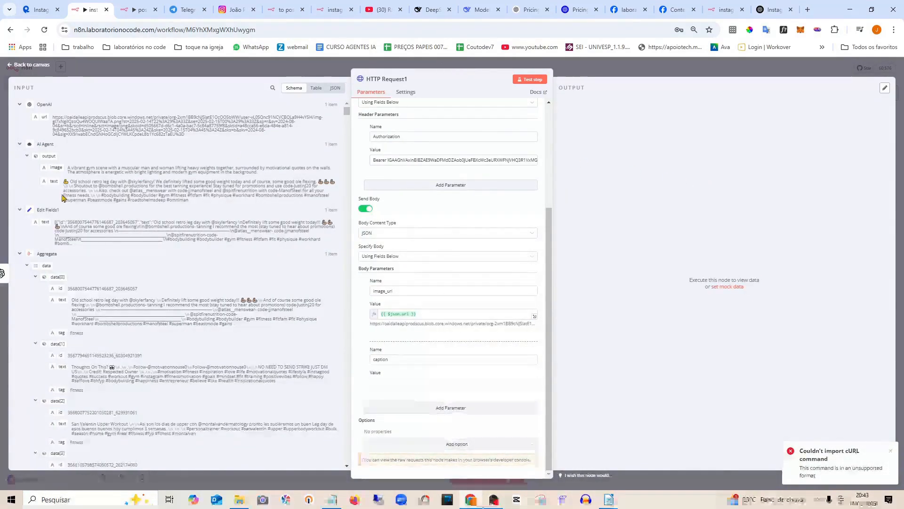
{"action": "left_click_drag", "start_coordinate": [54, 182], "coordinate": [428, 380]}
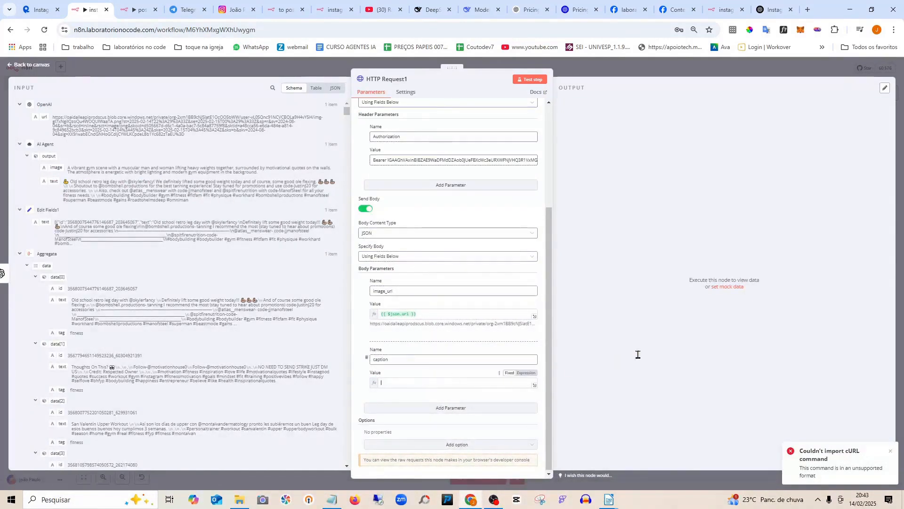
{"action": "scroll", "coordinate": [469, 311], "scroll_direction": "down", "scroll_amount": 1}
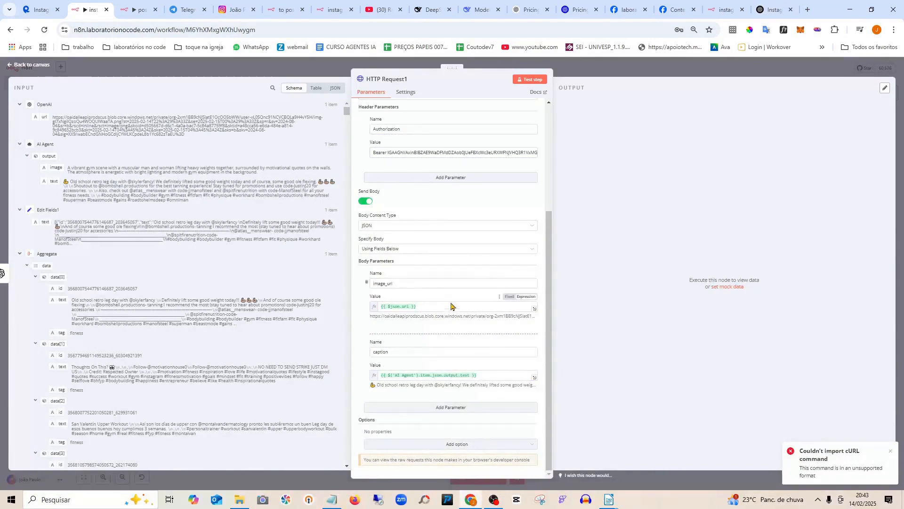
{"action": "scroll", "coordinate": [451, 306], "scroll_direction": "up", "scroll_amount": 3}
{"action": "scroll", "coordinate": [448, 306], "scroll_direction": "down", "scroll_amount": 5}
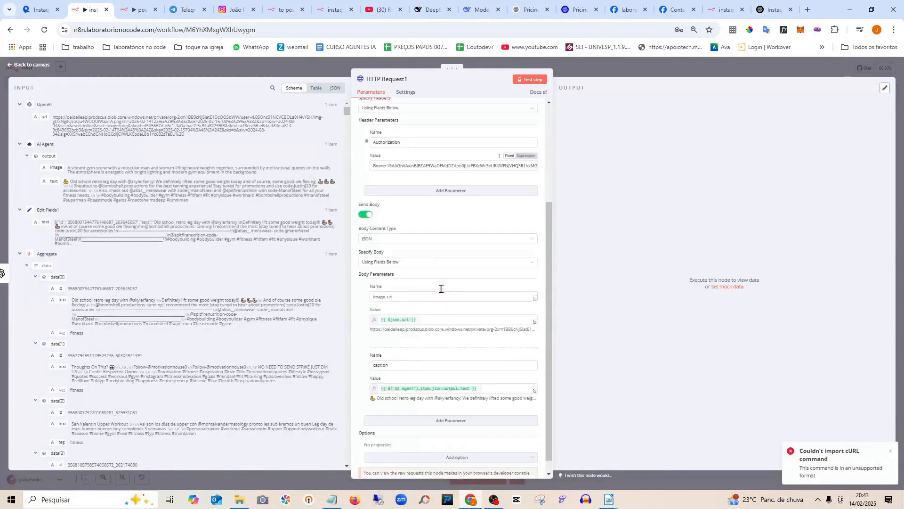
Reopen HTTP Request1 from the canvas, test the step on its own and return to the canvas
{"action": "left_click", "coordinate": [30, 65]}
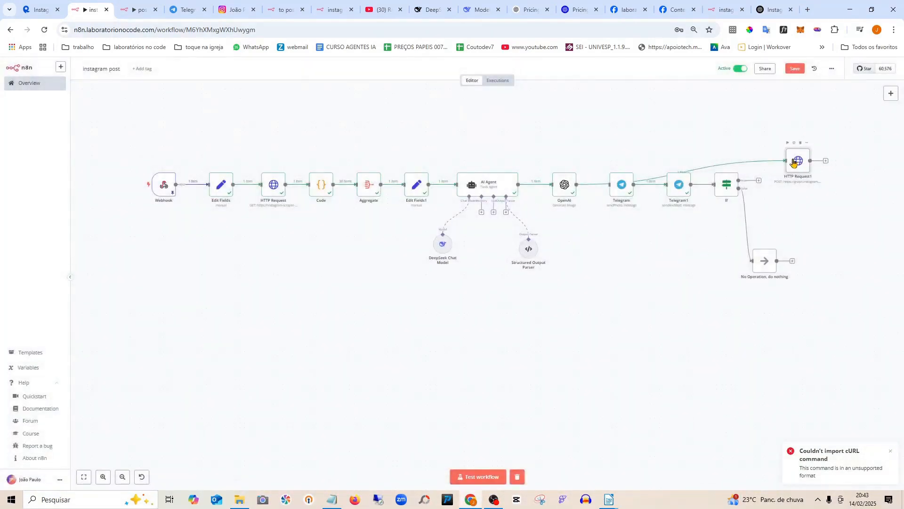
{"action": "double_click", "coordinate": [797, 161]}
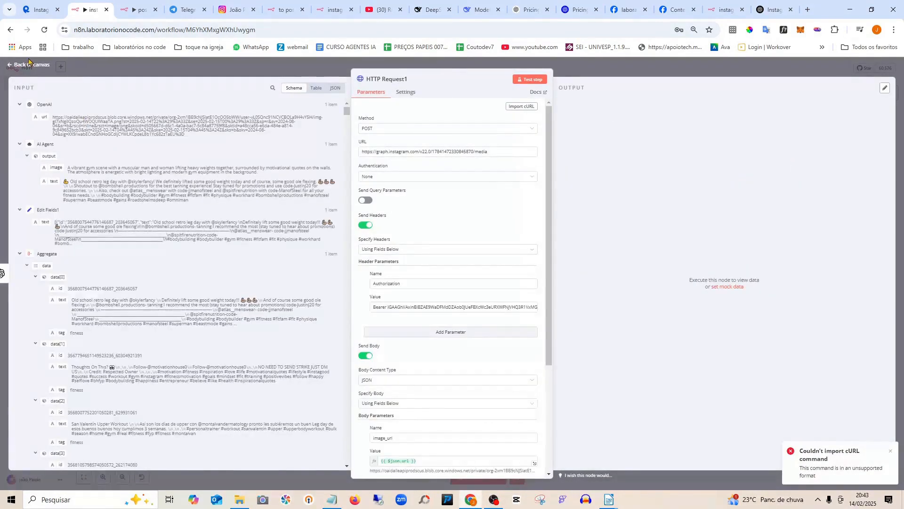
{"action": "left_click", "coordinate": [527, 81]}
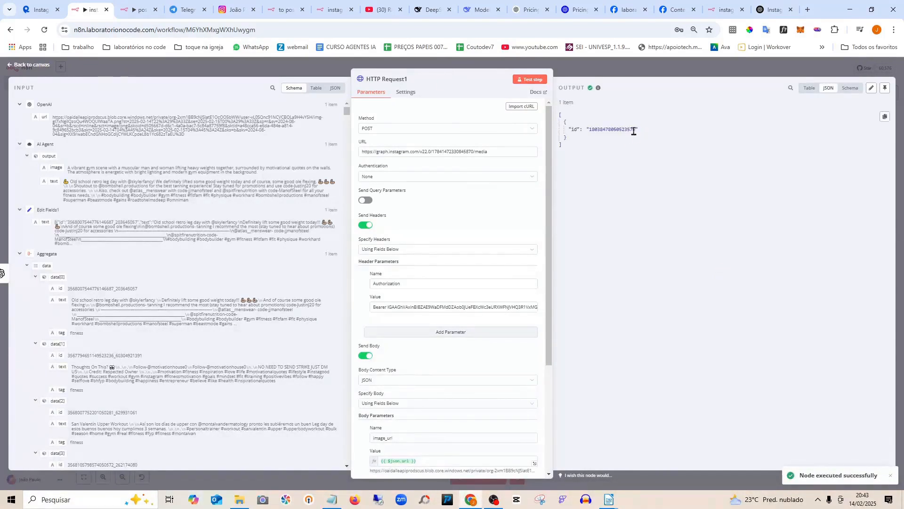
{"action": "left_click", "coordinate": [37, 65]}
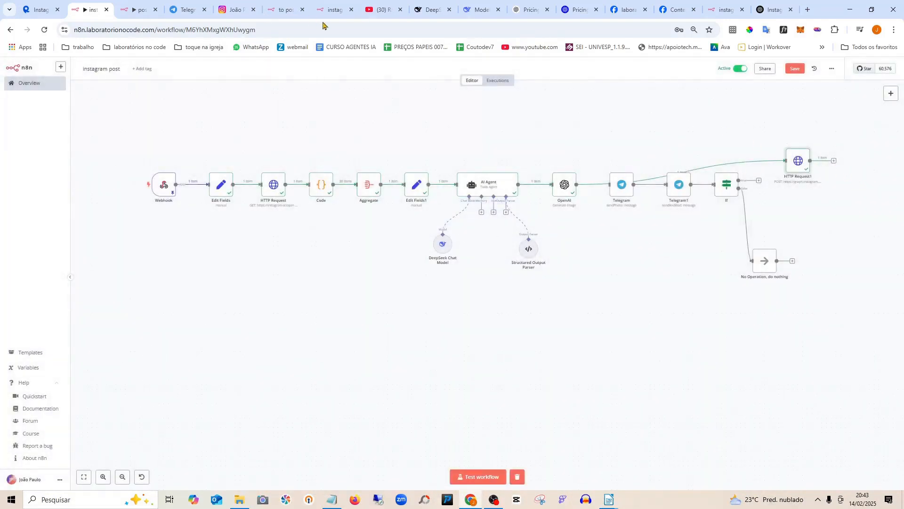
Switch to Meta's content publishing documentation and copy the example cURL request under Step 2: Publish container
{"action": "left_click", "coordinate": [768, 7]}
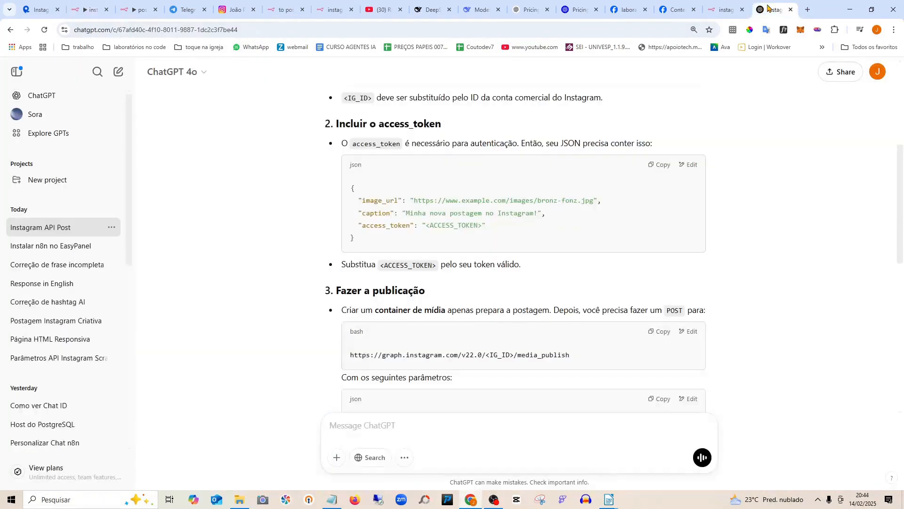
{"action": "left_click", "coordinate": [673, 13]}
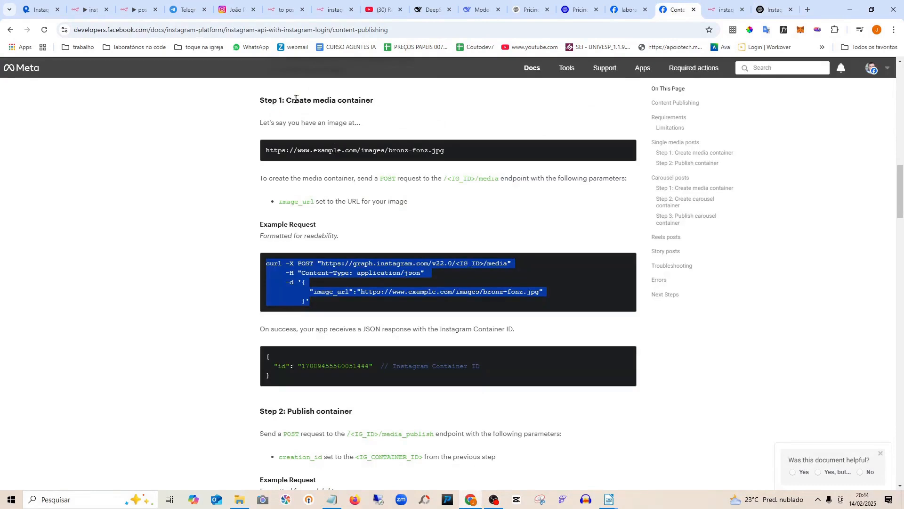
{"action": "scroll", "coordinate": [321, 248], "scroll_direction": "down", "scroll_amount": 4}
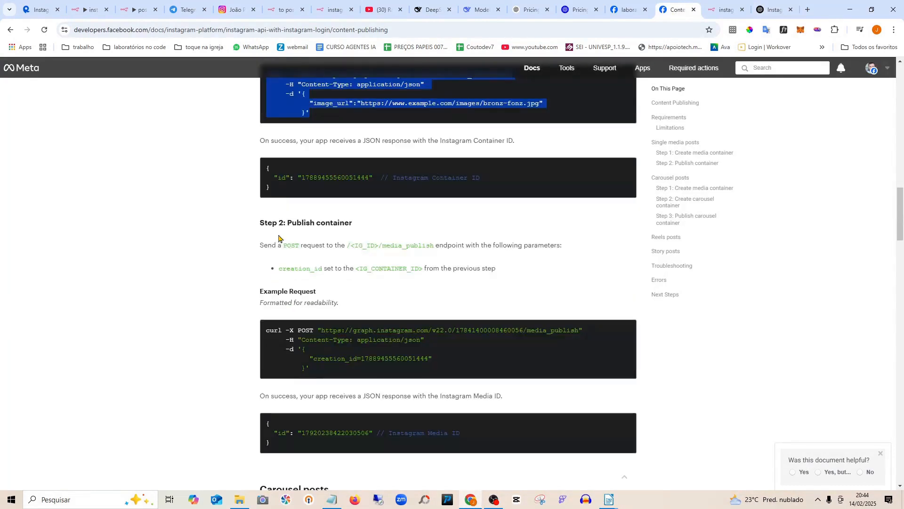
{"action": "scroll", "coordinate": [371, 234], "scroll_direction": "down", "scroll_amount": 2}
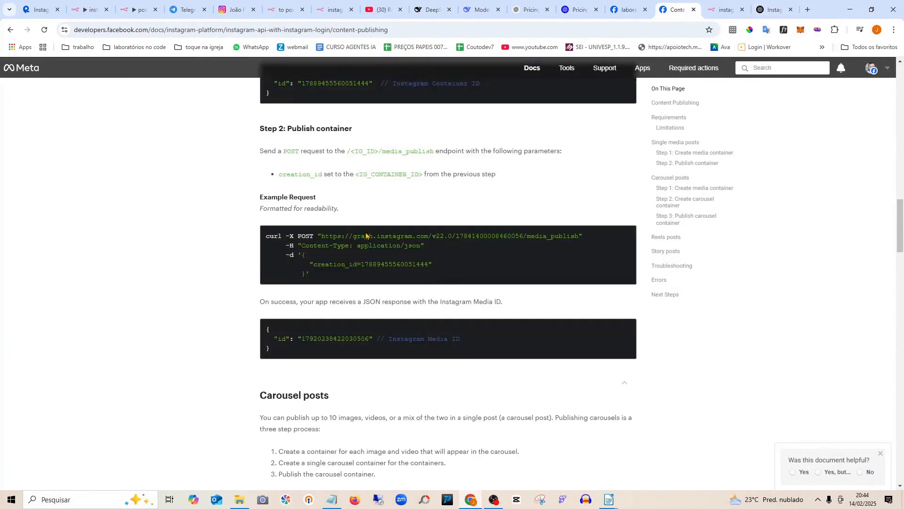
{"action": "left_click_drag", "start_coordinate": [317, 278], "coordinate": [265, 240]}
{"action": "right_click", "coordinate": [318, 237]}
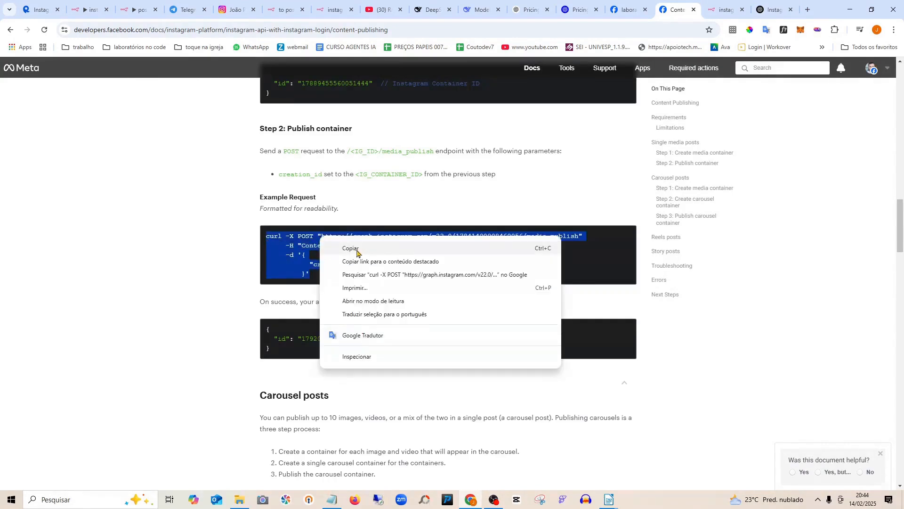
{"action": "left_click", "coordinate": [357, 253]}
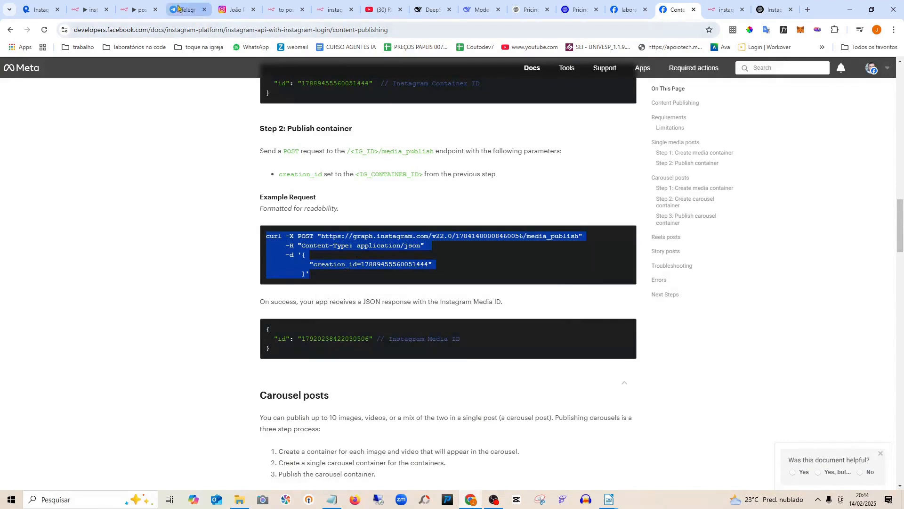
Return to the n8n instagram post workflow and add an HTTP Request node after HTTP Request1
{"action": "left_click", "coordinate": [88, 6]}
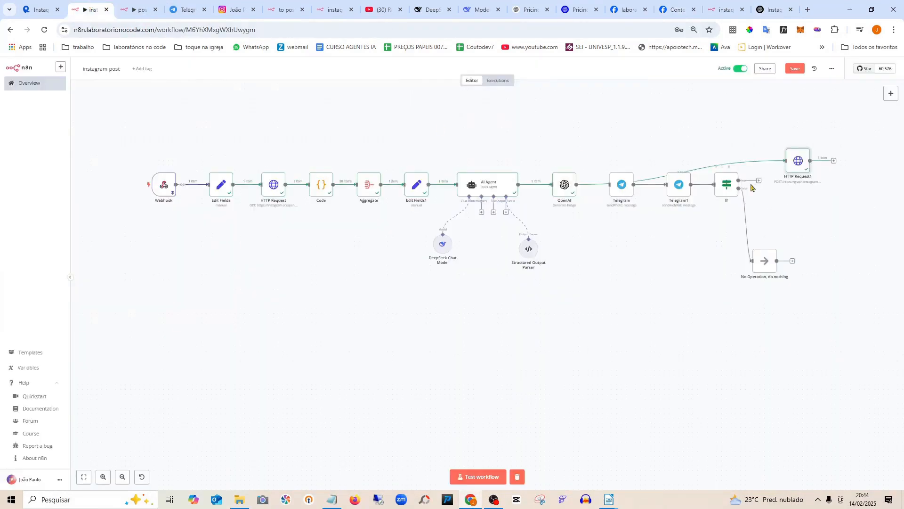
{"action": "left_click", "coordinate": [834, 162]}
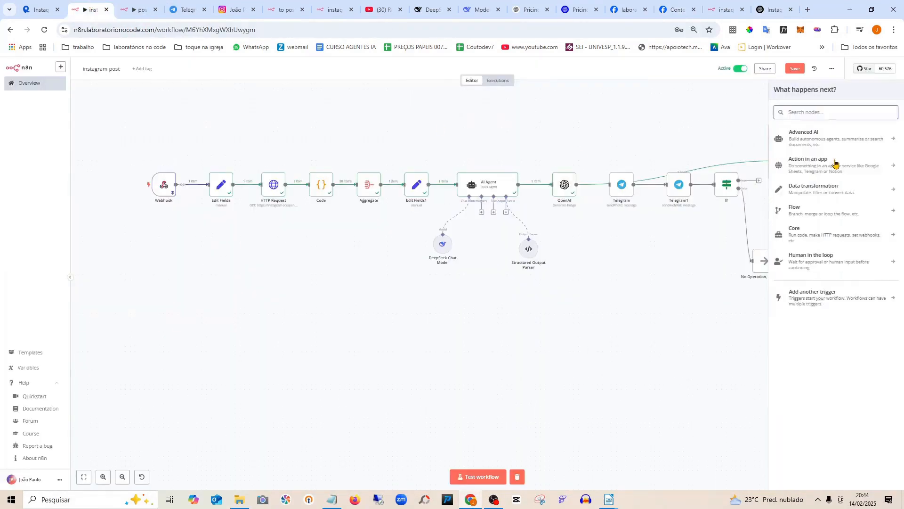
{"action": "type", "text": "htt"}
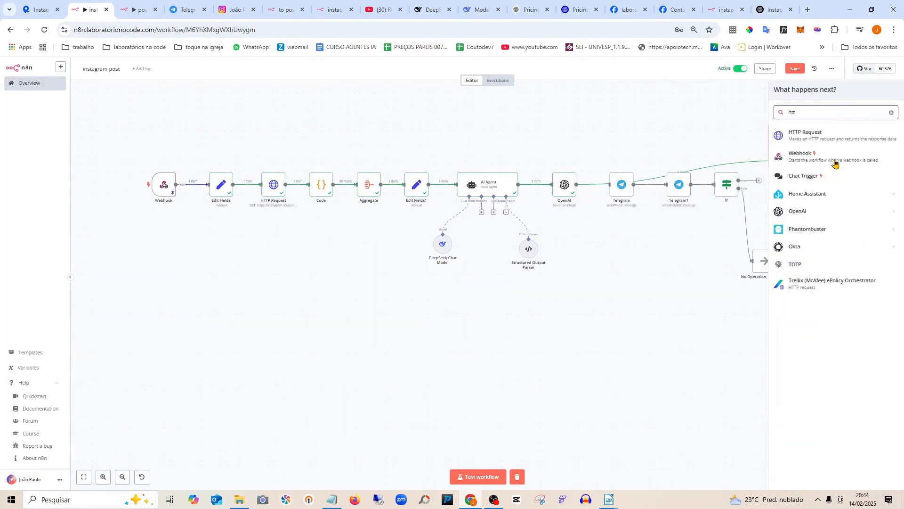
{"action": "type", "text": "p"}
{"action": "left_click", "coordinate": [828, 137]}
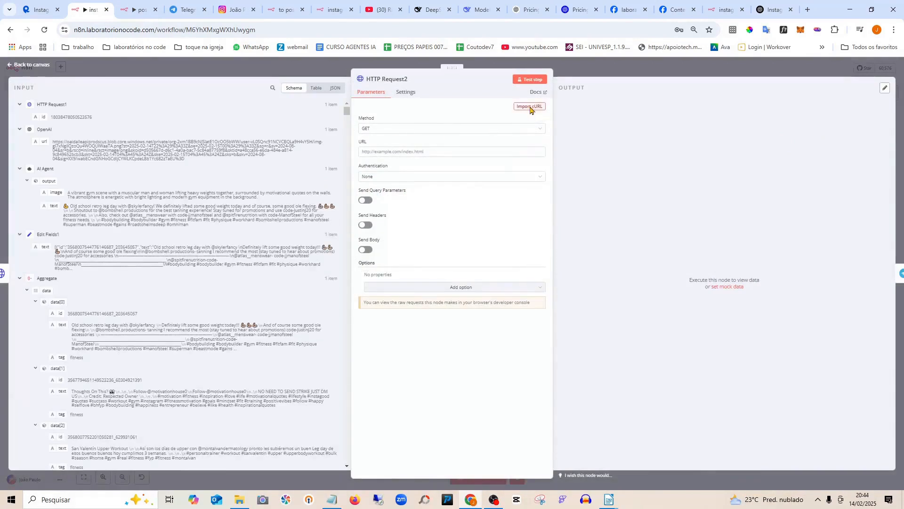
Try to import the documentation's media_publish cURL command into the new HTTP Request node
{"action": "left_click", "coordinate": [530, 107]}
{"action": "key", "text": "ctrl+v"}
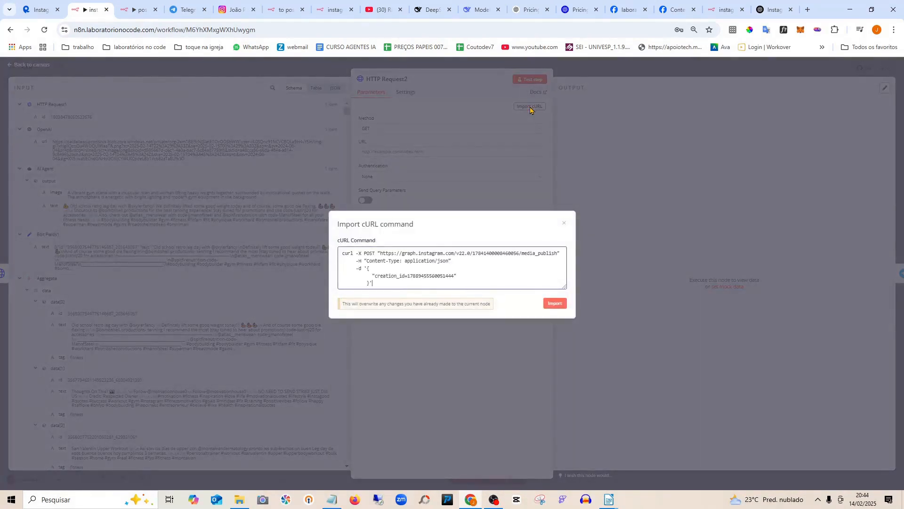
{"action": "left_click", "coordinate": [552, 304]}
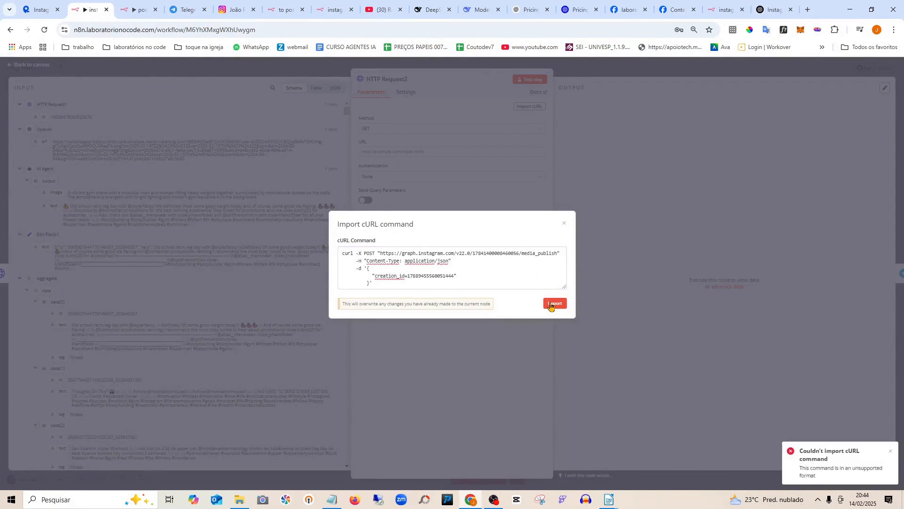
{"action": "key", "text": "ctrl+a"}
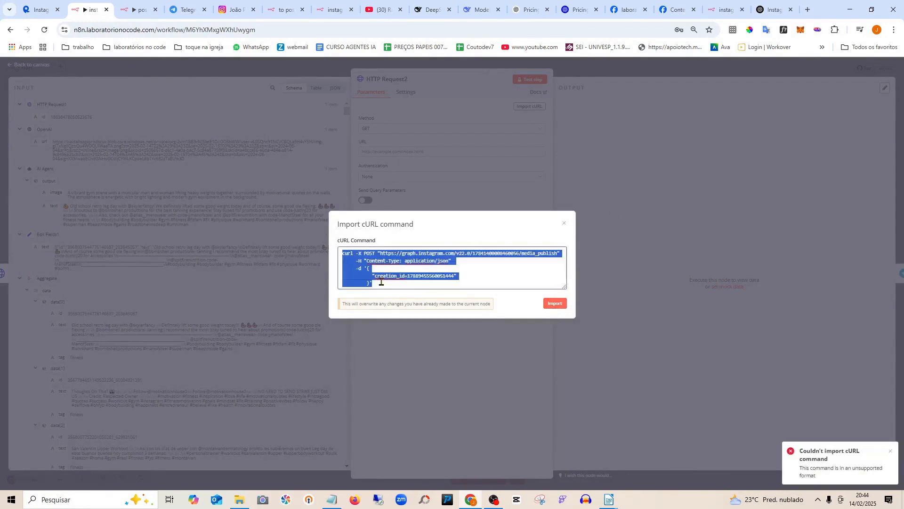
{"action": "left_click", "coordinate": [381, 285]}
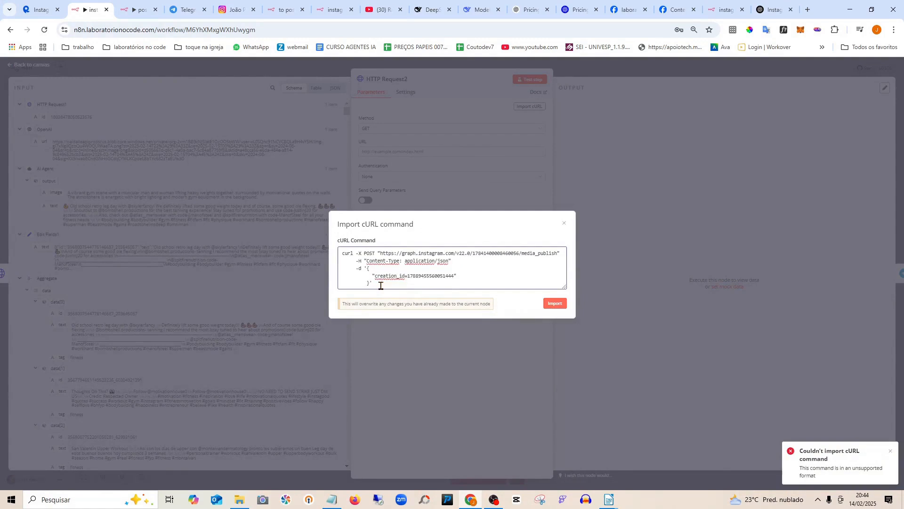
{"action": "left_click", "coordinate": [544, 304]}
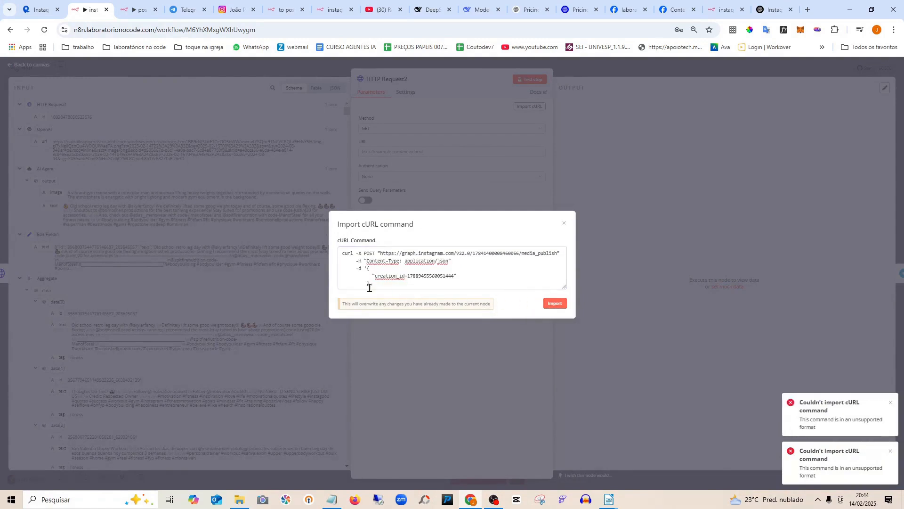
Replace the cURL command with ChatGPT's corrected media_publish version containing creation_id and access_token, and import it into HTTP Request2
{"action": "left_click", "coordinate": [388, 283]}
{"action": "key", "text": "ctrl+a"}
{"action": "left_click", "coordinate": [774, 9]}
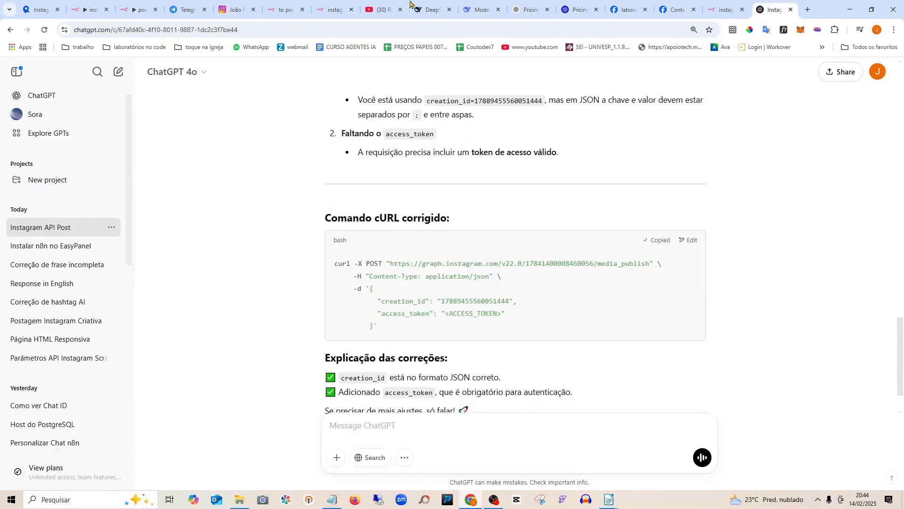
{"action": "left_click", "coordinate": [86, 7]}
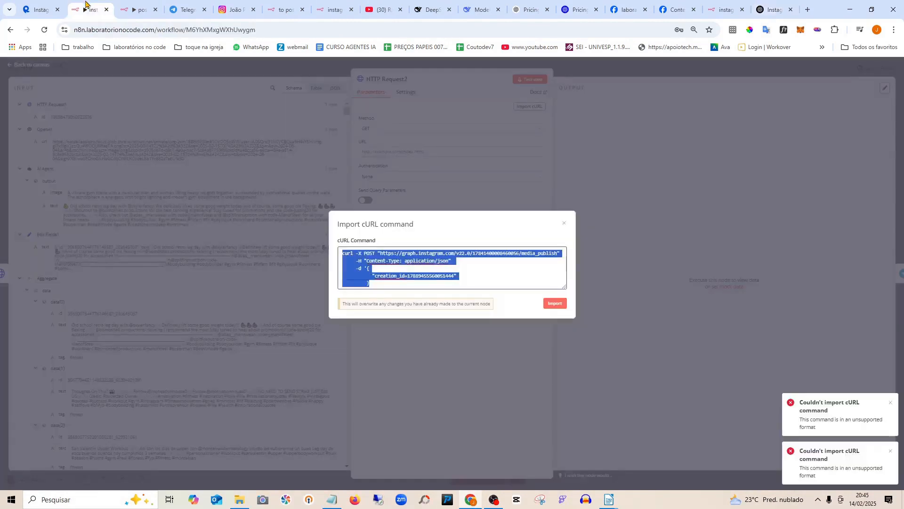
{"action": "key", "text": "BackSpace"}
{"action": "key", "text": "ctrl+v"}
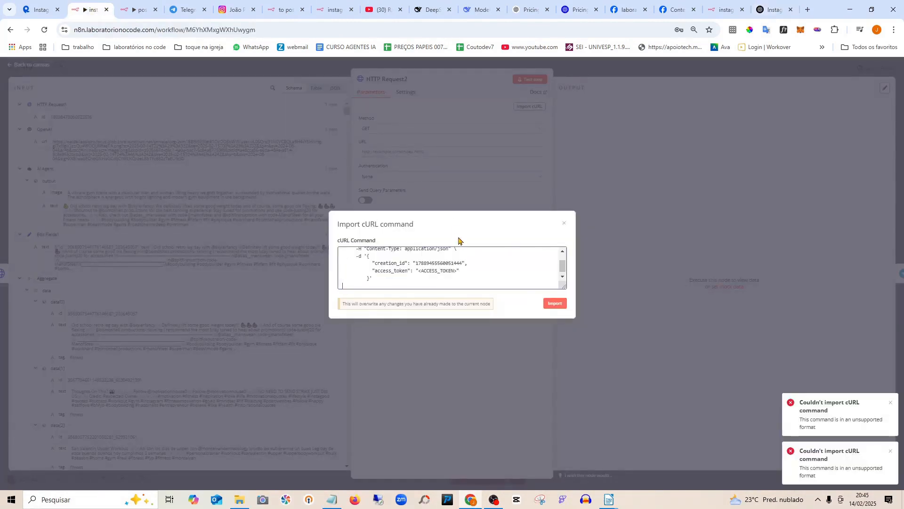
{"action": "left_click", "coordinate": [554, 302]}
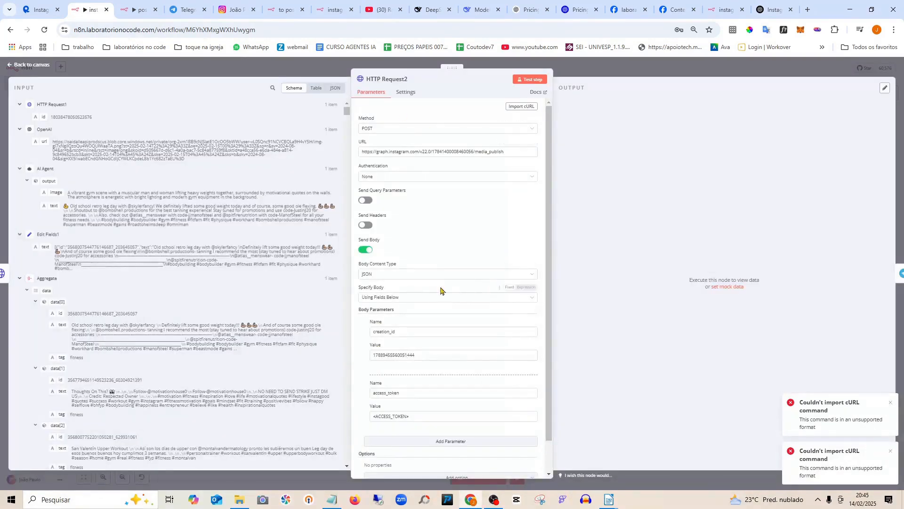
Turn on sending headers in HTTP Request2 and delete its output connection looping back to the Telegram node
{"action": "left_click", "coordinate": [365, 227]}
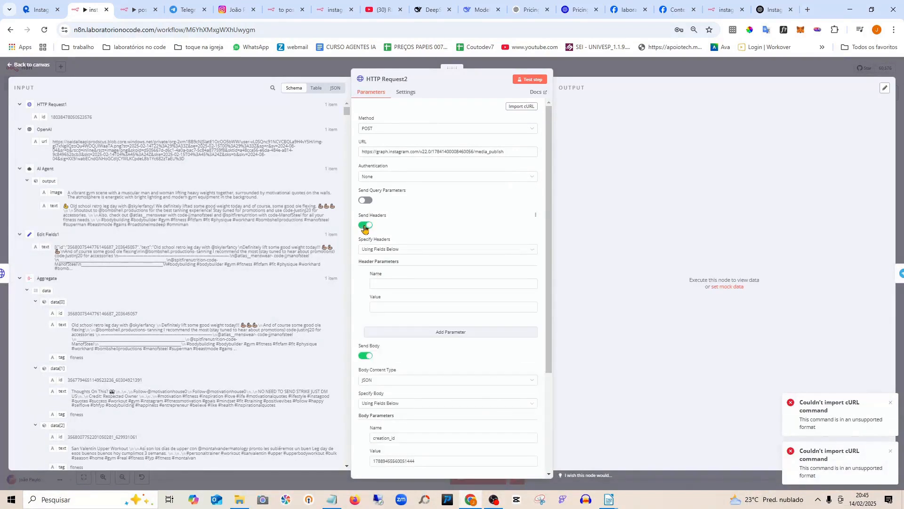
{"action": "left_click", "coordinate": [31, 64]}
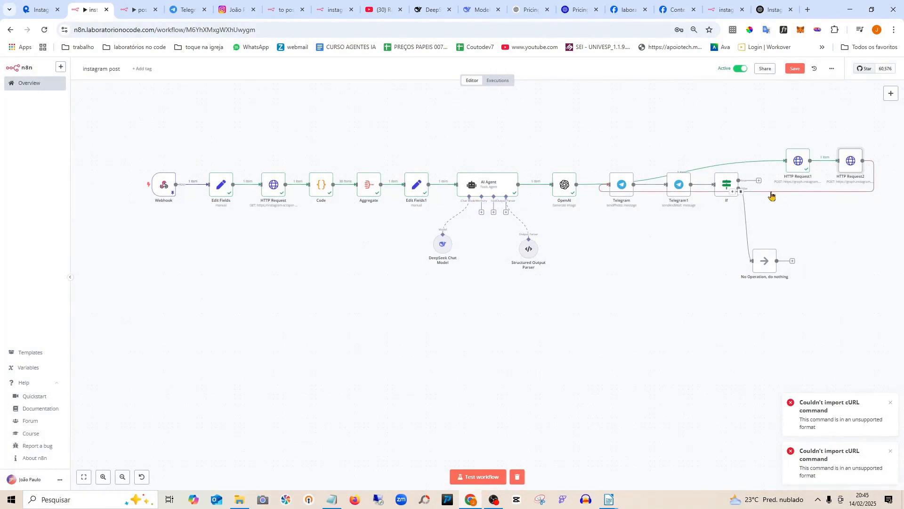
{"action": "left_click", "coordinate": [741, 191]}
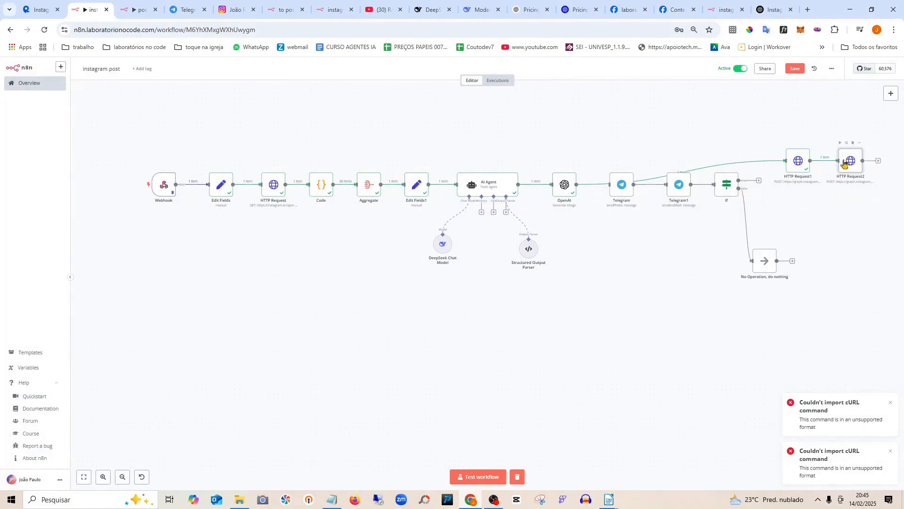
Copy the Authorization header name from HTTP Request1 into the header parameter name of HTTP Request2
{"action": "double_click", "coordinate": [799, 163]}
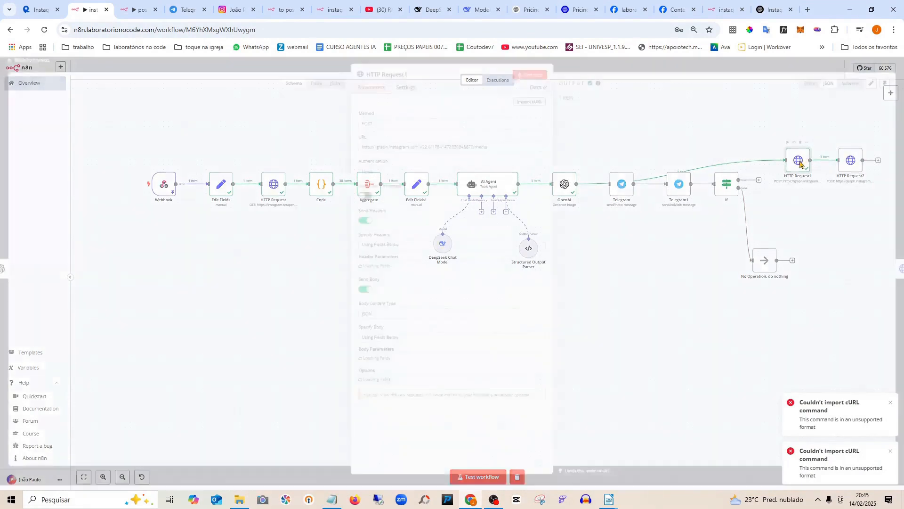
{"action": "scroll", "coordinate": [452, 283], "scroll_direction": "down", "scroll_amount": 1}
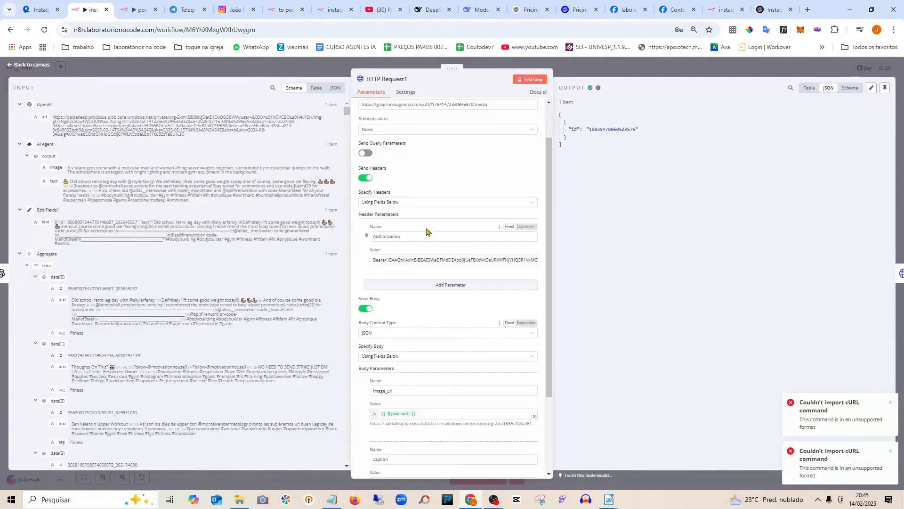
{"action": "double_click", "coordinate": [417, 235]}
{"action": "key", "text": "ctrl+c"}
{"action": "right_click", "coordinate": [380, 236]}
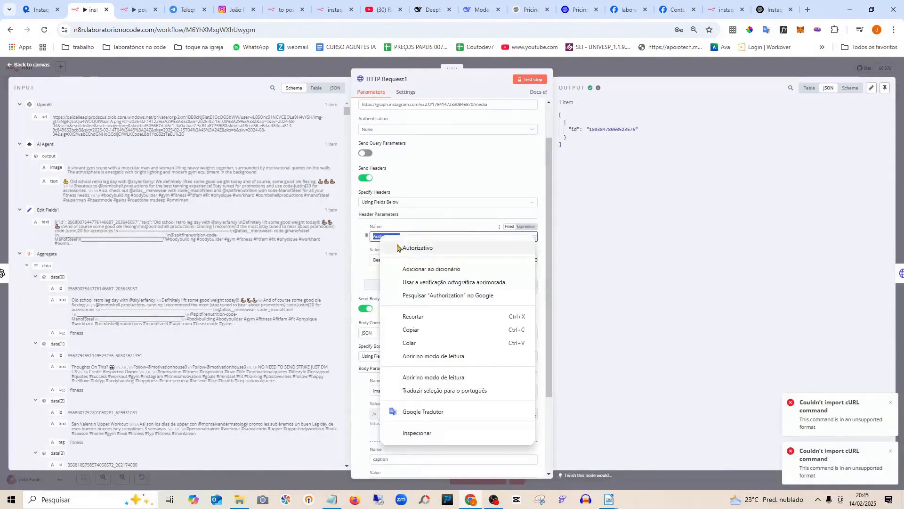
{"action": "left_click", "coordinate": [412, 330]}
{"action": "left_click", "coordinate": [30, 67]}
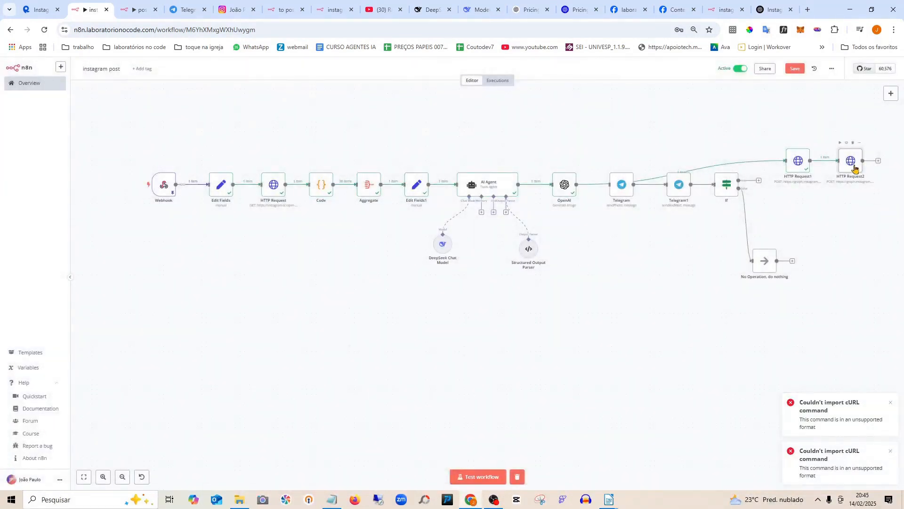
{"action": "double_click", "coordinate": [855, 169]}
{"action": "left_click", "coordinate": [424, 273]}
{"action": "left_click", "coordinate": [403, 281]}
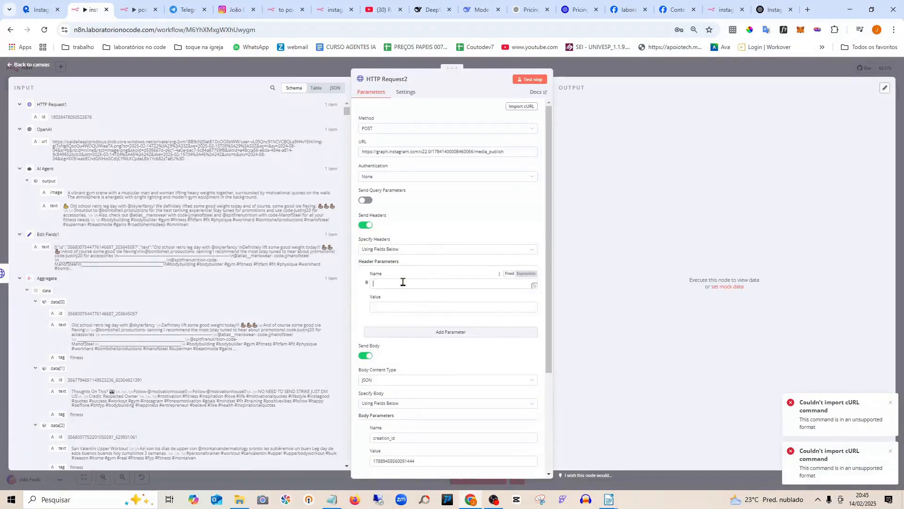
{"action": "key", "text": "ctrl+v"}
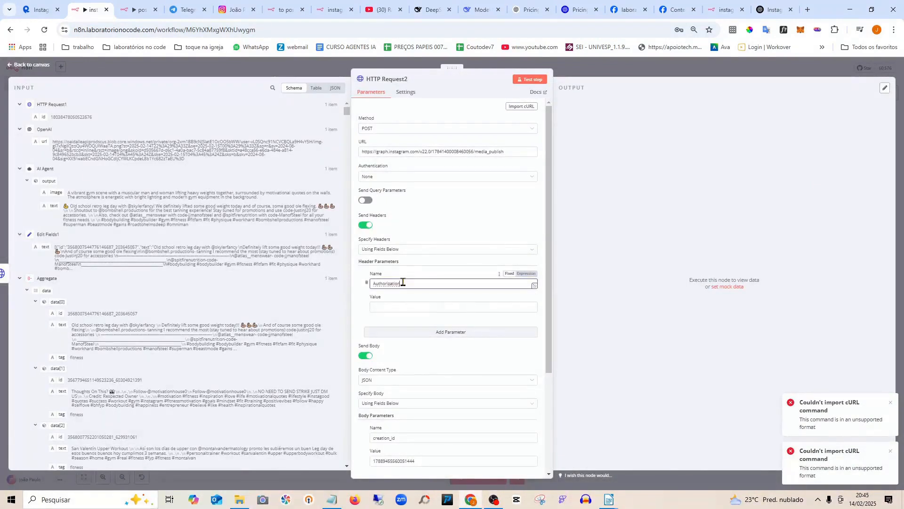
Copy the Authorization header's bearer token value from HTTP Request1 into HTTP Request2's header value and return to the canvas
{"action": "left_click", "coordinate": [42, 67]}
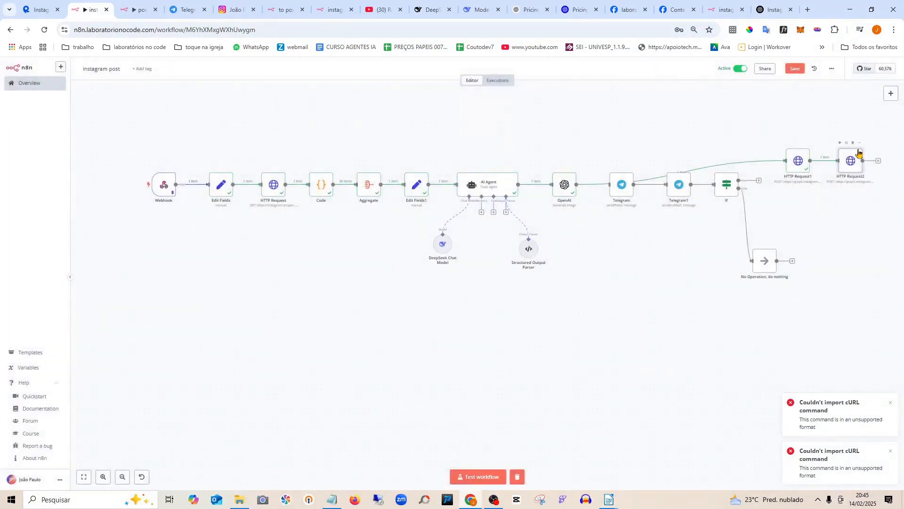
{"action": "double_click", "coordinate": [797, 162]}
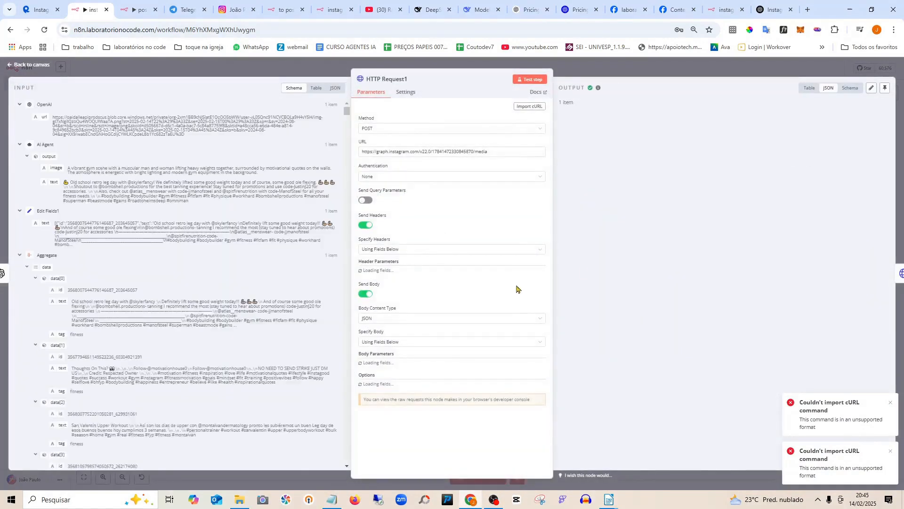
{"action": "scroll", "coordinate": [424, 297], "scroll_direction": "down", "scroll_amount": 5}
{"action": "scroll", "coordinate": [460, 388], "scroll_direction": "down", "scroll_amount": 1}
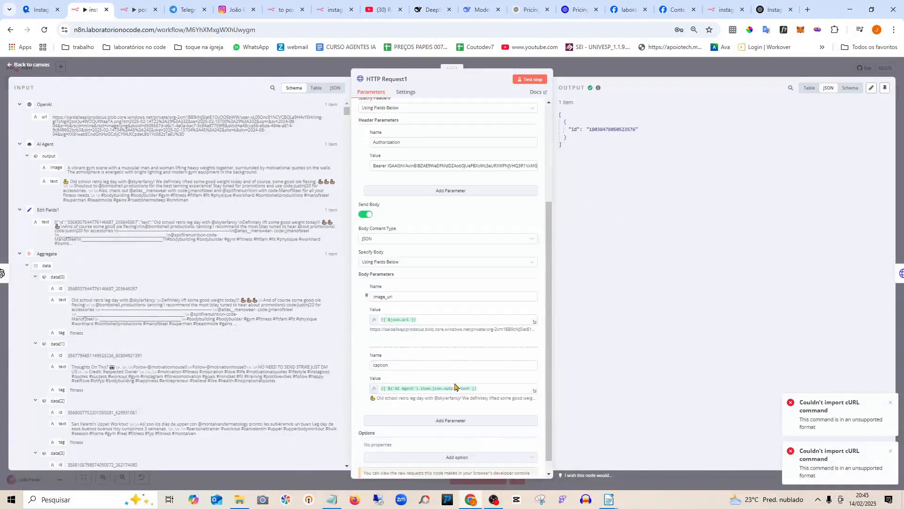
{"action": "scroll", "coordinate": [433, 310], "scroll_direction": "up", "scroll_amount": 2}
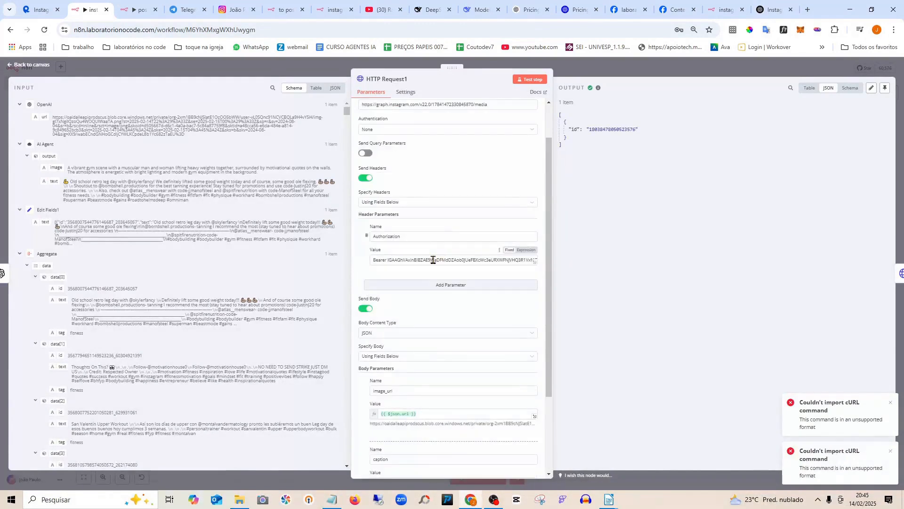
{"action": "triple_click", "coordinate": [433, 259]}
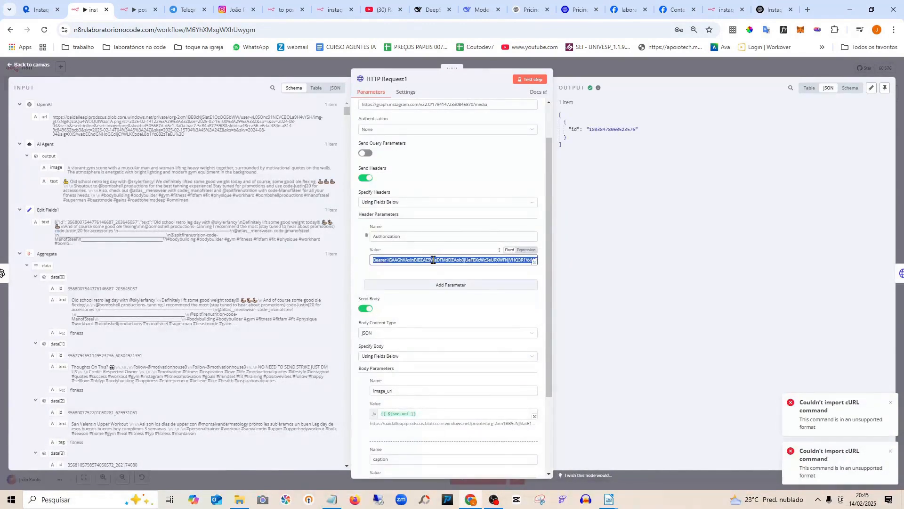
{"action": "left_click", "coordinate": [27, 66]}
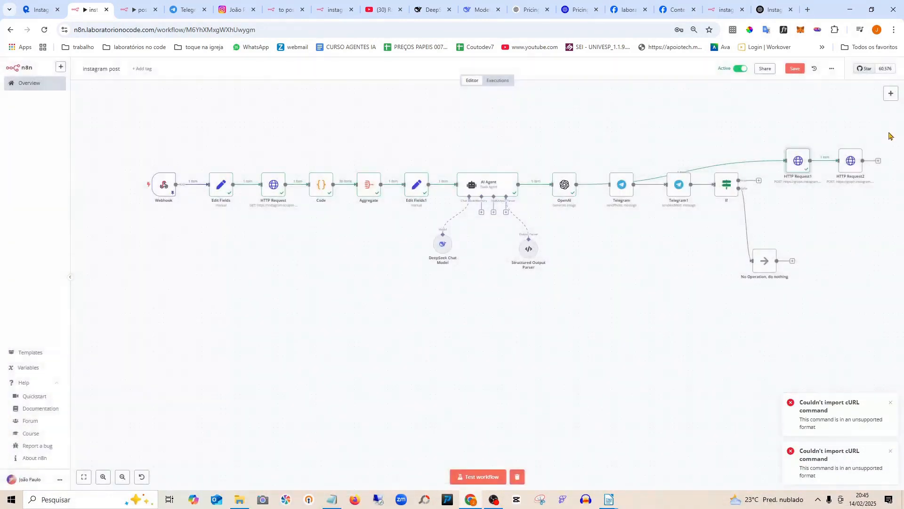
{"action": "double_click", "coordinate": [850, 163]}
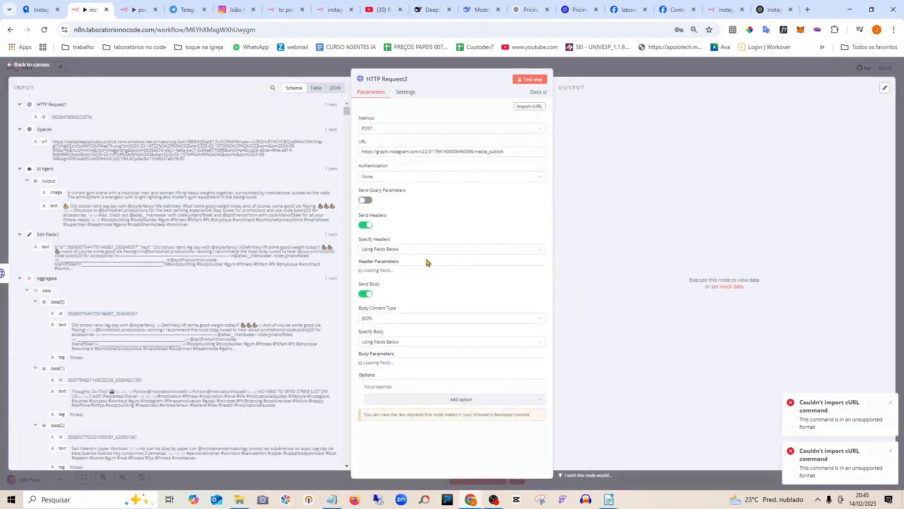
{"action": "left_click", "coordinate": [422, 307]}
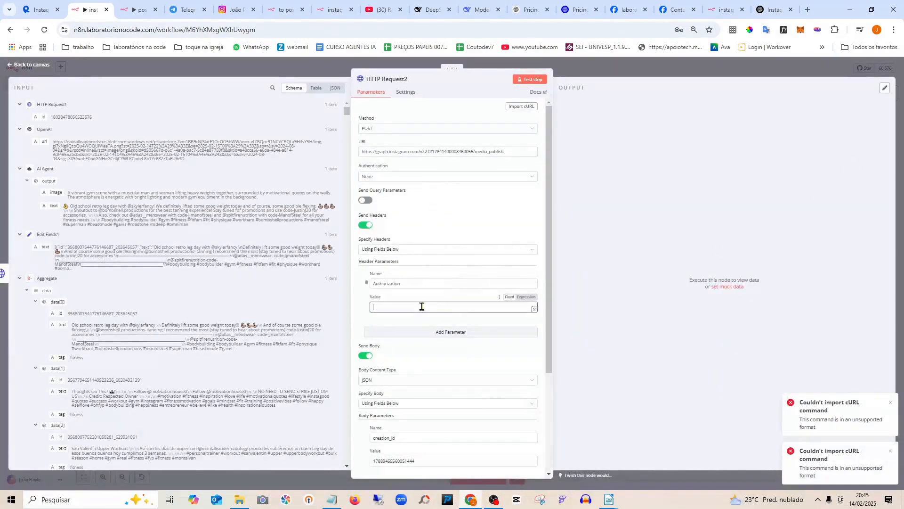
{"action": "key", "text": "ctrl+v"}
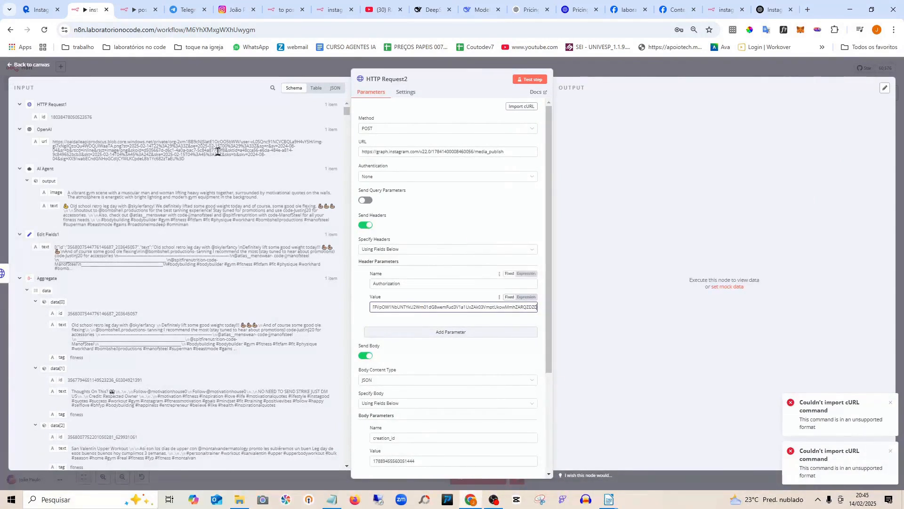
{"action": "left_click", "coordinate": [32, 68]}
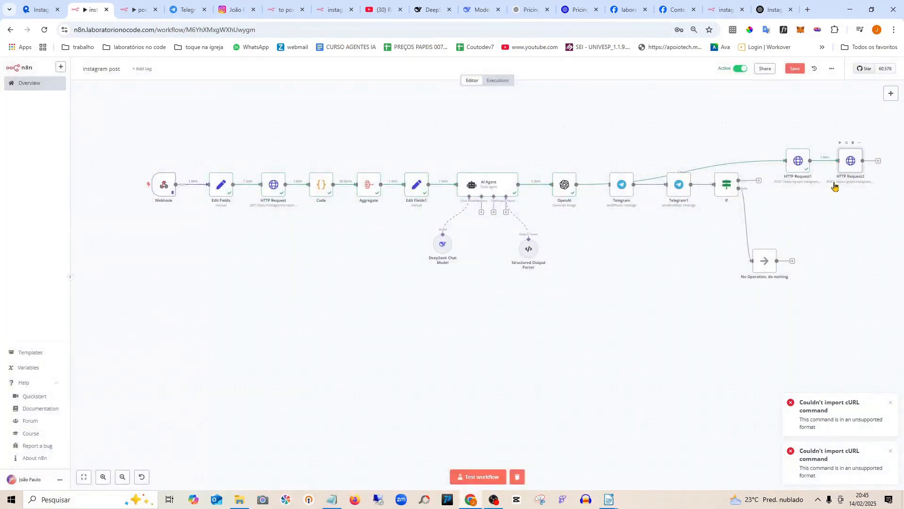
Compare HTTP Request2's settings with those of HTTP Request4 in the post instagram v2 workflow
{"action": "double_click", "coordinate": [852, 165]}
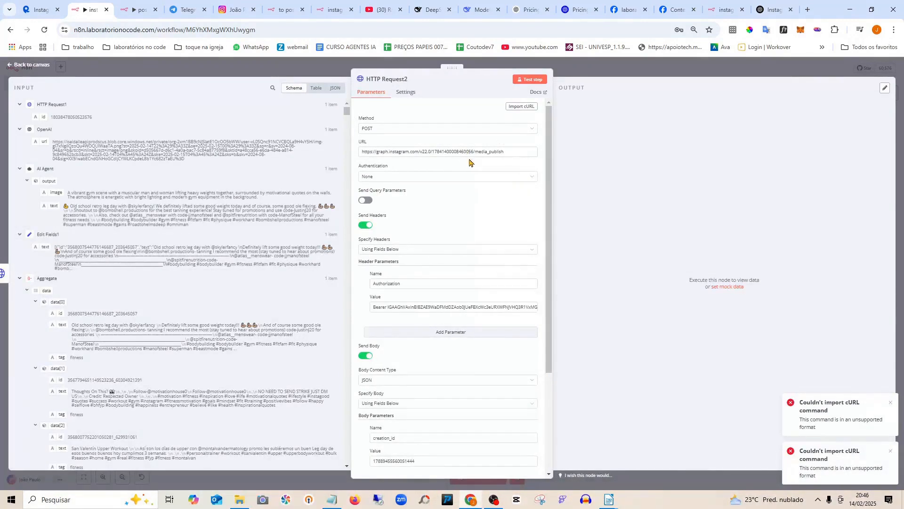
{"action": "left_click", "coordinate": [135, 9]}
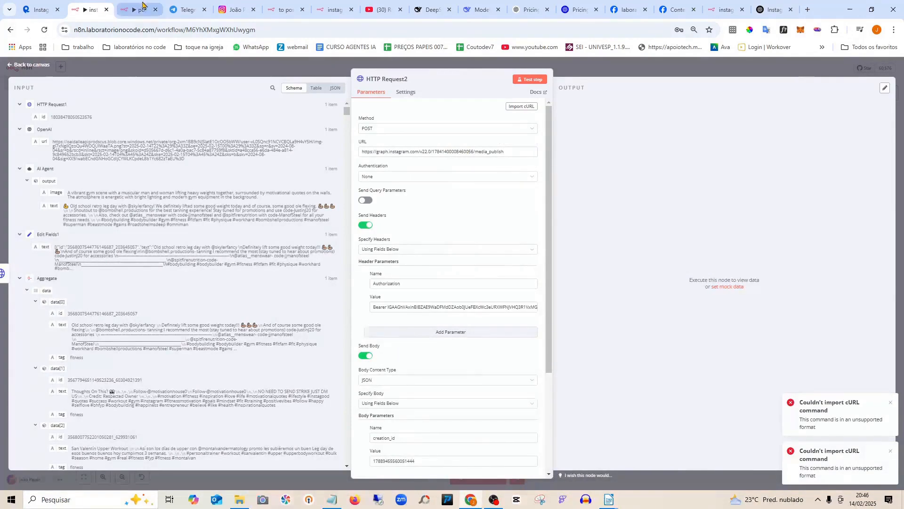
{"action": "left_click", "coordinate": [28, 64]}
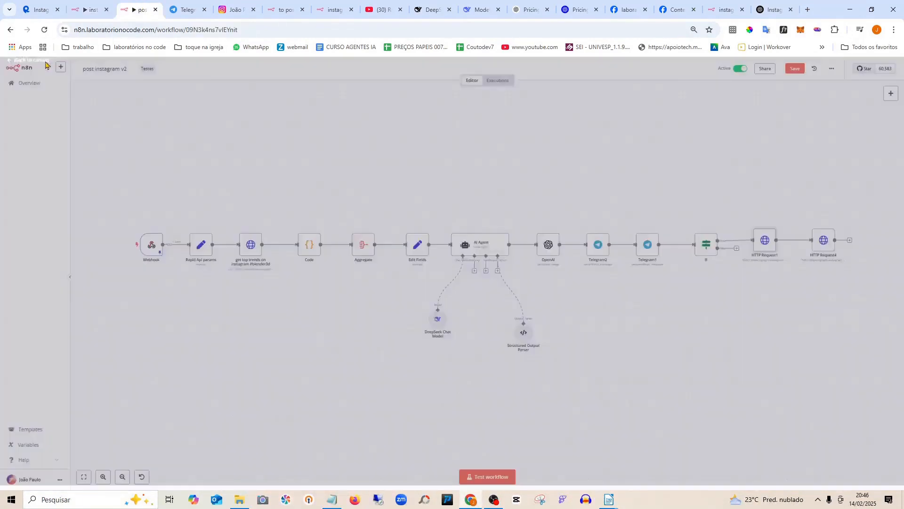
{"action": "double_click", "coordinate": [829, 241]}
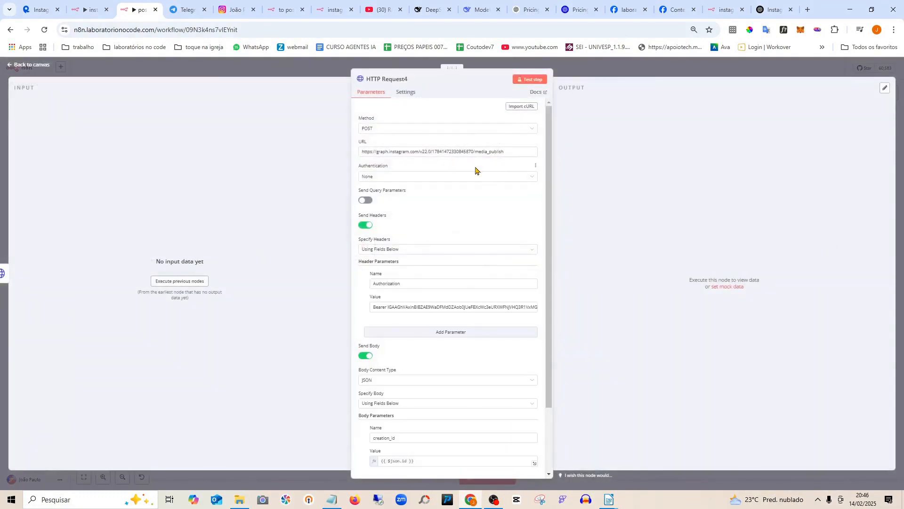
Back in the instagram post workflow, replace the sample account ID in HTTP Request2's media_publish URL with the one from HTTP Request1's URL
{"action": "left_click", "coordinate": [89, 10]}
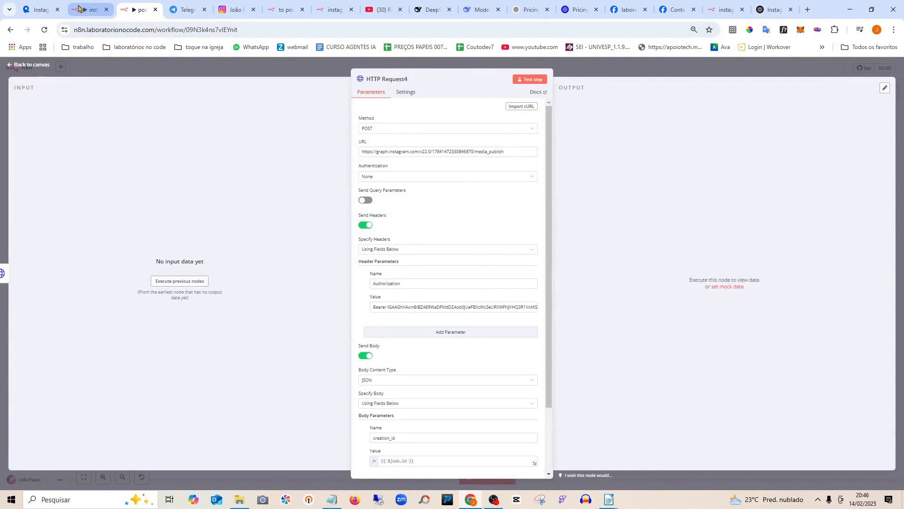
{"action": "left_click", "coordinate": [41, 64]}
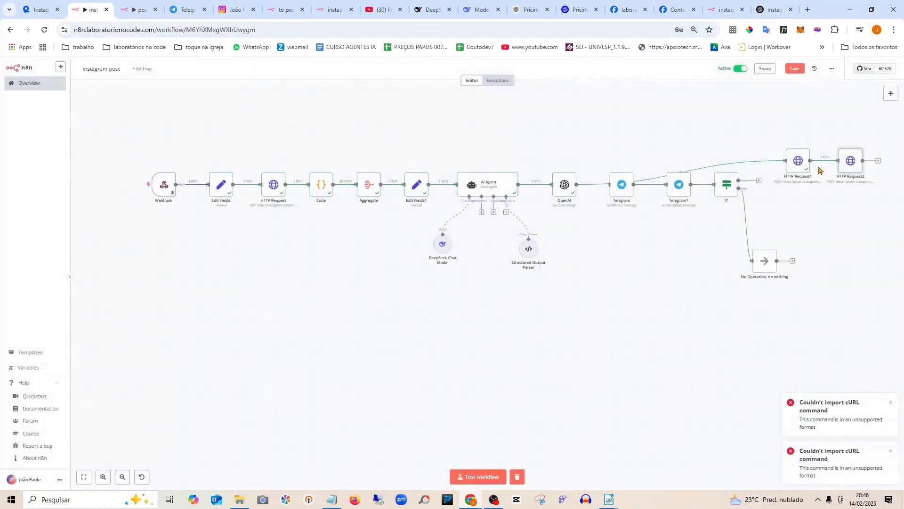
{"action": "double_click", "coordinate": [801, 161]}
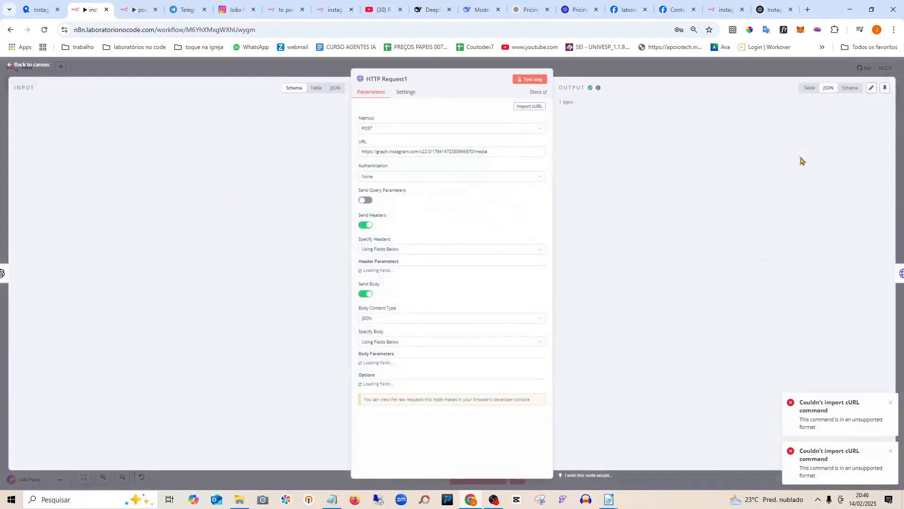
{"action": "left_click_drag", "start_coordinate": [474, 150], "coordinate": [431, 149]}
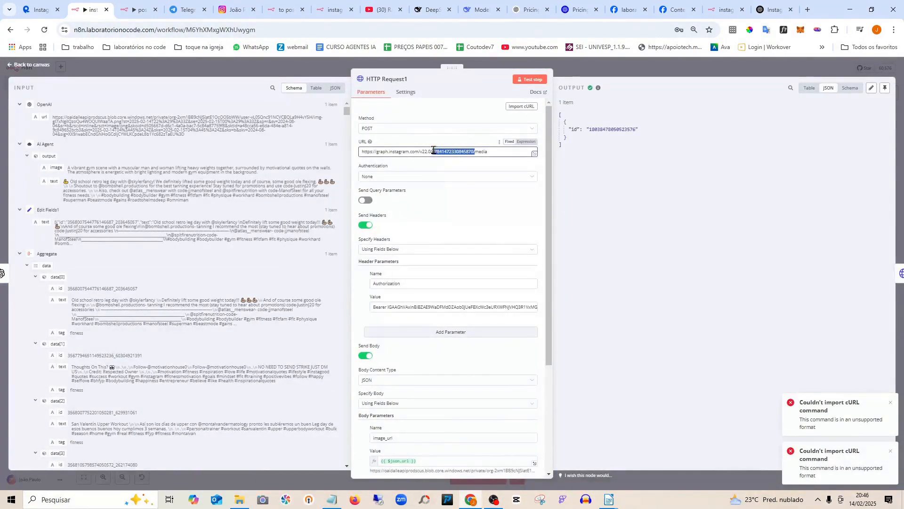
{"action": "right_click", "coordinate": [445, 149]}
{"action": "left_click", "coordinate": [482, 196]}
{"action": "left_click", "coordinate": [42, 66]}
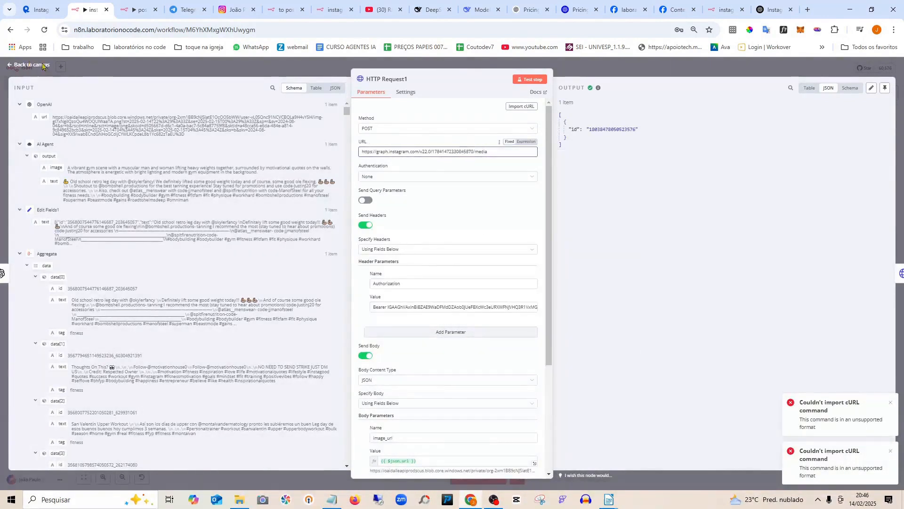
{"action": "double_click", "coordinate": [855, 160]}
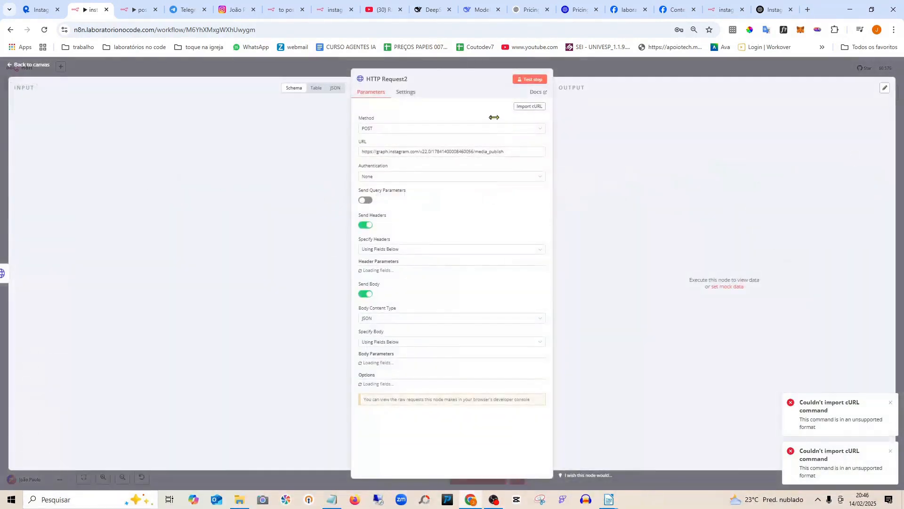
{"action": "left_click_drag", "start_coordinate": [473, 153], "coordinate": [434, 150]}
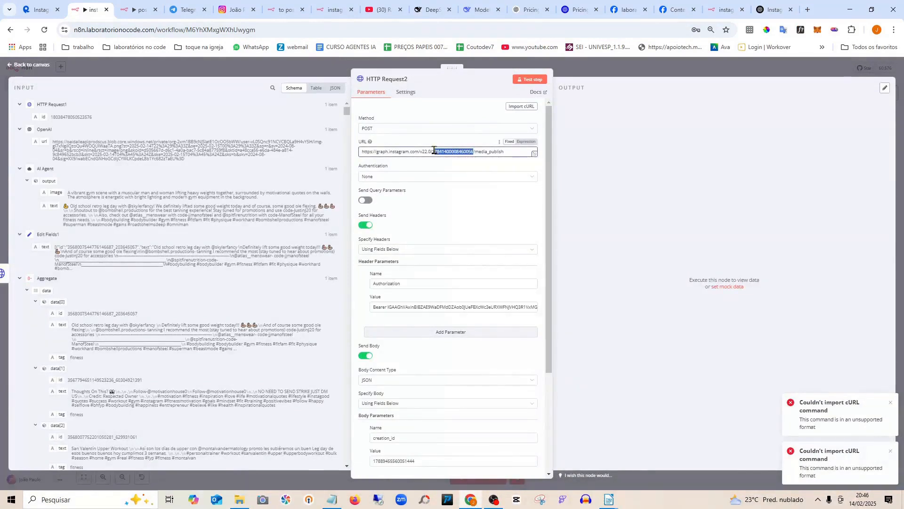
{"action": "key", "text": "ctrl+v"}
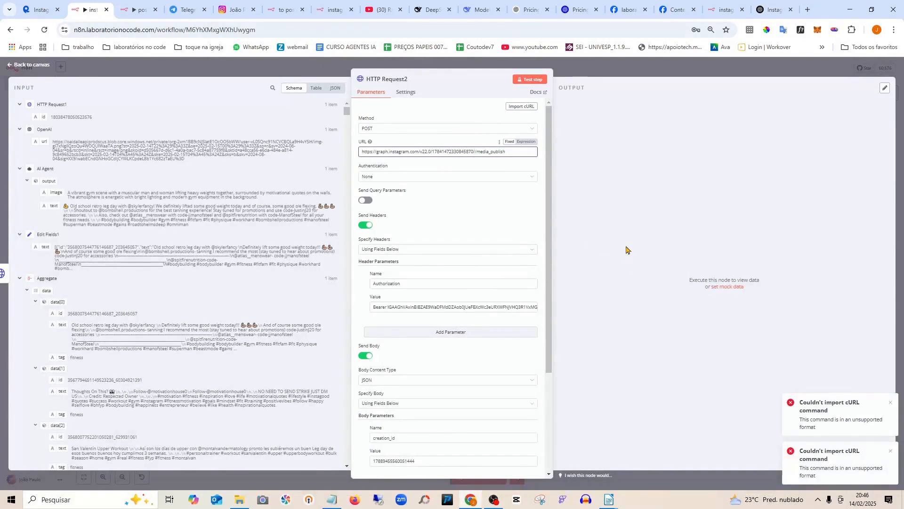
Check HTTP Request2's body parameters against the body parameters of HTTP Request4 in the post instagram v2 workflow
{"action": "scroll", "coordinate": [478, 266], "scroll_direction": "down", "scroll_amount": 2}
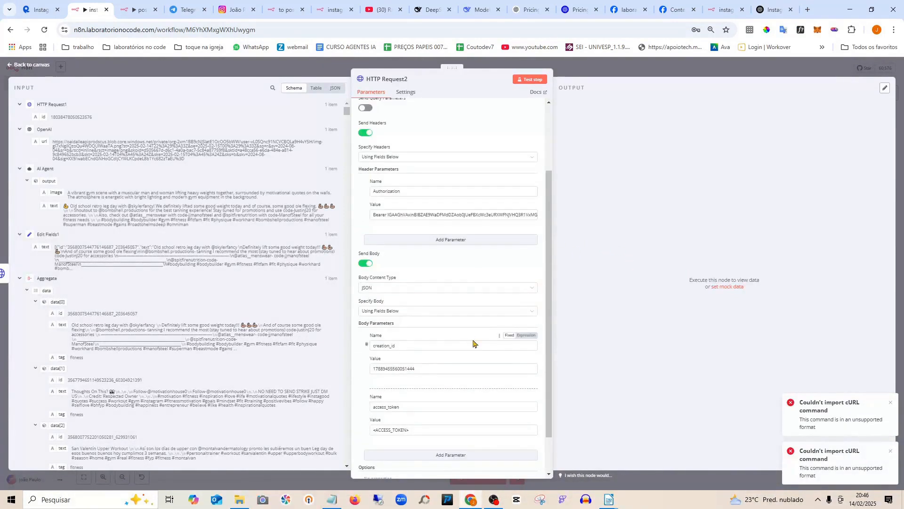
{"action": "scroll", "coordinate": [473, 343], "scroll_direction": "down", "scroll_amount": 1}
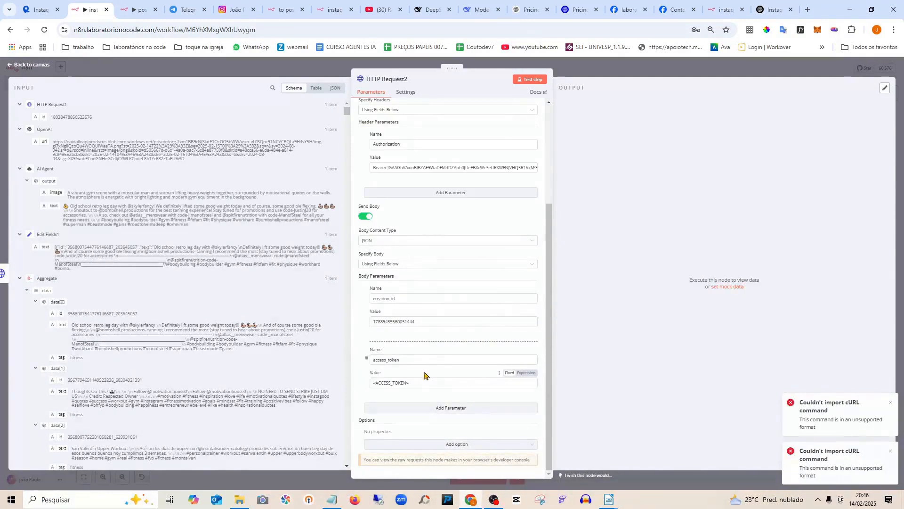
{"action": "left_click", "coordinate": [138, 10]}
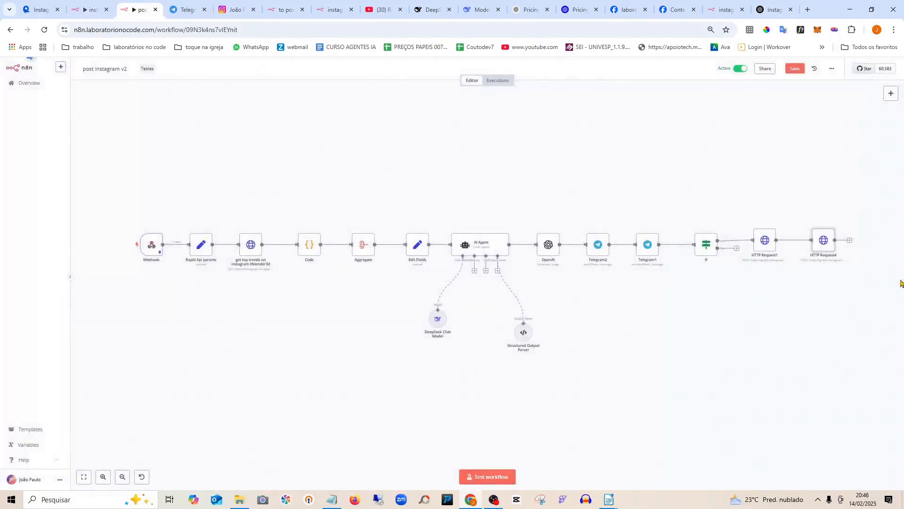
{"action": "double_click", "coordinate": [831, 243]}
{"action": "scroll", "coordinate": [490, 322], "scroll_direction": "down", "scroll_amount": 3}
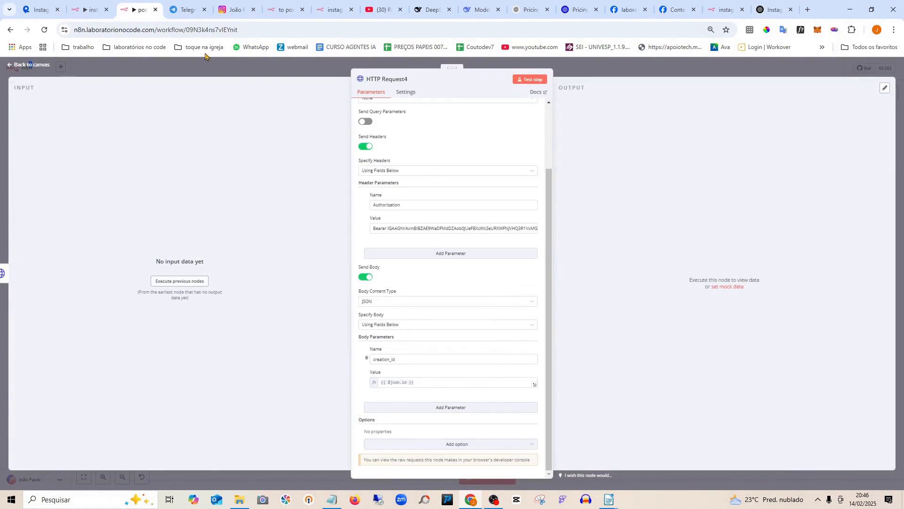
Back in the instagram post workflow, delete the access_token body parameter from HTTP Request2
{"action": "left_click", "coordinate": [90, 9]}
{"action": "key", "text": "Escape"}
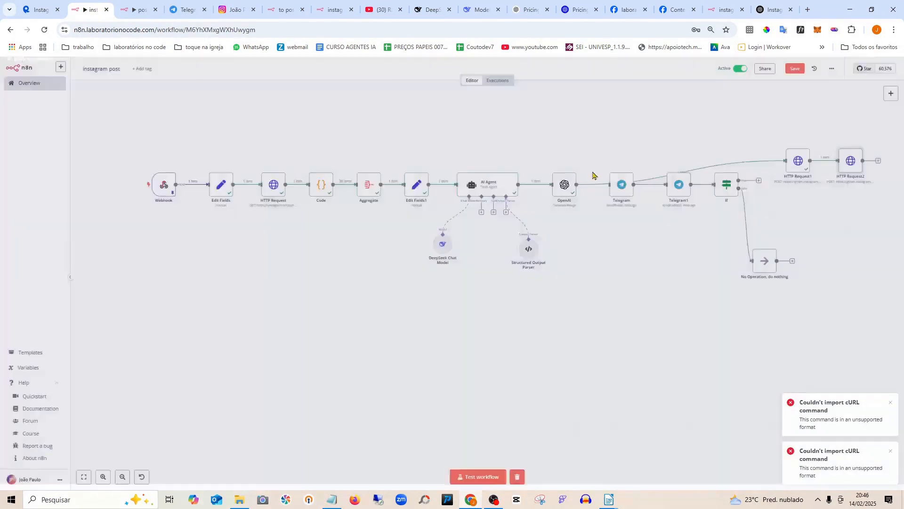
{"action": "double_click", "coordinate": [853, 161]}
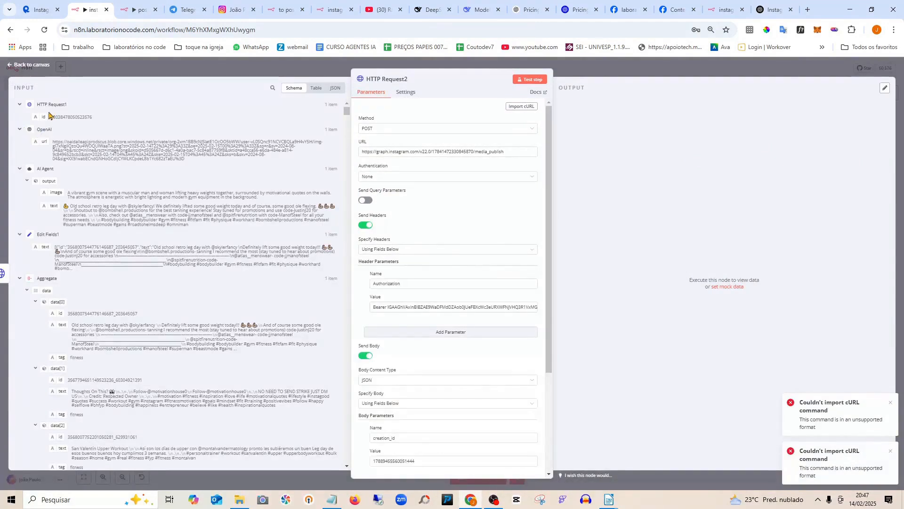
{"action": "scroll", "coordinate": [427, 349], "scroll_direction": "down", "scroll_amount": 3}
{"action": "left_click", "coordinate": [431, 381]}
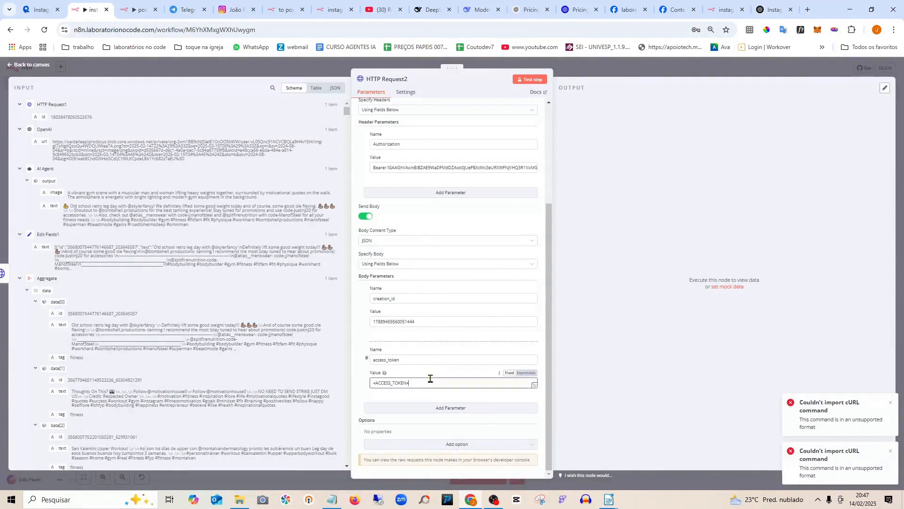
{"action": "left_click", "coordinate": [367, 360]}
Replace HTTP Request2's creation_id value with the id output of HTTP Request1 as {{ $json.id }} and test the node
{"action": "double_click", "coordinate": [444, 386]}
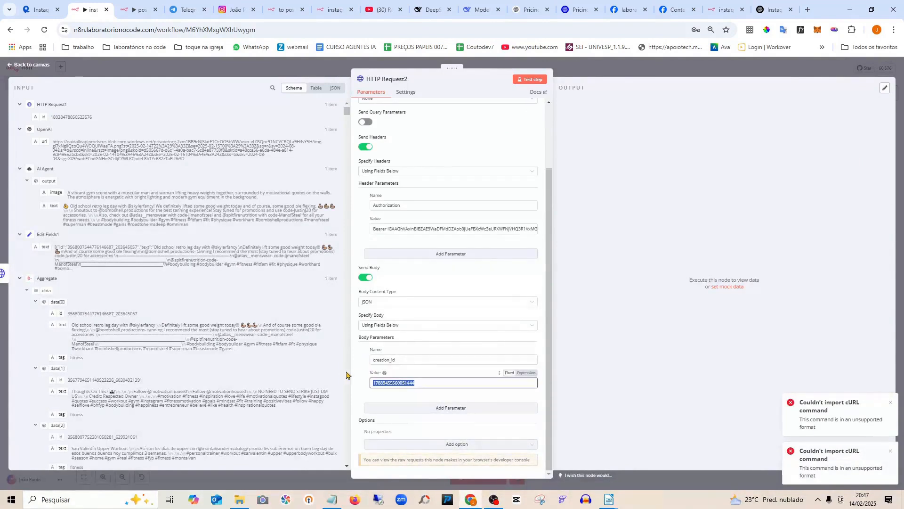
{"action": "key", "text": "BackSpace"}
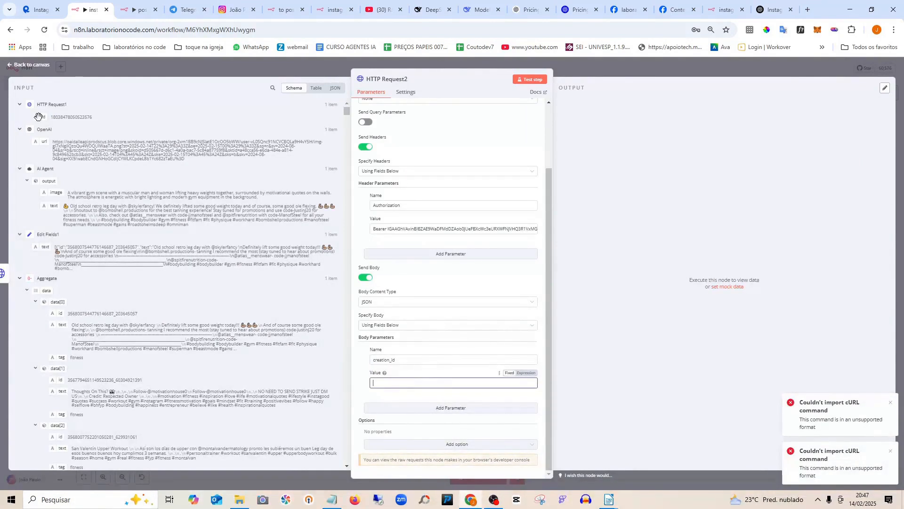
{"action": "left_click_drag", "start_coordinate": [42, 117], "coordinate": [401, 383]}
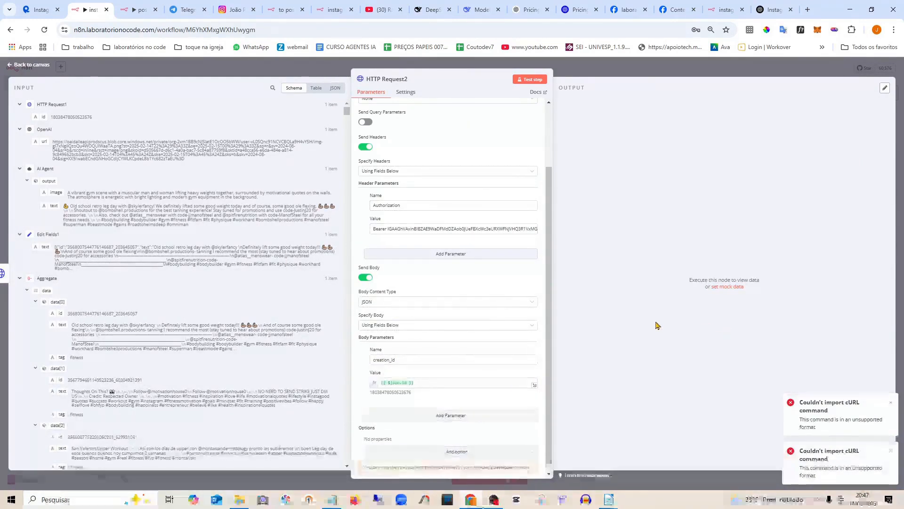
{"action": "left_click", "coordinate": [533, 83]}
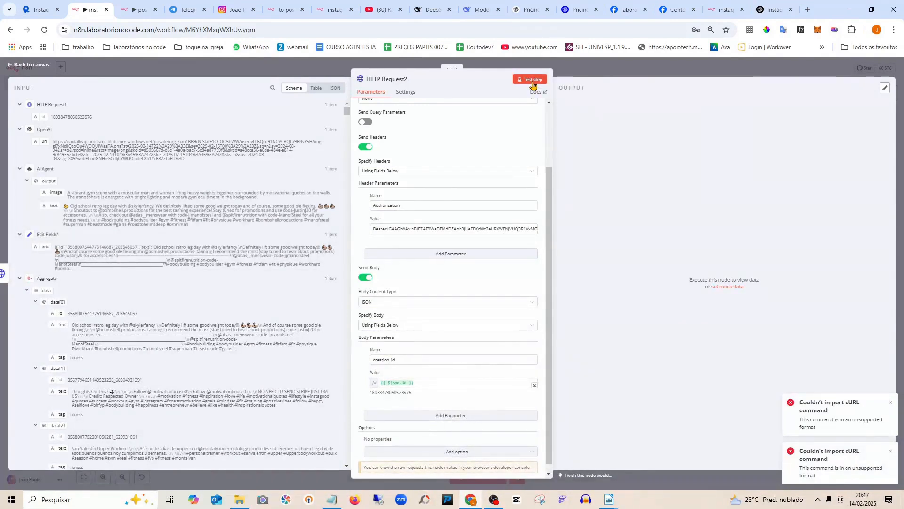
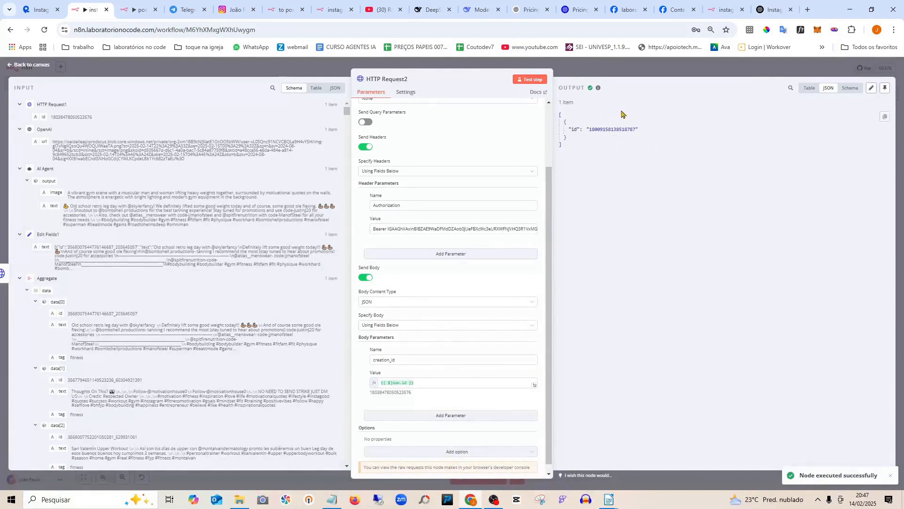
Reload the laboratorionocode7 Instagram profile, inspect its newest post, and close the post
{"action": "left_click", "coordinate": [223, 10]}
{"action": "left_click", "coordinate": [291, 26]}
{"action": "key", "text": "Return"}
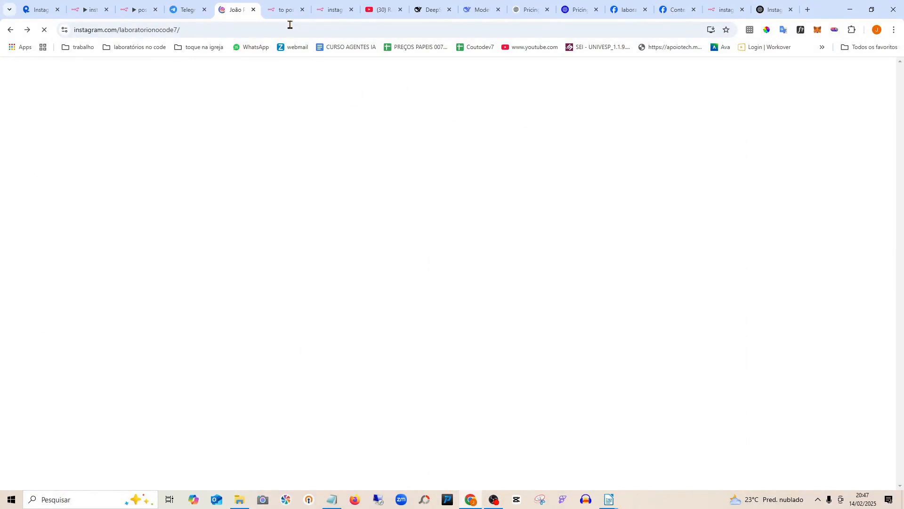
{"action": "scroll", "coordinate": [532, 215], "scroll_direction": "down", "scroll_amount": 5}
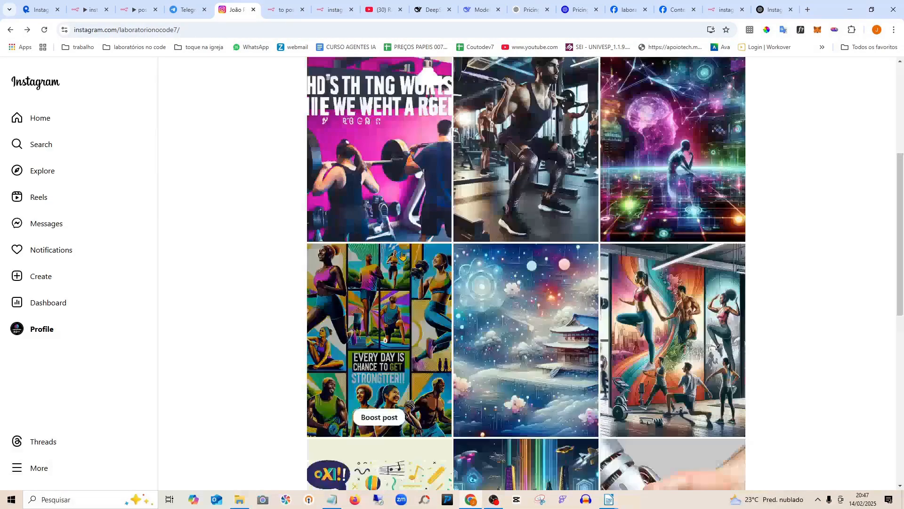
{"action": "scroll", "coordinate": [378, 168], "scroll_direction": "up", "scroll_amount": 1}
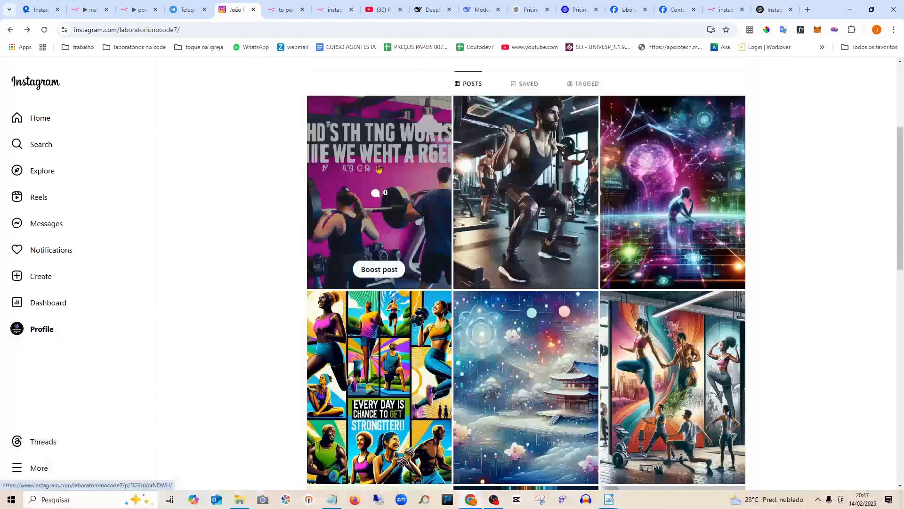
{"action": "left_click", "coordinate": [380, 164]}
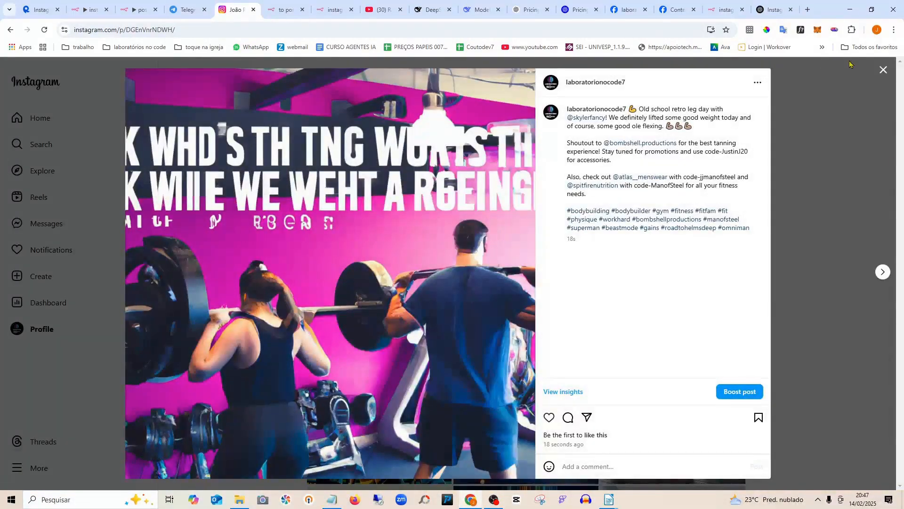
{"action": "left_click", "coordinate": [883, 70]}
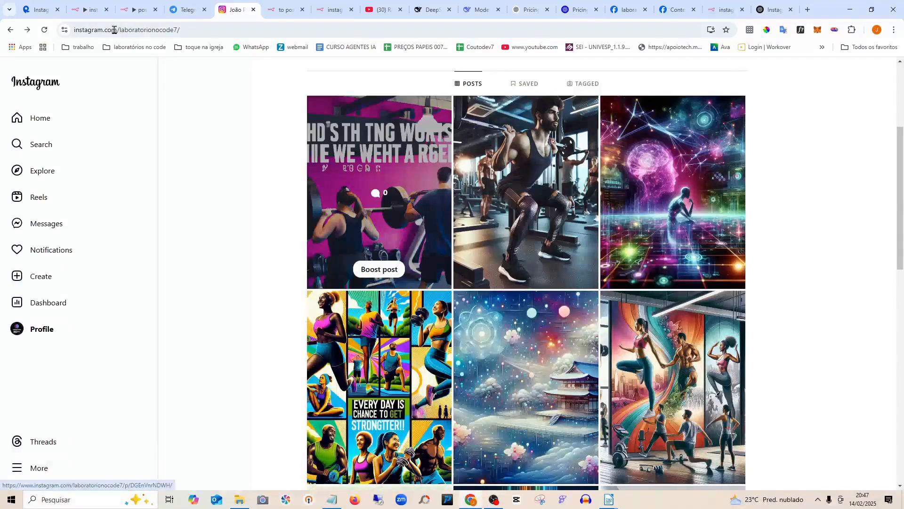
Return to the instagram post workflow's canvas and delete the connection running from OpenAI to HTTP Request1
{"action": "left_click", "coordinate": [137, 10]}
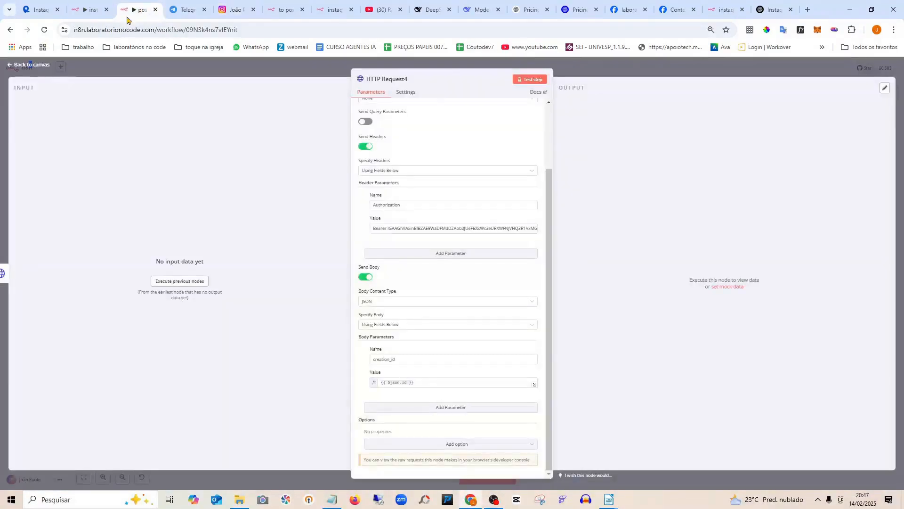
{"action": "left_click", "coordinate": [40, 64]}
{"action": "left_click", "coordinate": [79, 11]}
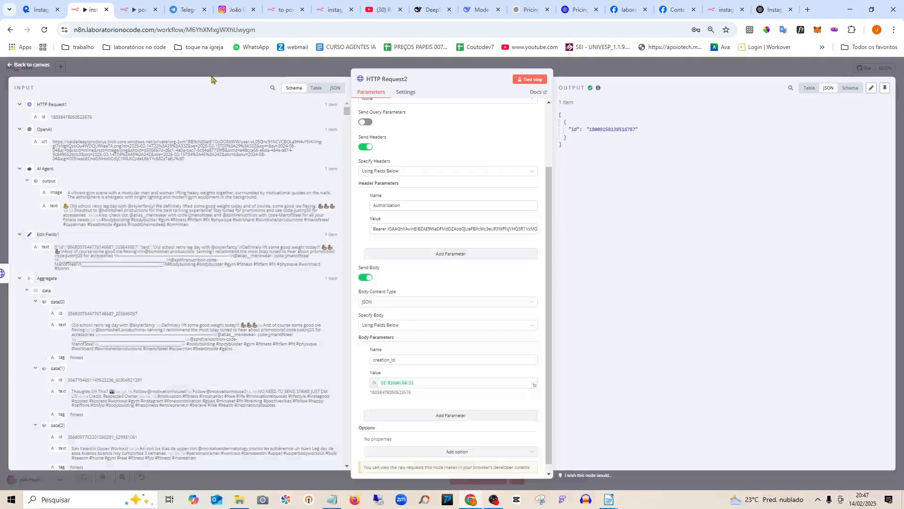
{"action": "left_click", "coordinate": [869, 217]}
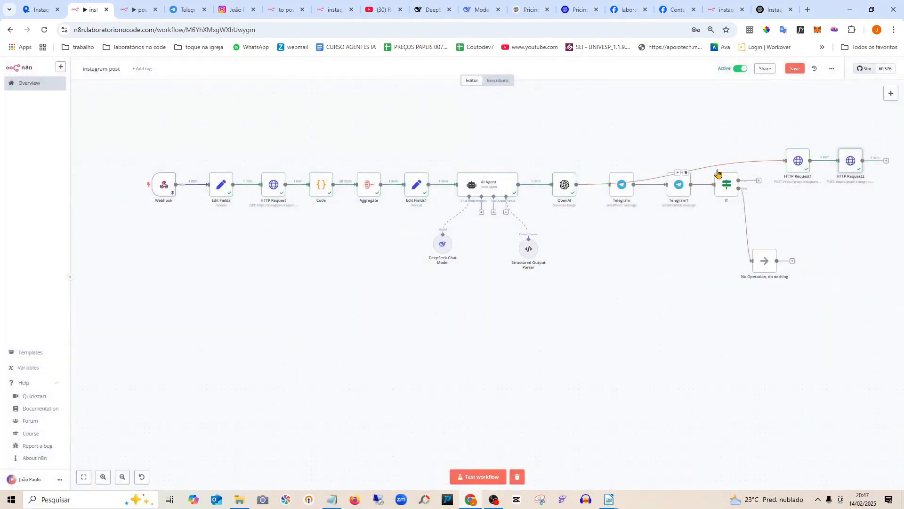
{"action": "left_click", "coordinate": [686, 174]}
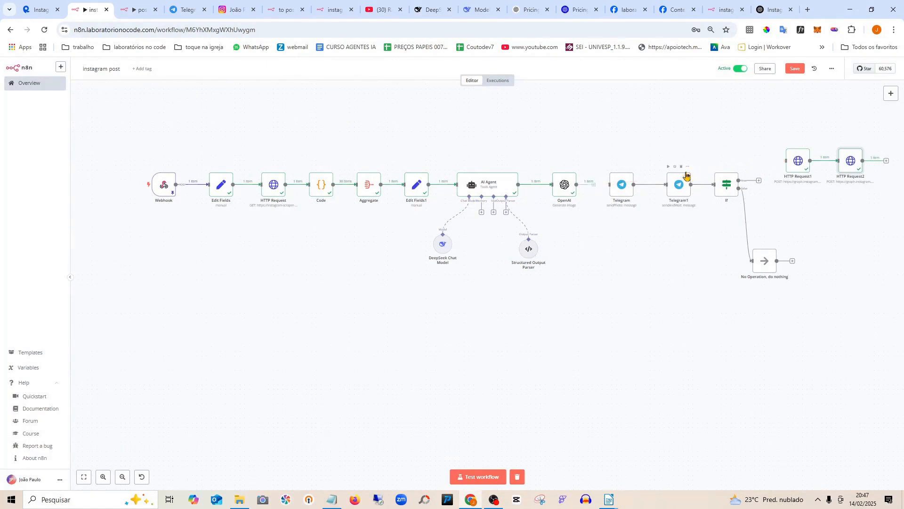
Connect the If node's true output to HTTP Request1 and OpenAI to Telegram, shift HTTP Request2 slightly away, and save the workflow
{"action": "left_click_drag", "start_coordinate": [760, 183], "coordinate": [785, 163]}
{"action": "left_click", "coordinate": [601, 185]}
{"action": "left_click_drag", "start_coordinate": [610, 184], "coordinate": [611, 185]}
{"action": "left_click", "coordinate": [797, 70]}
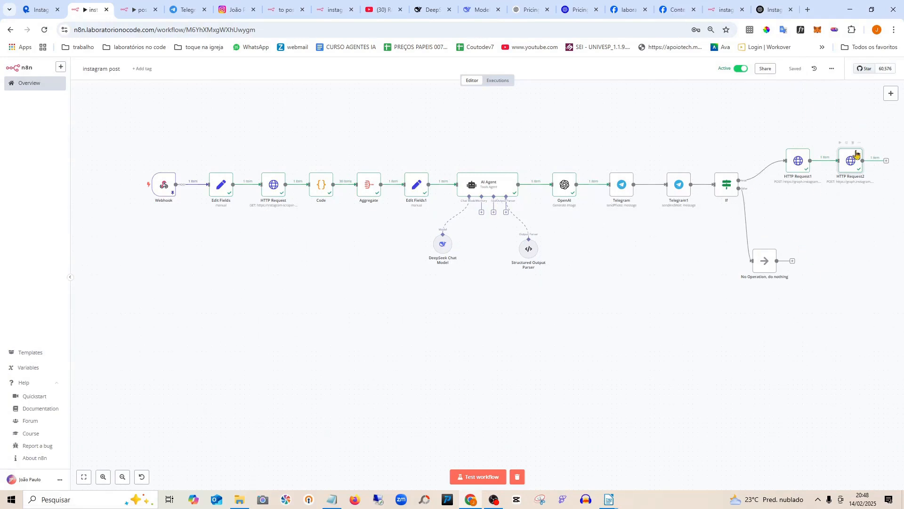
{"action": "left_click_drag", "start_coordinate": [861, 156], "coordinate": [866, 156]}
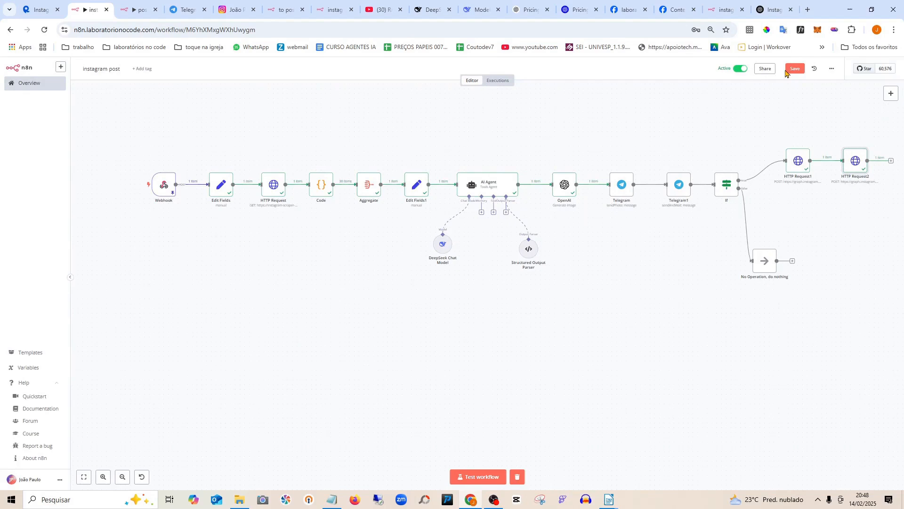
{"action": "left_click", "coordinate": [793, 69]}
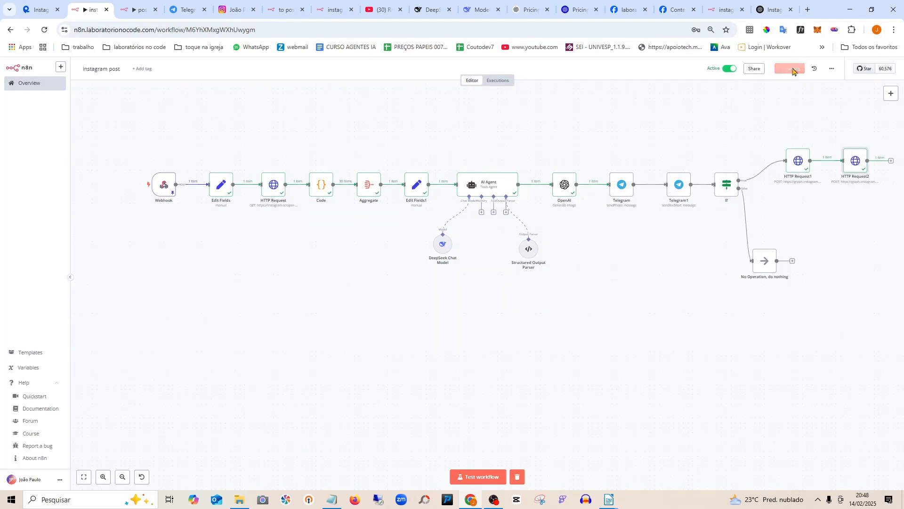
Reload the instagram form page and begin the hastag entry with "fi"
{"action": "left_click", "coordinate": [716, 10]}
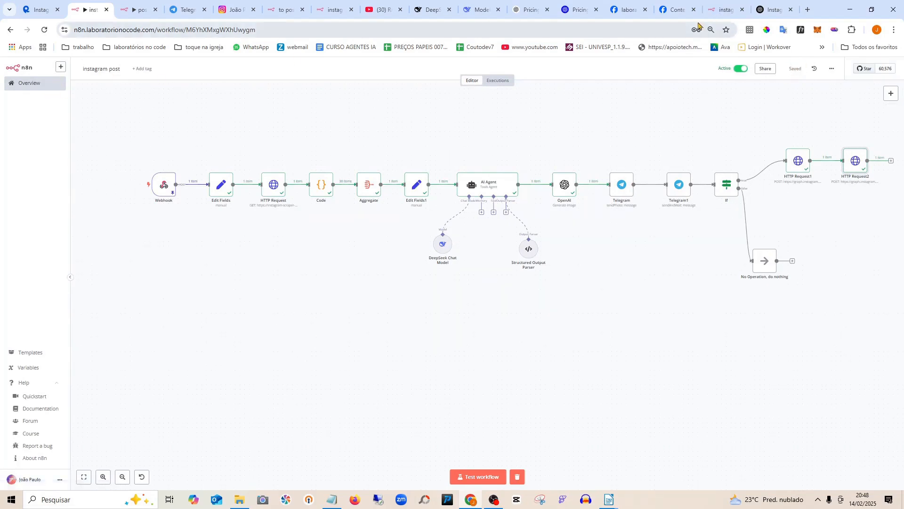
{"action": "left_click", "coordinate": [256, 29]}
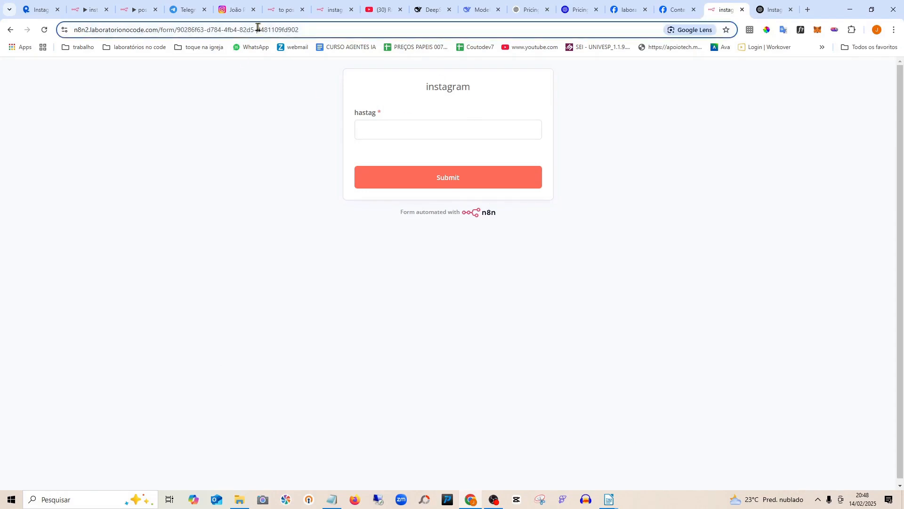
{"action": "key", "text": "Return"}
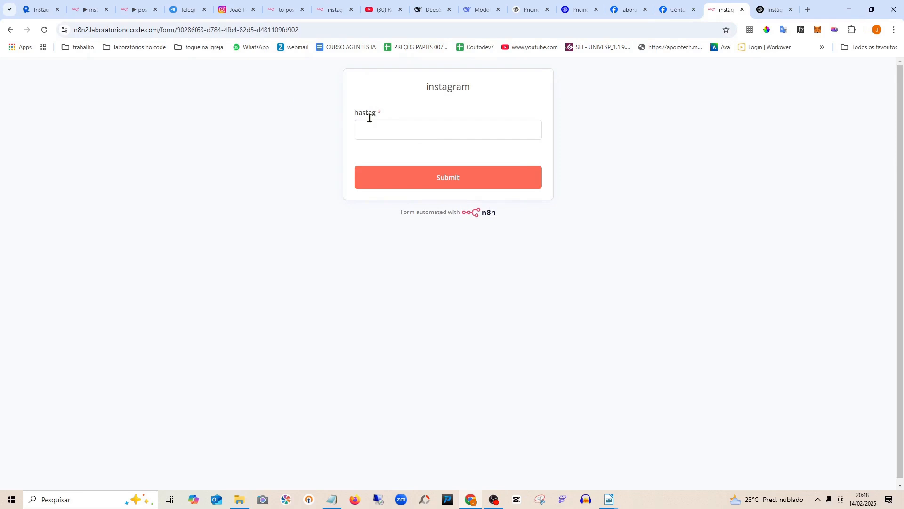
{"action": "left_click", "coordinate": [426, 132]}
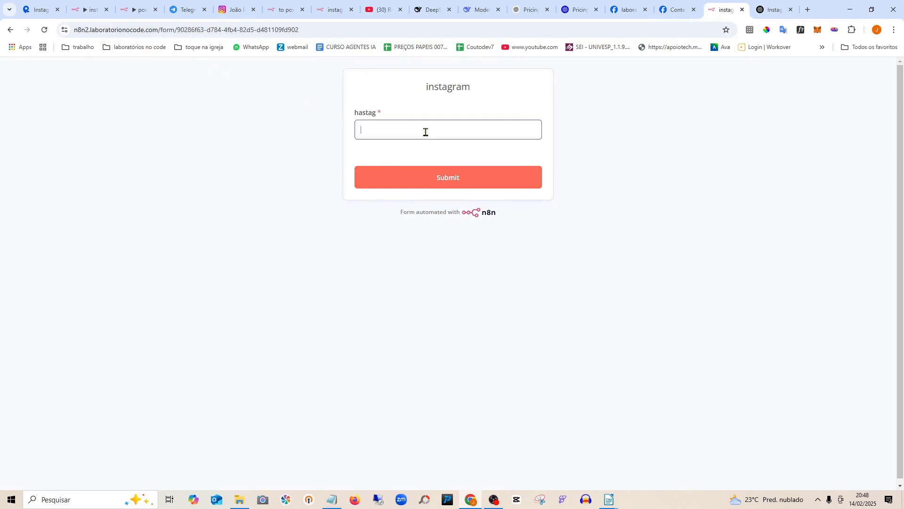
{"action": "type", "text": "fi"}
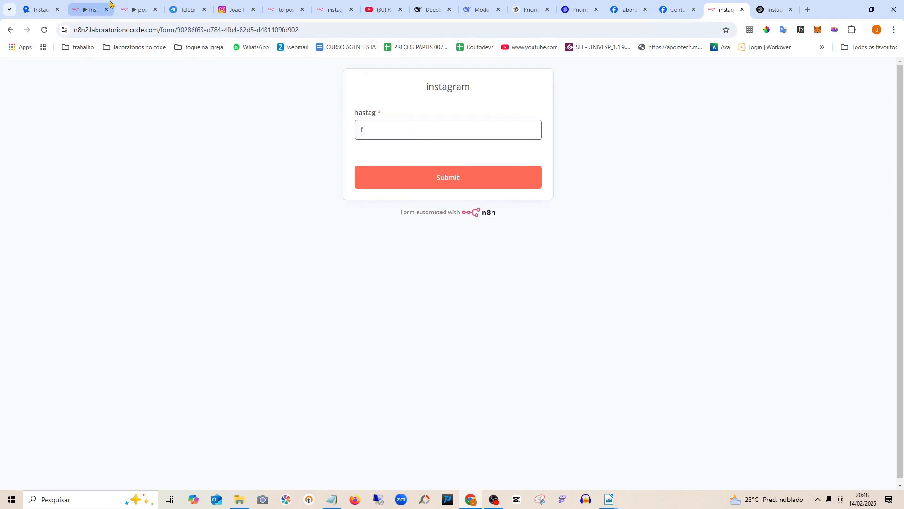
Set the OpenAI node's image model to DALL-E-3 in the instagram post workflow and save it
{"action": "left_click", "coordinate": [85, 5]}
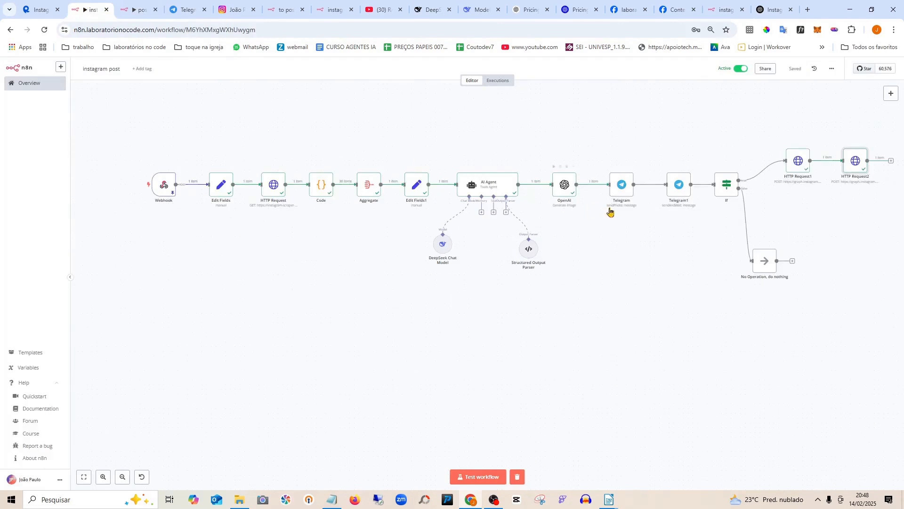
{"action": "double_click", "coordinate": [564, 185]}
{"action": "left_click", "coordinate": [398, 187]}
{"action": "left_click", "coordinate": [384, 218]}
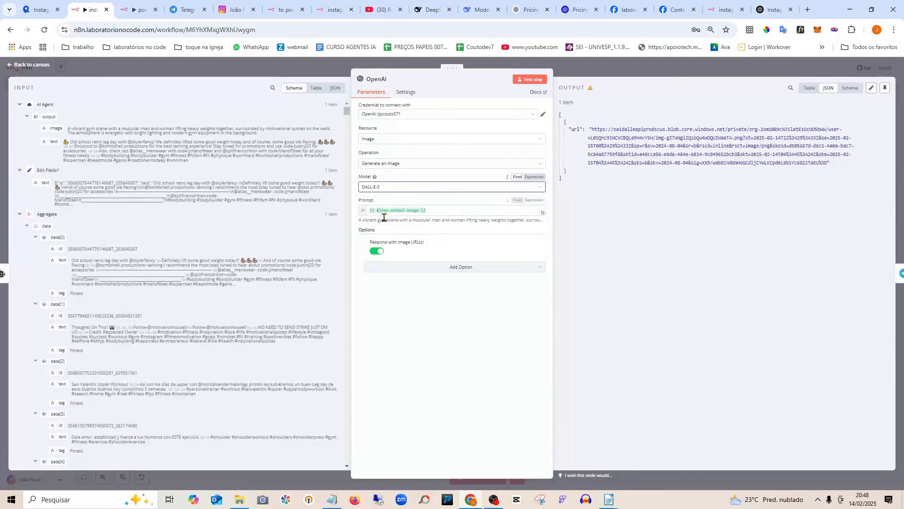
{"action": "left_click", "coordinate": [31, 65]}
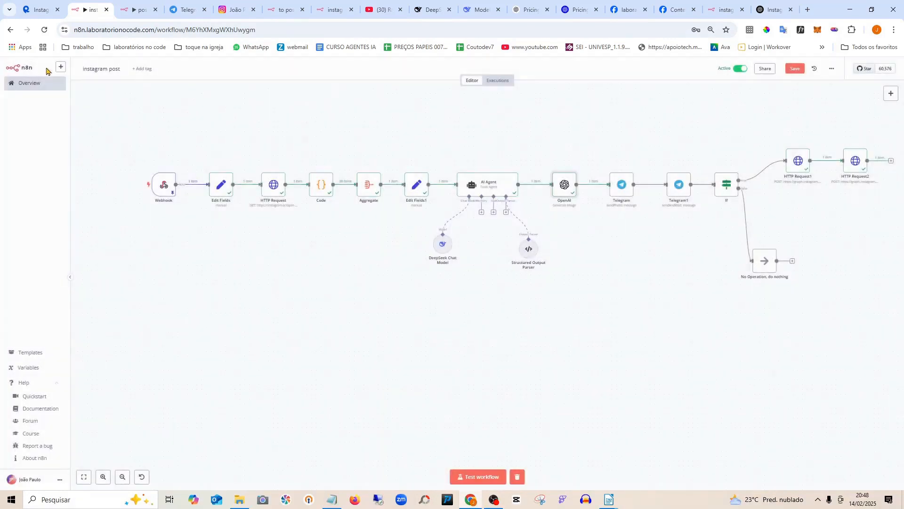
{"action": "left_click", "coordinate": [796, 69]}
Submit the instagram form with the hashtag "fitness" and go back to the blank form
{"action": "left_click", "coordinate": [726, 9]}
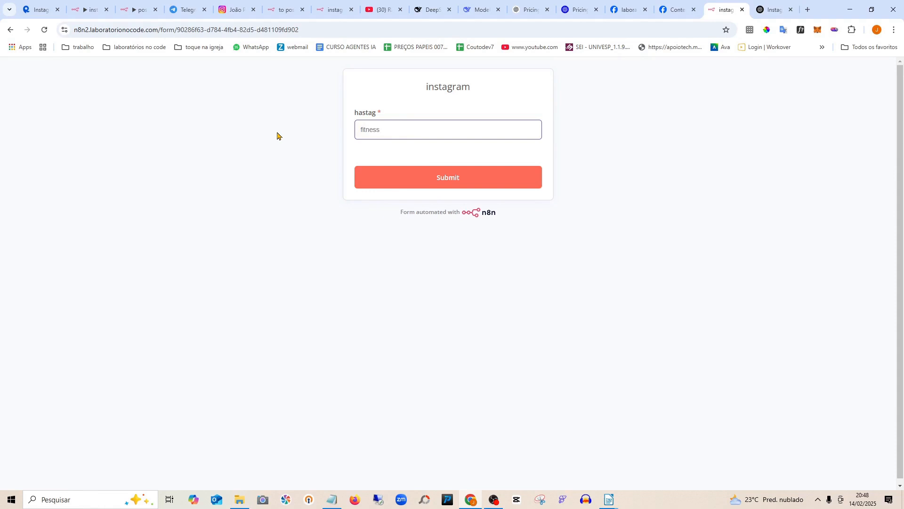
{"action": "left_click", "coordinate": [455, 188]}
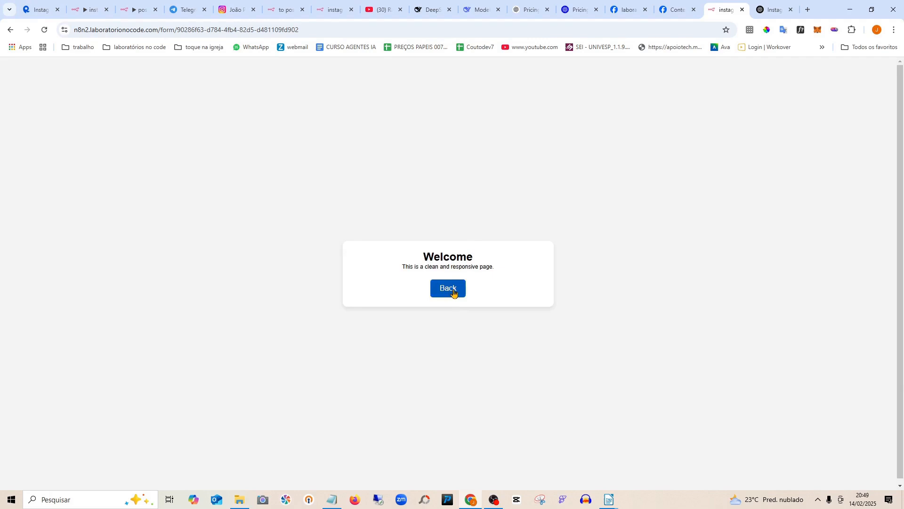
{"action": "left_click", "coordinate": [453, 290]}
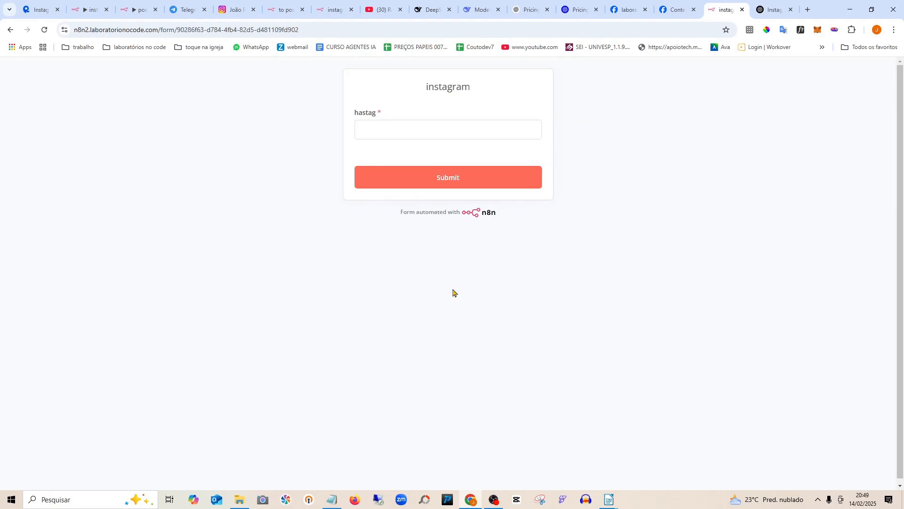
Check the progress of the 20:49:00 run in the instagram post workflow's executions
{"action": "left_click", "coordinate": [89, 9]}
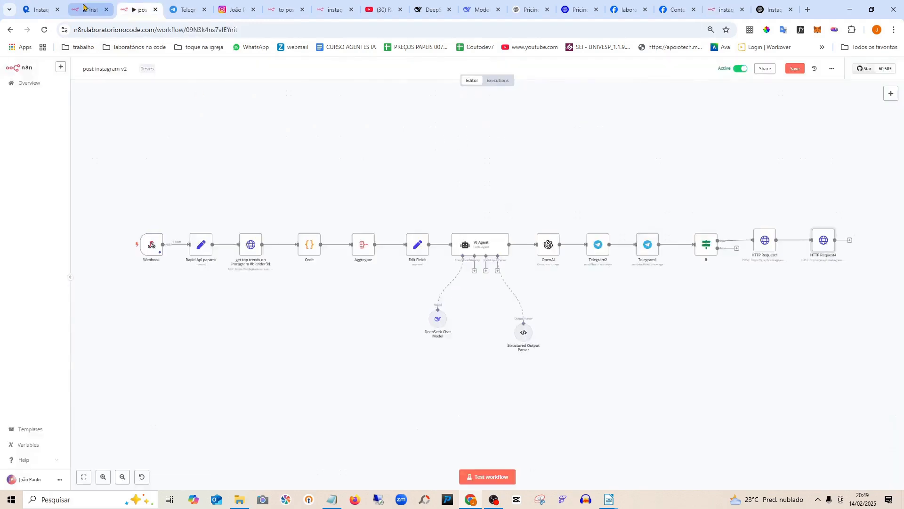
{"action": "left_click", "coordinate": [501, 81]}
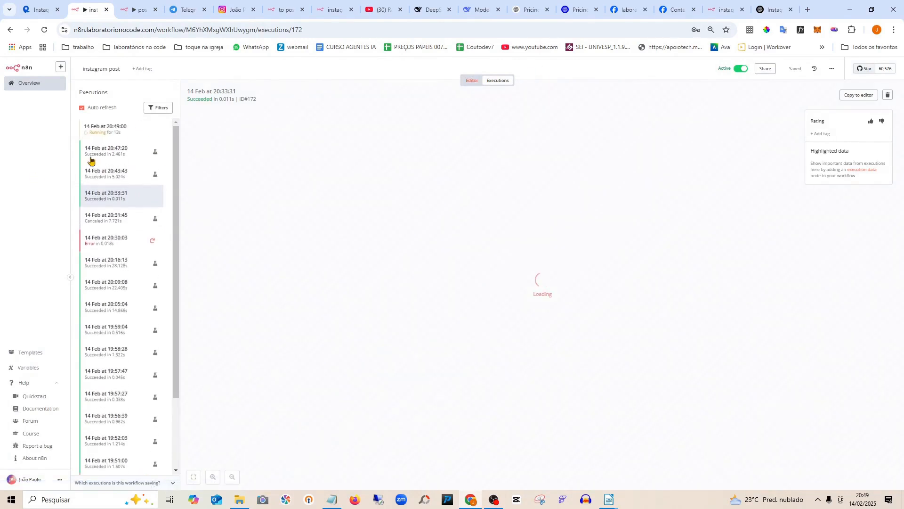
{"action": "left_click", "coordinate": [115, 129]}
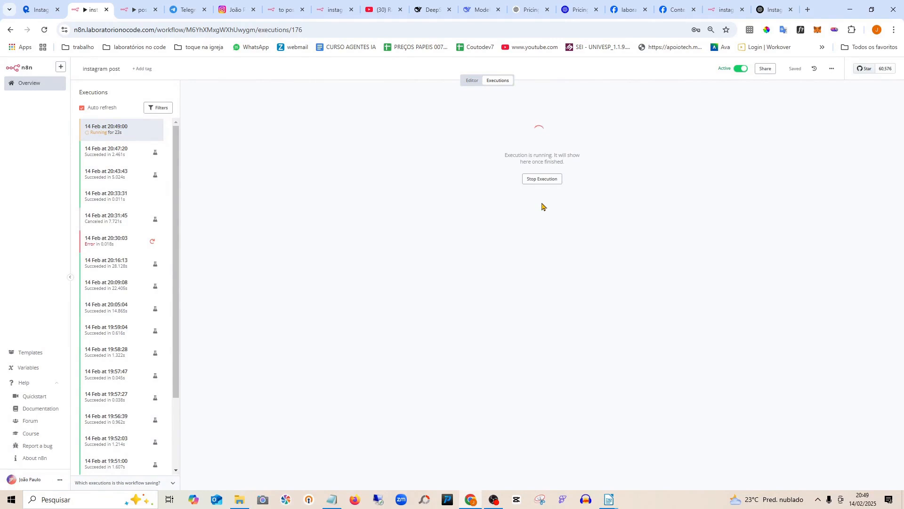
{"action": "key", "text": "ctrl+Tab"}
{"action": "key", "text": "ctrl+Tab"}
{"action": "key", "text": "ctrl+Tab"}
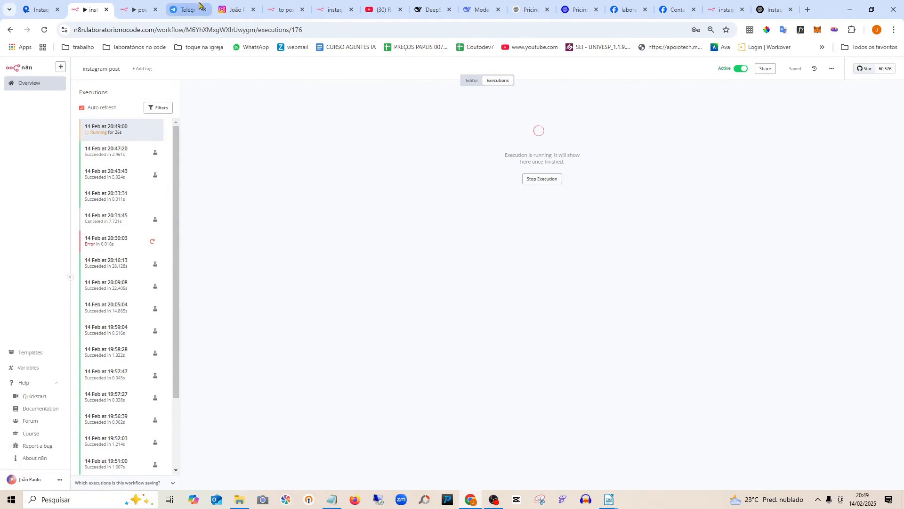
Look over the latest posts on the Instagram profile and check the 20:49:00 run in the instagram post workflow's executions
{"action": "scroll", "coordinate": [407, 207], "scroll_direction": "up", "scroll_amount": 1}
{"action": "scroll", "coordinate": [404, 205], "scroll_direction": "up", "scroll_amount": 2}
{"action": "scroll", "coordinate": [404, 206], "scroll_direction": "down", "scroll_amount": 2}
{"action": "scroll", "coordinate": [404, 205], "scroll_direction": "down", "scroll_amount": 1}
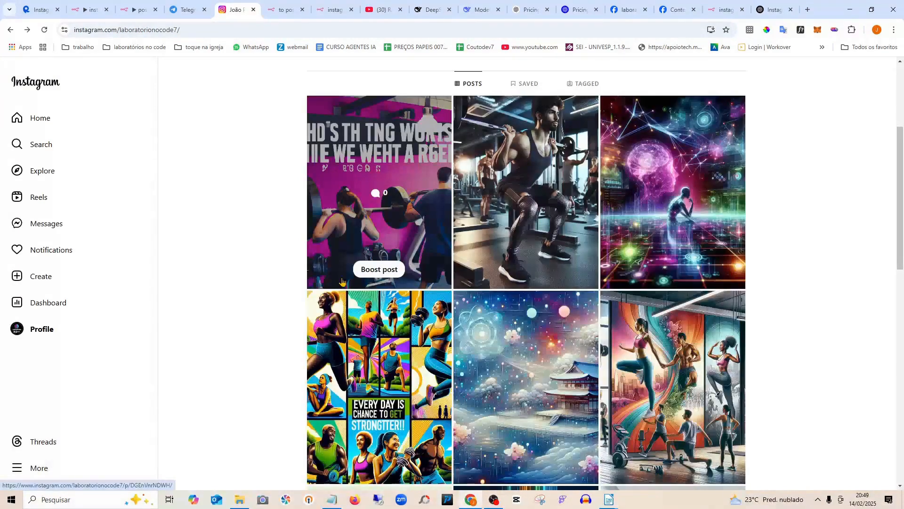
{"action": "left_click", "coordinate": [118, 6]}
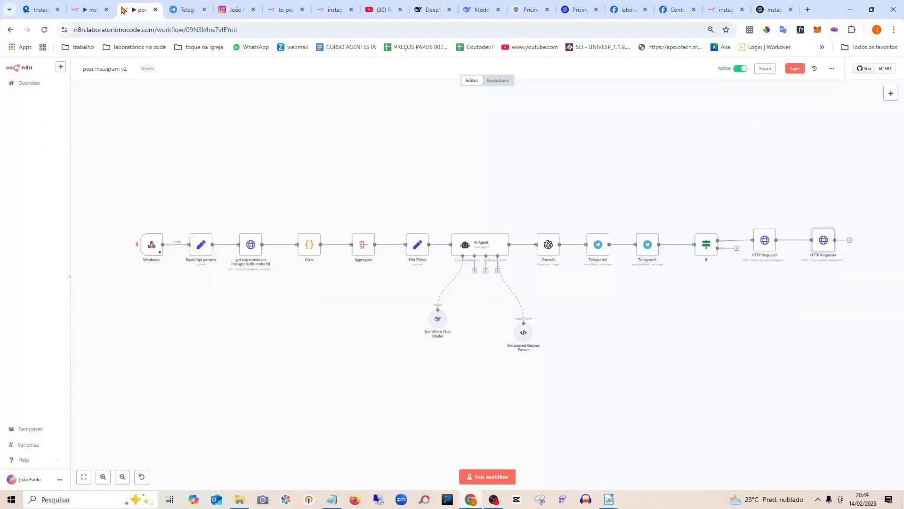
{"action": "left_click", "coordinate": [87, 8]}
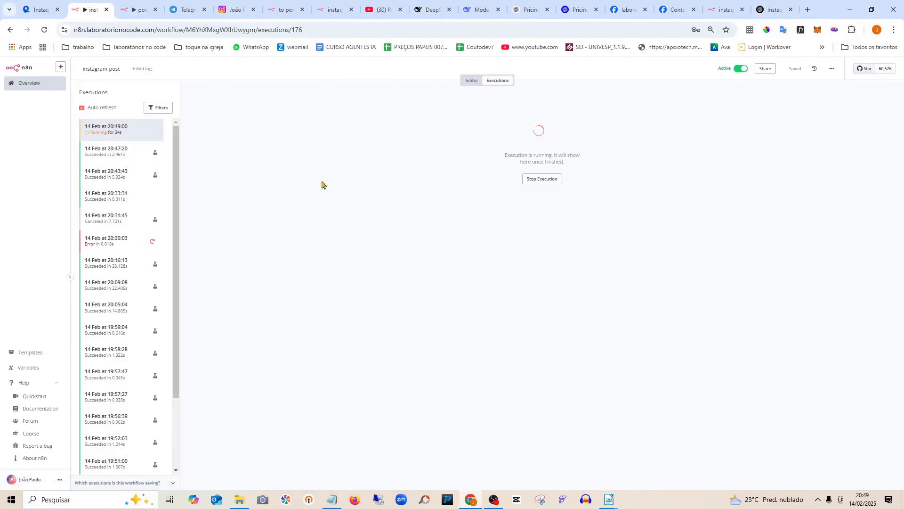
{"action": "left_click", "coordinate": [113, 156]}
{"action": "left_click", "coordinate": [115, 126]}
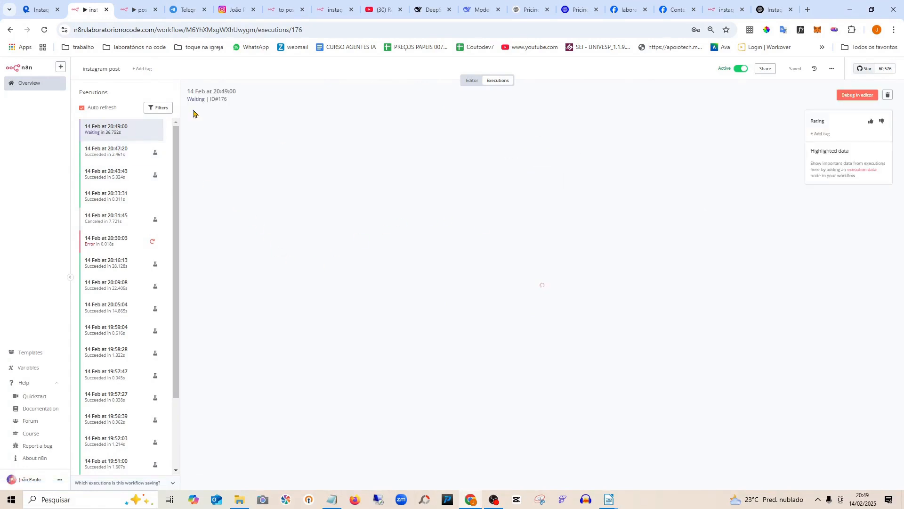
Review the image and caption of the new deadlift post in the laboratorynocode777 Telegram chat and check the Instagram profile
{"action": "left_click", "coordinate": [191, 9]}
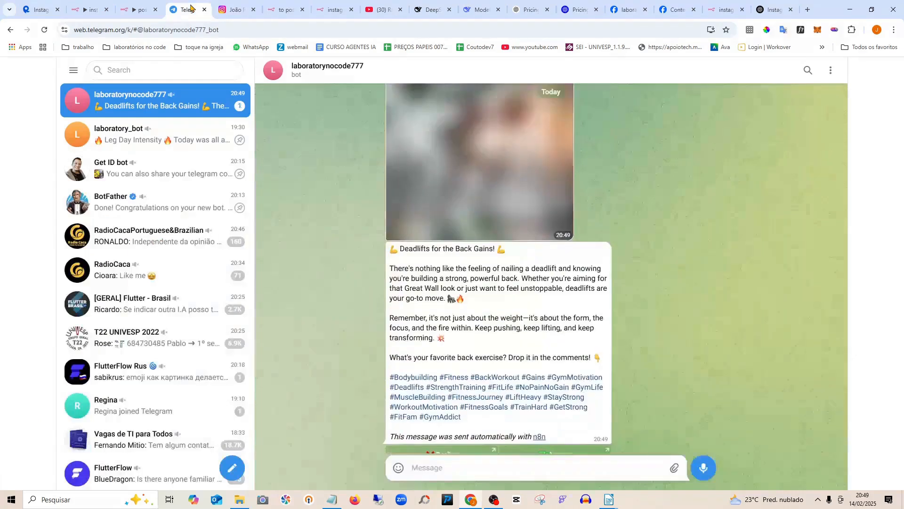
{"action": "scroll", "coordinate": [501, 265], "scroll_direction": "up", "scroll_amount": 3}
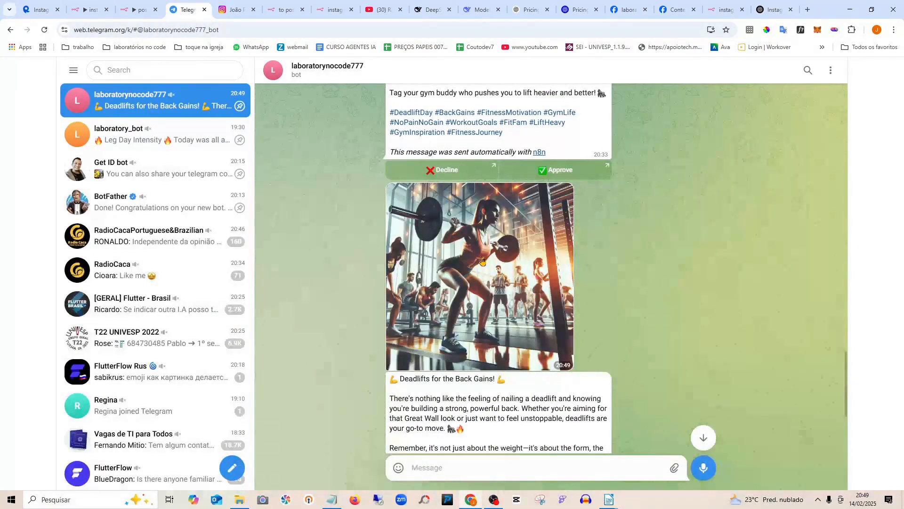
{"action": "scroll", "coordinate": [532, 264], "scroll_direction": "down", "scroll_amount": 2}
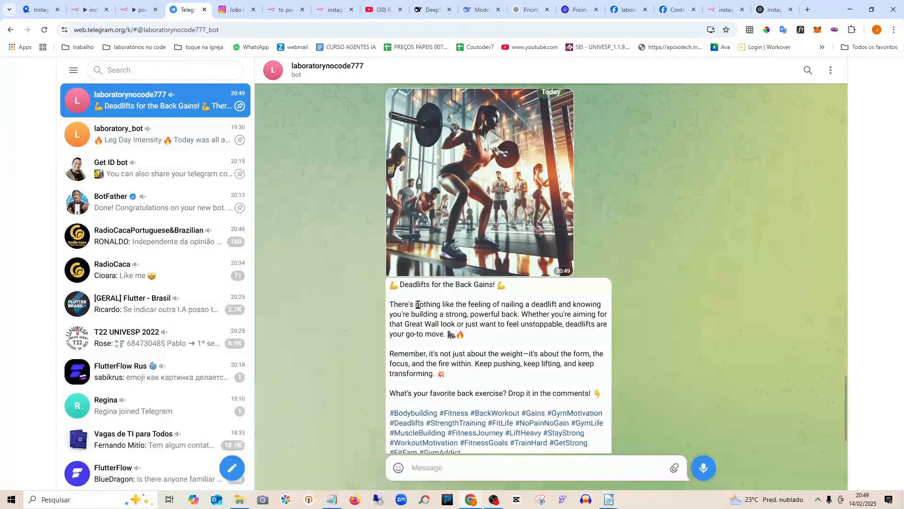
{"action": "scroll", "coordinate": [399, 285], "scroll_direction": "down", "scroll_amount": 1}
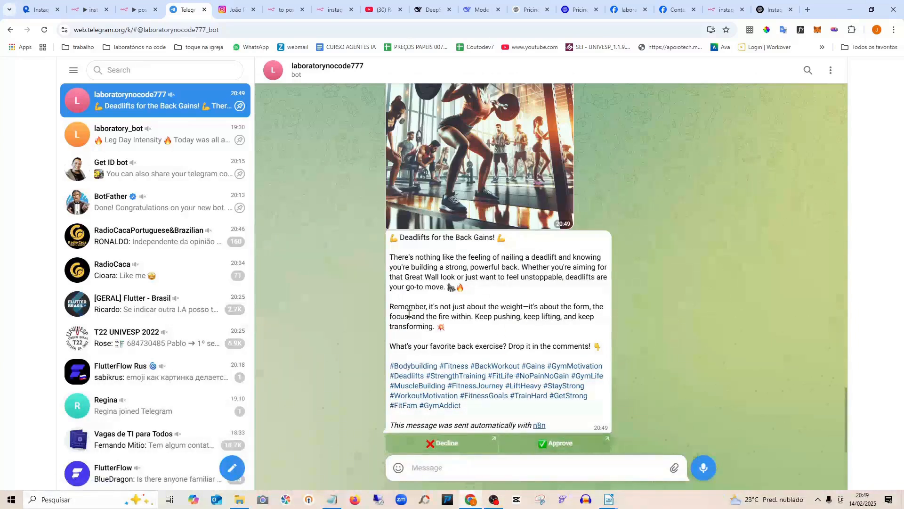
{"action": "left_click", "coordinate": [230, 11]}
{"action": "left_click", "coordinate": [188, 7]}
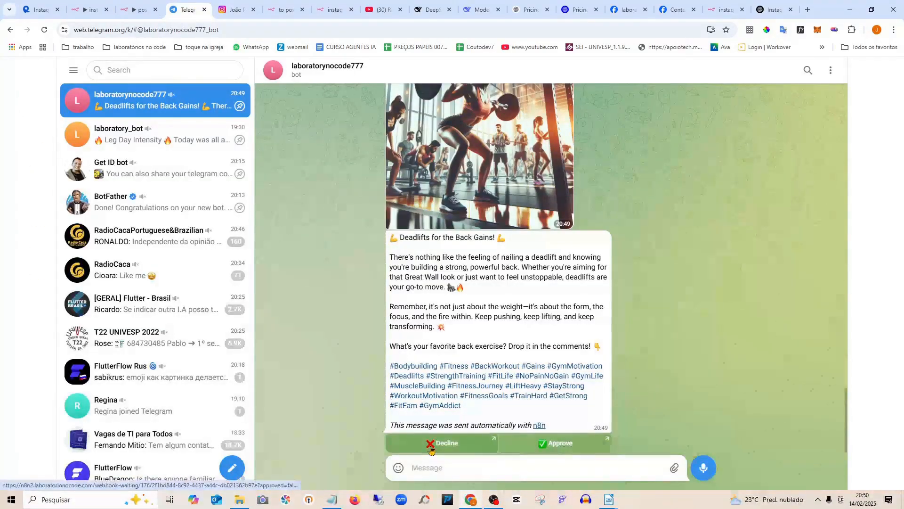
Approve the "Deadlifts for the Back Gains!" post in the Telegram chat and open its approval link
{"action": "scroll", "coordinate": [511, 287], "scroll_direction": "up", "scroll_amount": 1}
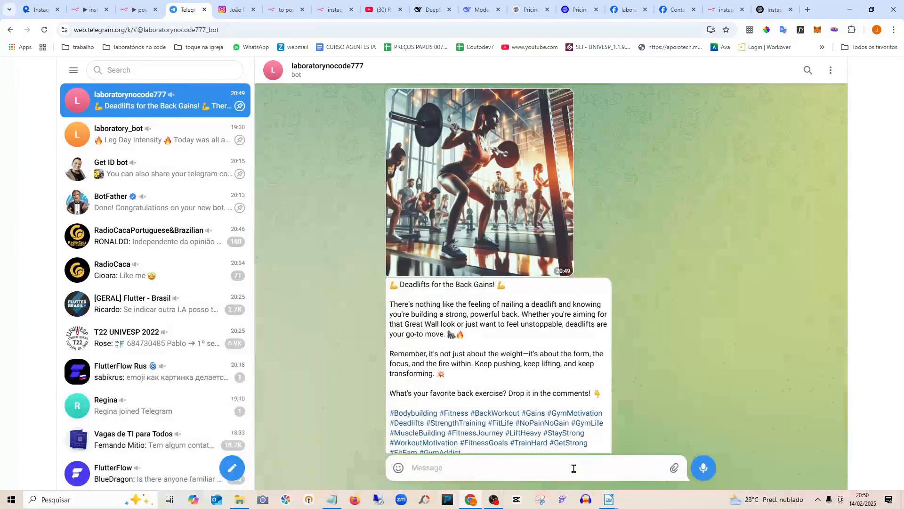
{"action": "scroll", "coordinate": [570, 459], "scroll_direction": "down", "scroll_amount": 1}
{"action": "left_click", "coordinate": [559, 443]}
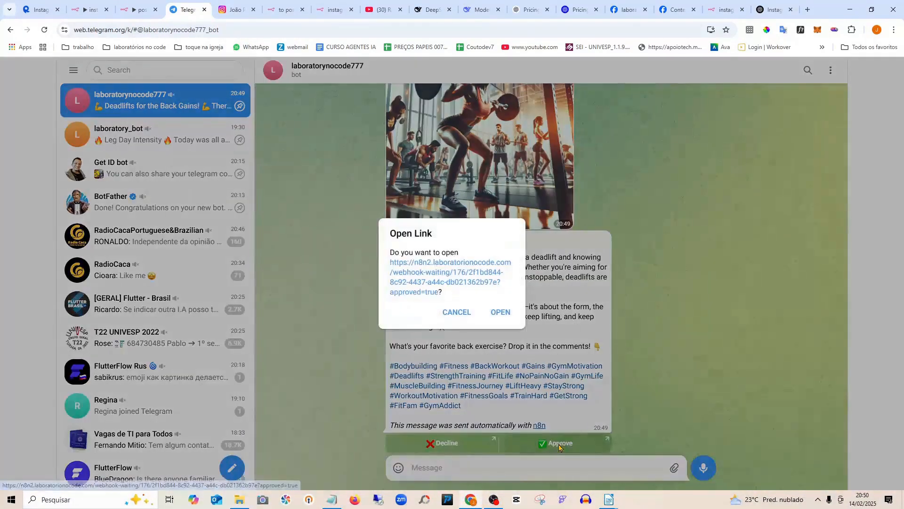
{"action": "left_click", "coordinate": [495, 313]}
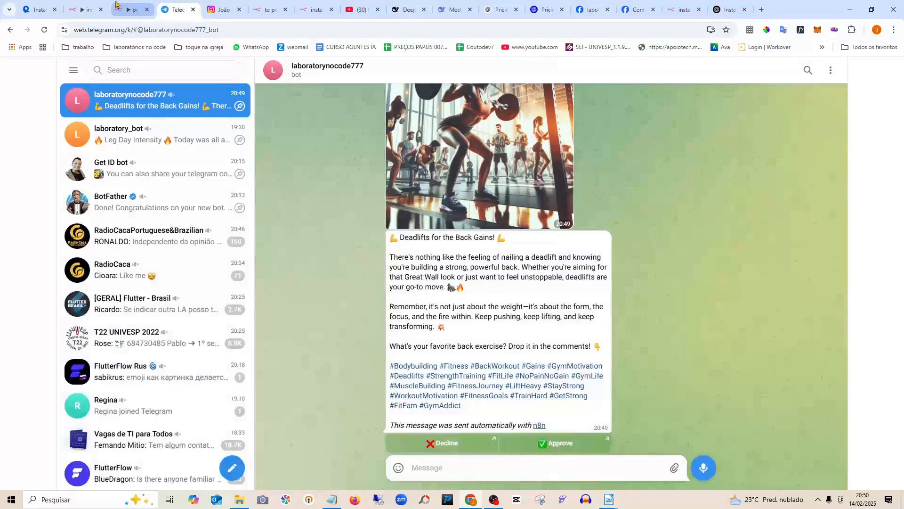
Check Instagram, inspect the HTTP Request1 error and body parameters in the 20:50:14 execution, and return to the workflow editor
{"action": "left_click", "coordinate": [239, 10]}
{"action": "left_click", "coordinate": [75, 5]}
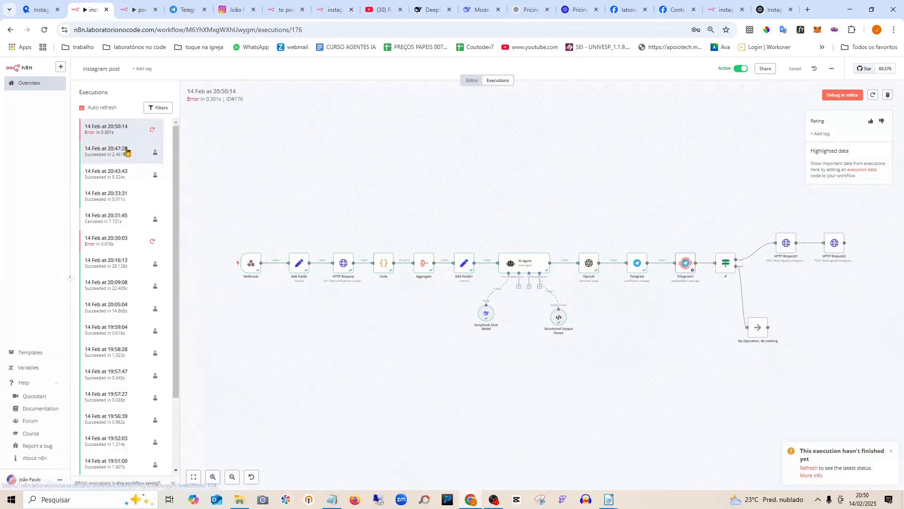
{"action": "left_click", "coordinate": [114, 128]}
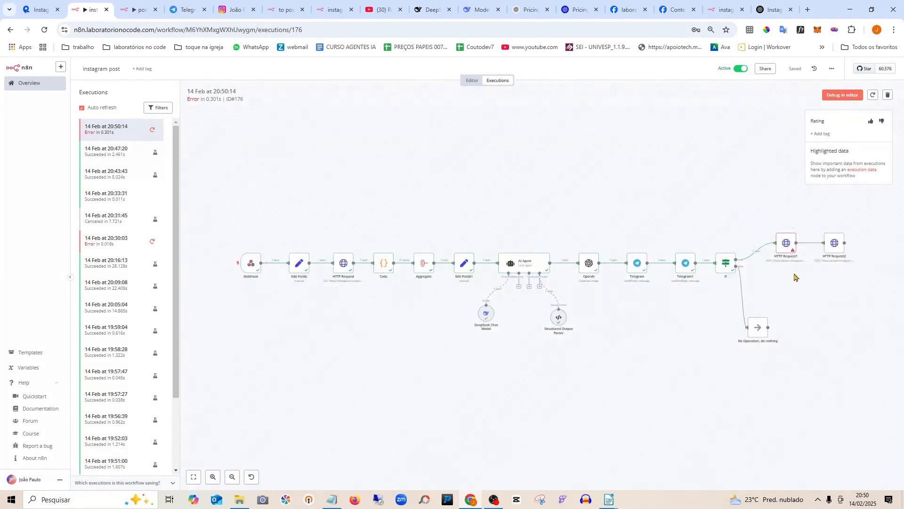
{"action": "double_click", "coordinate": [788, 248]}
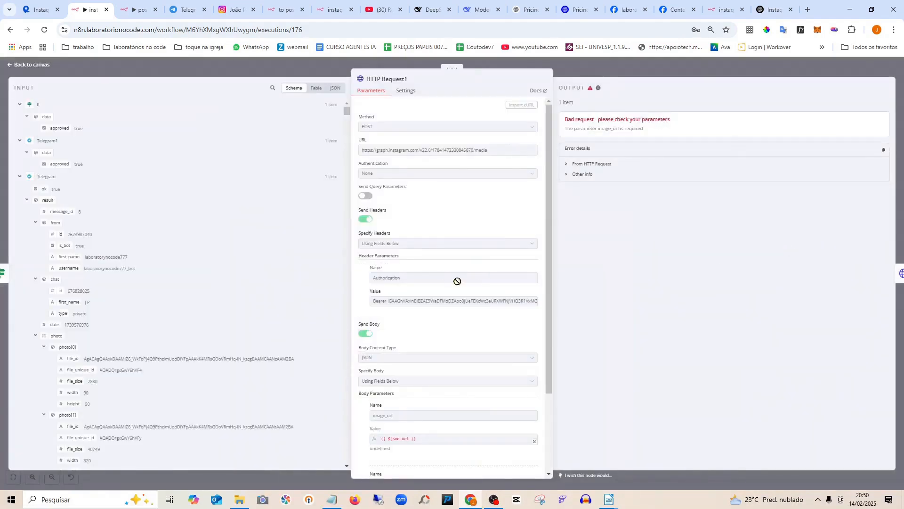
{"action": "scroll", "coordinate": [462, 299], "scroll_direction": "down", "scroll_amount": 2}
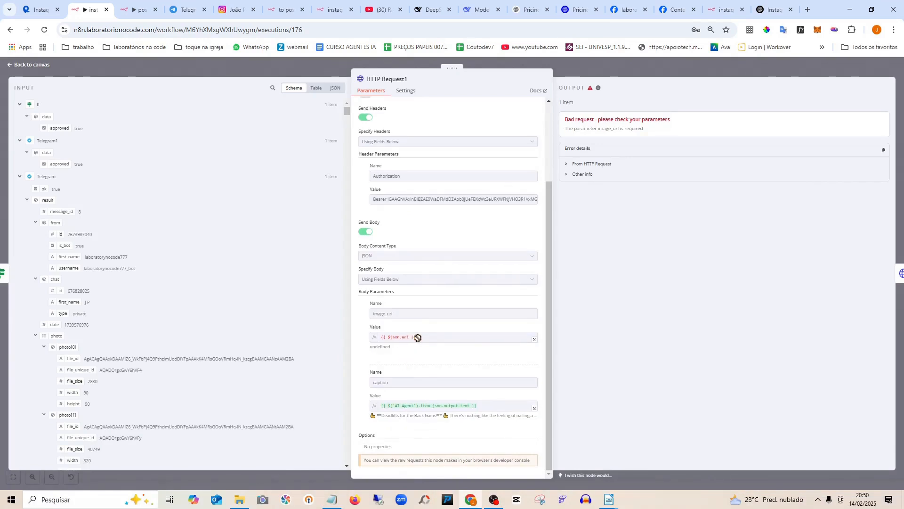
{"action": "left_click", "coordinate": [24, 66]}
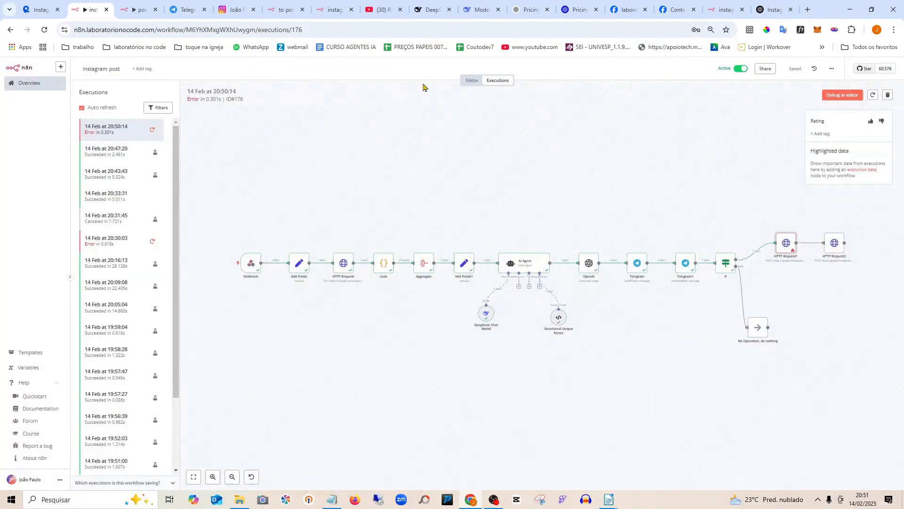
{"action": "left_click", "coordinate": [472, 81]}
Try to reference an earlier node in the image_url value of the HTTP Request1 node
{"action": "left_click", "coordinate": [802, 165]}
{"action": "double_click", "coordinate": [802, 165]}
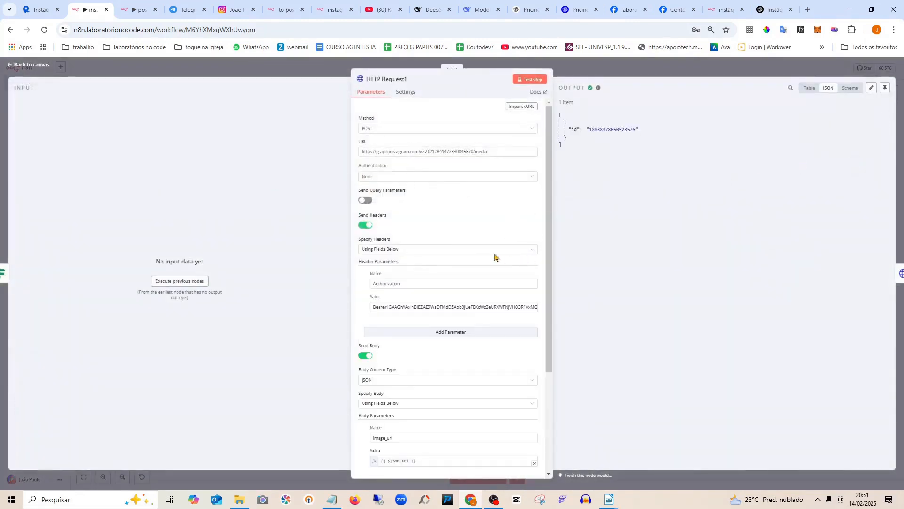
{"action": "scroll", "coordinate": [438, 225], "scroll_direction": "down", "scroll_amount": 3}
{"action": "left_click", "coordinate": [396, 322]}
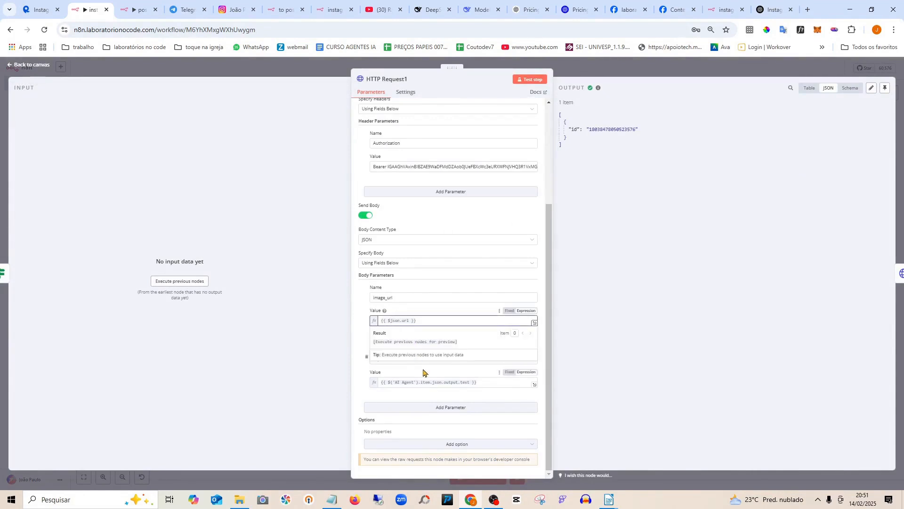
{"action": "type", "text": "("}
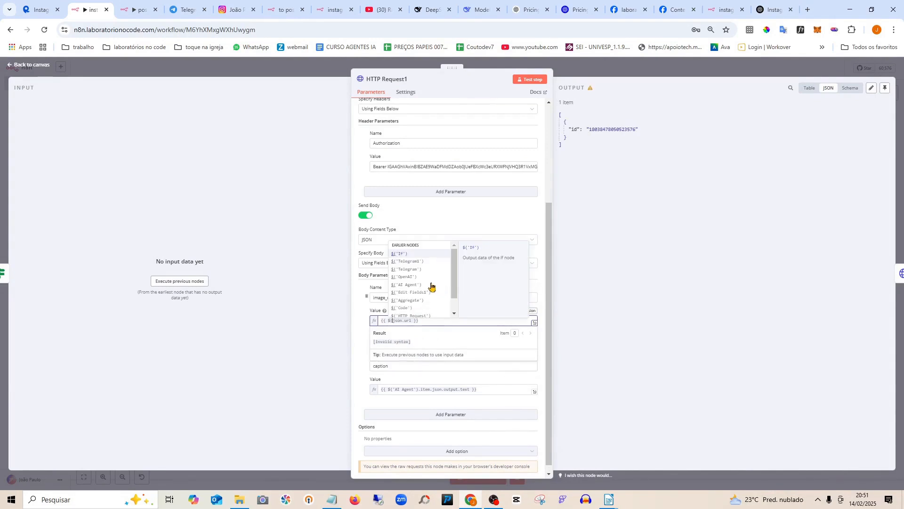
{"action": "left_click", "coordinate": [655, 255]}
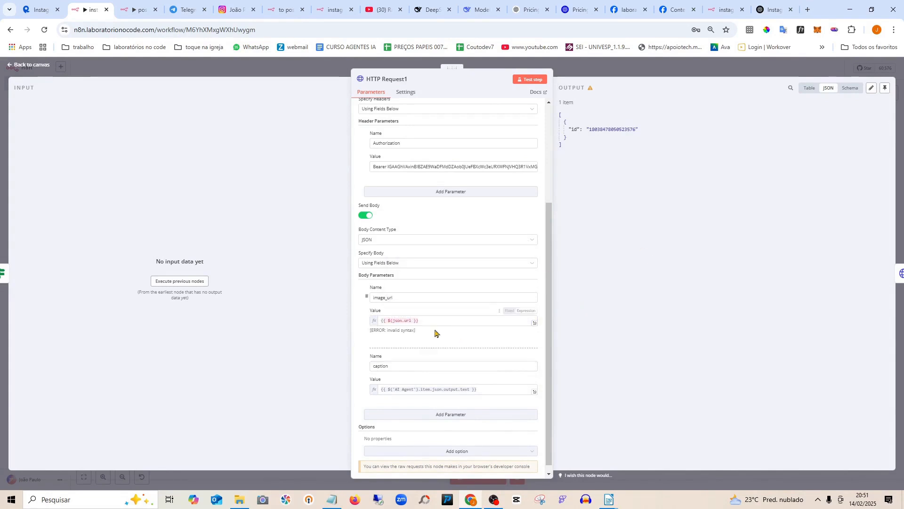
{"action": "left_click", "coordinate": [40, 65]}
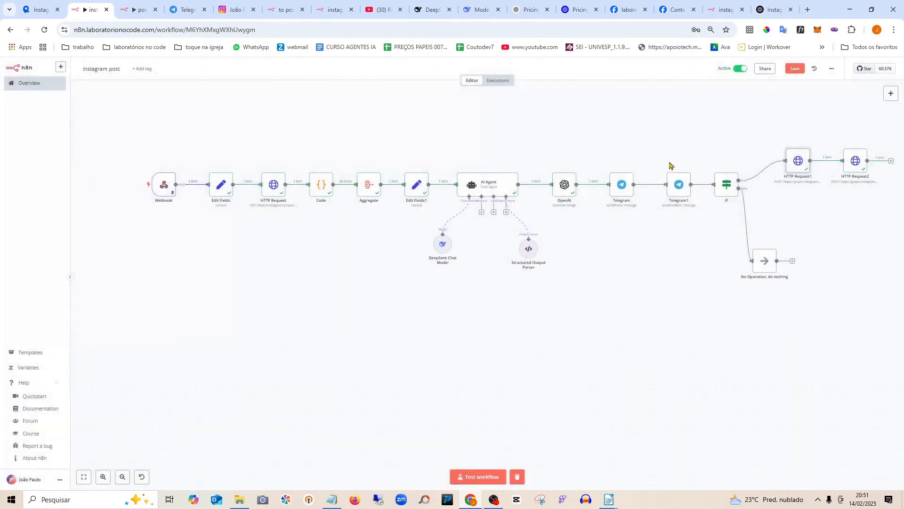
Check the OpenAI node's name and its url output field
{"action": "double_click", "coordinate": [563, 184]}
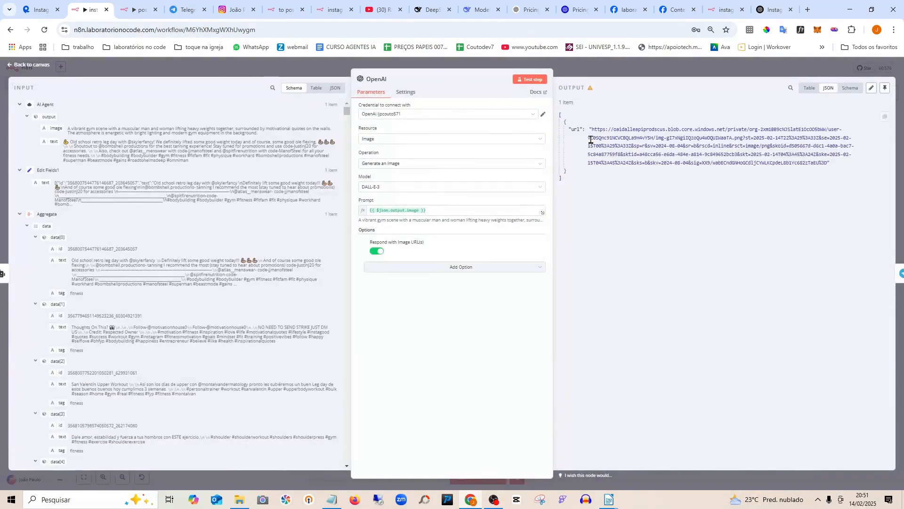
{"action": "left_click", "coordinate": [384, 80]}
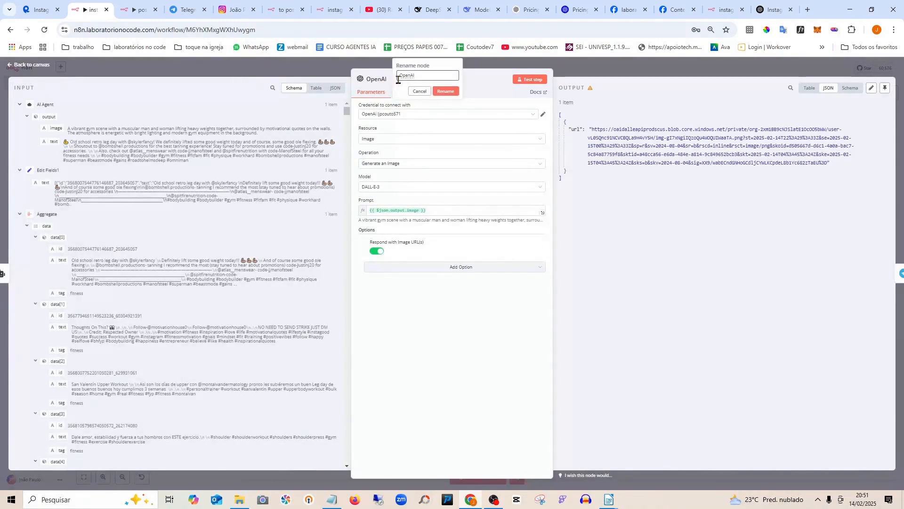
{"action": "left_click", "coordinate": [30, 66]}
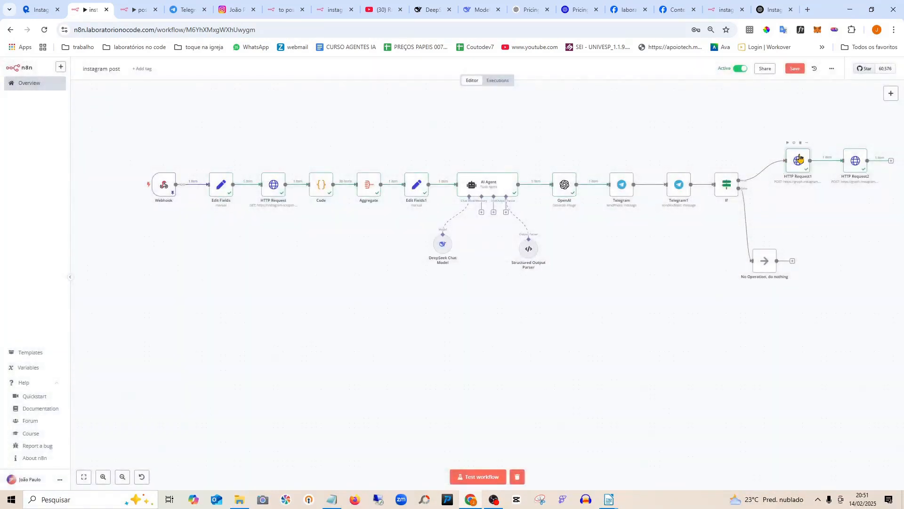
Set the image_url body parameter of the HTTP Request1 node to {{ $('OpenAI').item.json.url }} and return to the canvas
{"action": "double_click", "coordinate": [800, 159]}
{"action": "scroll", "coordinate": [456, 257], "scroll_direction": "down", "scroll_amount": 3}
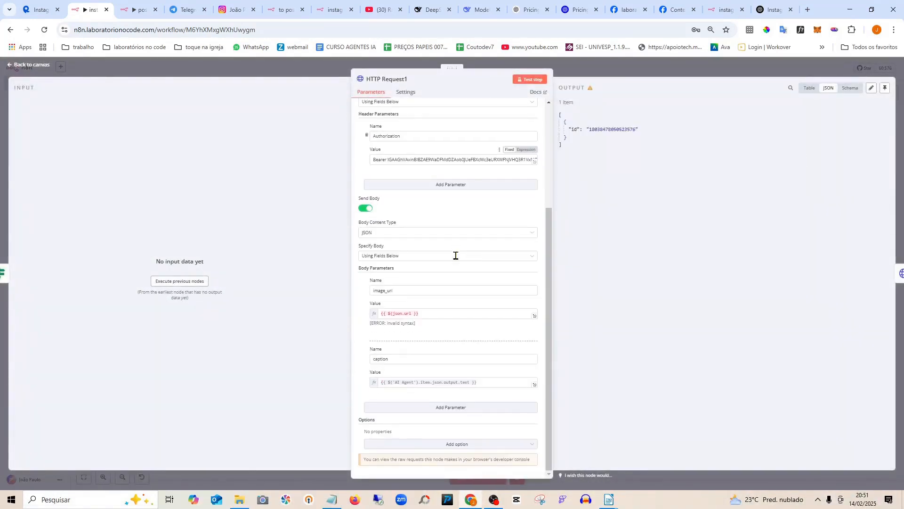
{"action": "left_click", "coordinate": [390, 313]}
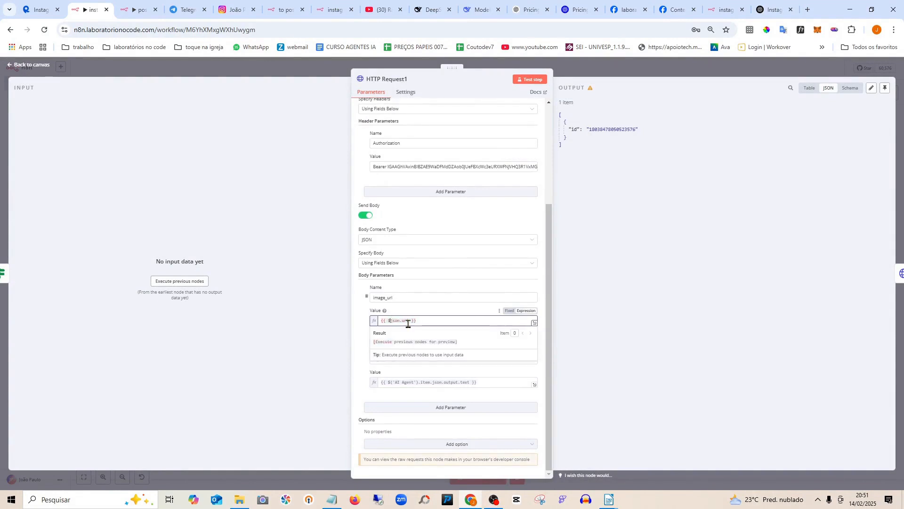
{"action": "type", "text": "9"}
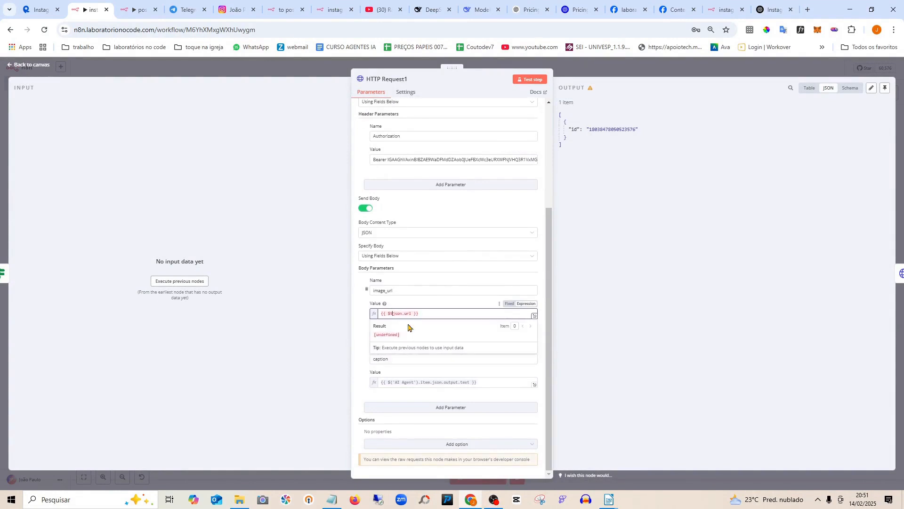
{"action": "key", "text": "BackSpace"}
{"action": "type", "text": "("}
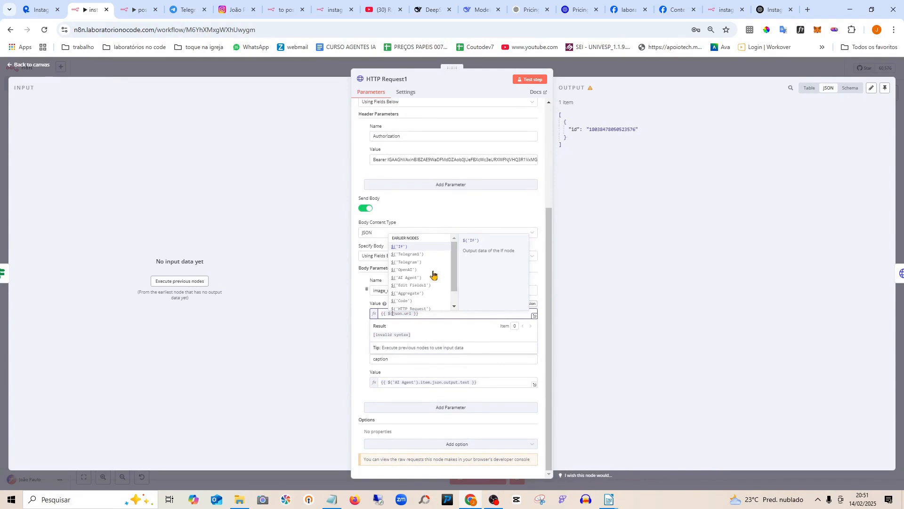
{"action": "left_click", "coordinate": [404, 270]}
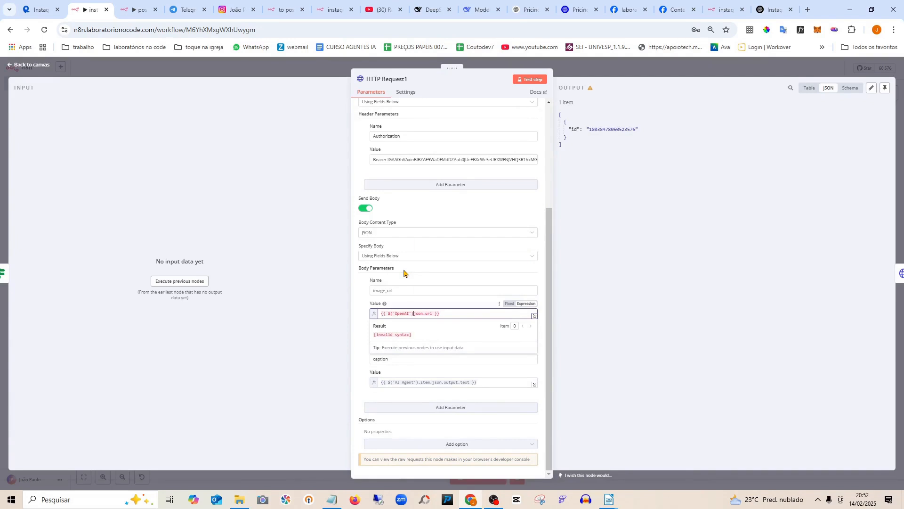
{"action": "type", "text": "."}
{"action": "left_click", "coordinate": [437, 247]}
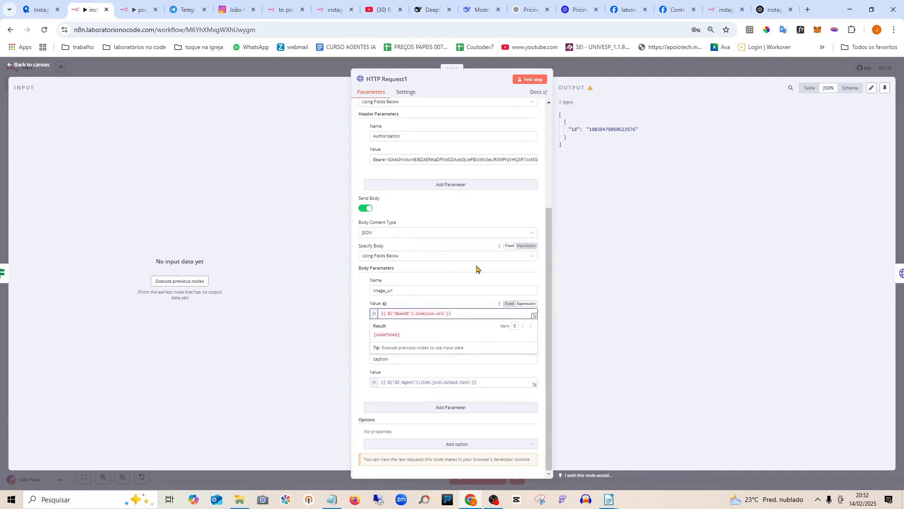
{"action": "type", "text": "."}
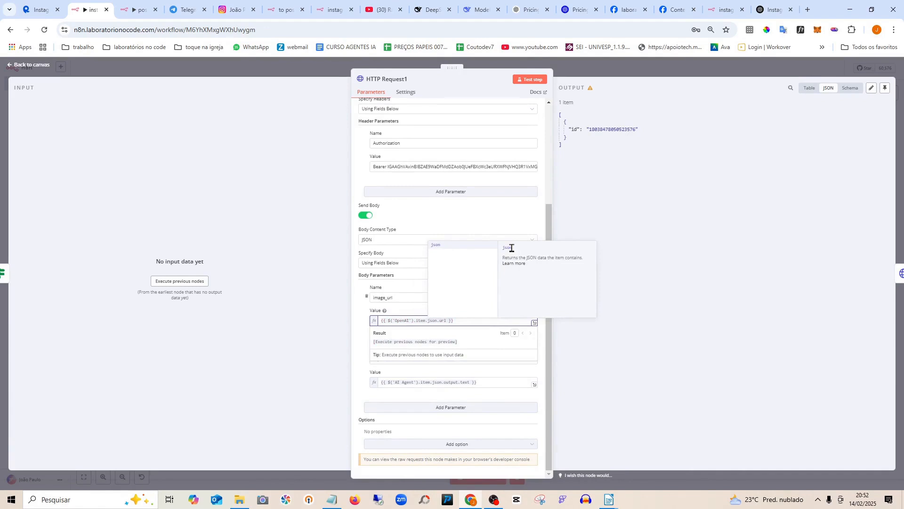
{"action": "left_click", "coordinate": [437, 246]}
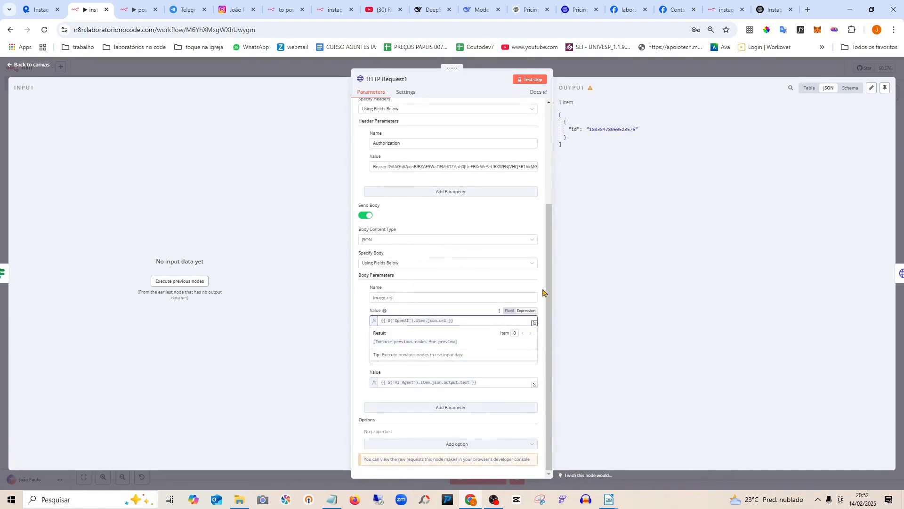
{"action": "left_click", "coordinate": [605, 325]}
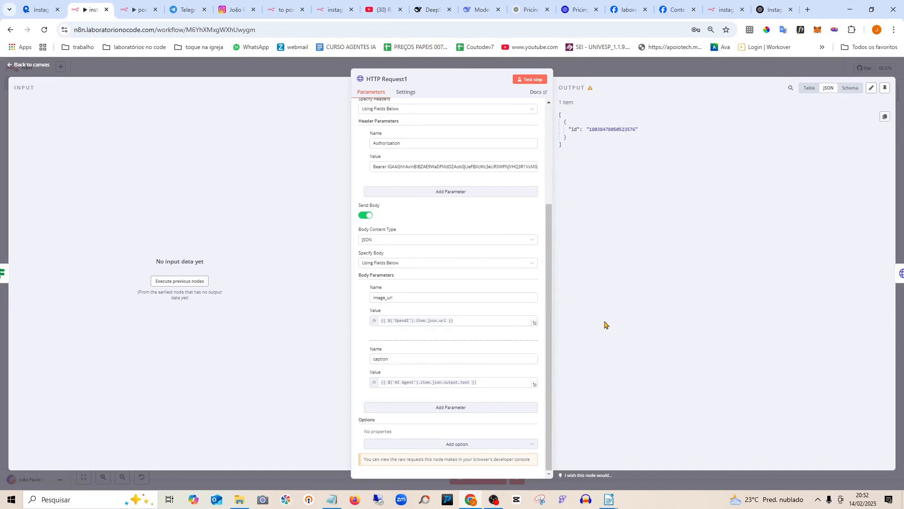
{"action": "left_click", "coordinate": [32, 64]}
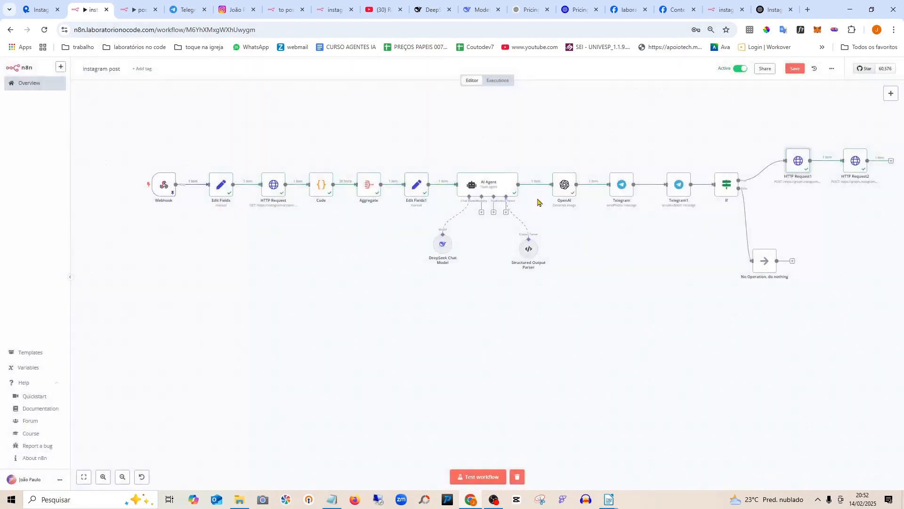
Rename the OpenAI node as OpenAI7 and return to the canvas
{"action": "double_click", "coordinate": [568, 185]}
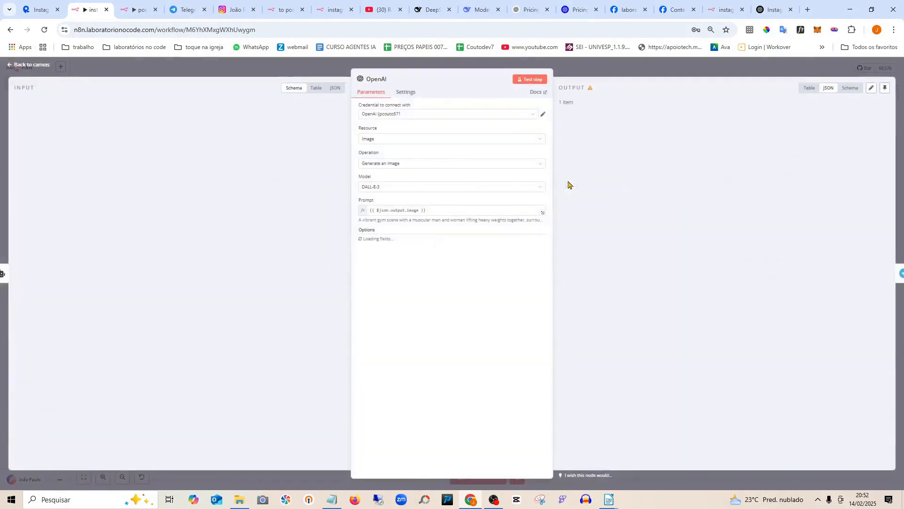
{"action": "left_click", "coordinate": [389, 80]}
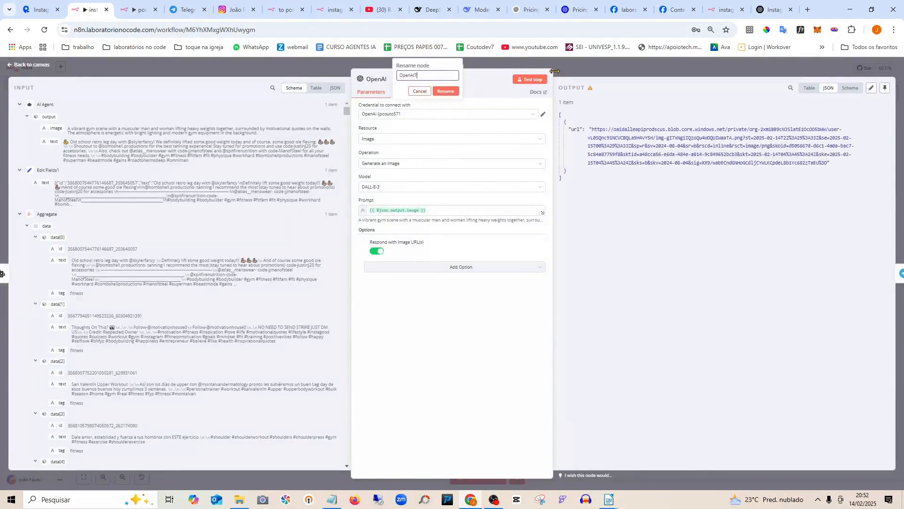
{"action": "type", "text": "7"}
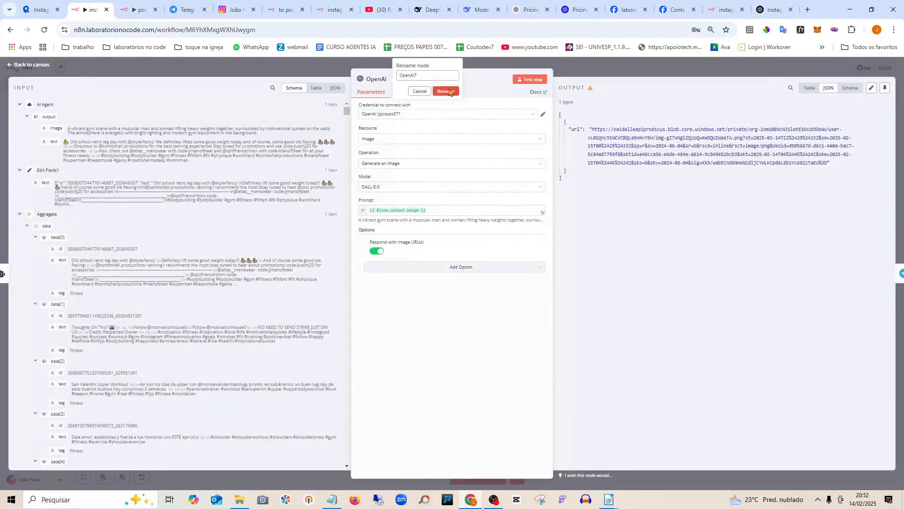
{"action": "left_click", "coordinate": [449, 92]}
{"action": "key", "text": "Escape"}
Strip the AI Agent output.text reference from the caption value of the HTTP Request1 node, leaving only {{ $ }}
{"action": "double_click", "coordinate": [808, 161]}
{"action": "scroll", "coordinate": [418, 340], "scroll_direction": "down", "scroll_amount": 10}
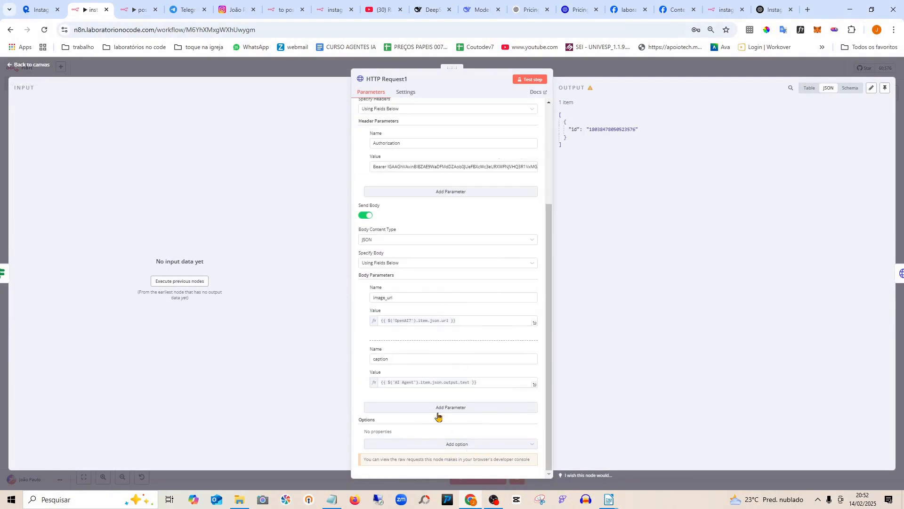
{"action": "left_click", "coordinate": [426, 382]}
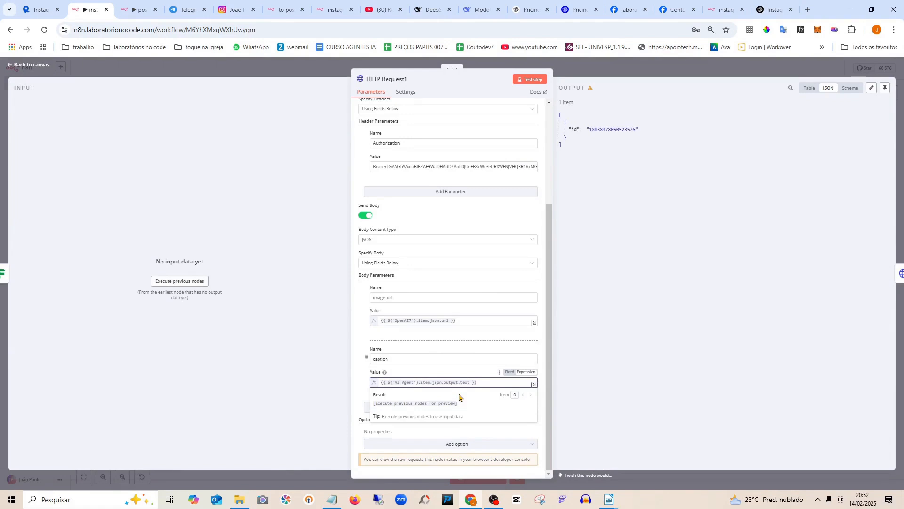
{"action": "key", "text": "BackSpace"}
{"action": "key", "text": "BackSpace"}
{"action": "key", "text": "BackSpace"}
{"action": "key", "text": "BackSpace"}
{"action": "key", "text": "BackSpace"}
{"action": "key", "text": "BackSpace"}
{"action": "key", "text": "BackSpace"}
{"action": "key", "text": "BackSpace"}
{"action": "key", "text": "BackSpace"}
{"action": "key", "text": "BackSpace"}
{"action": "key", "text": "BackSpace"}
{"action": "key", "text": "BackSpace"}
{"action": "type", "text": "$"}
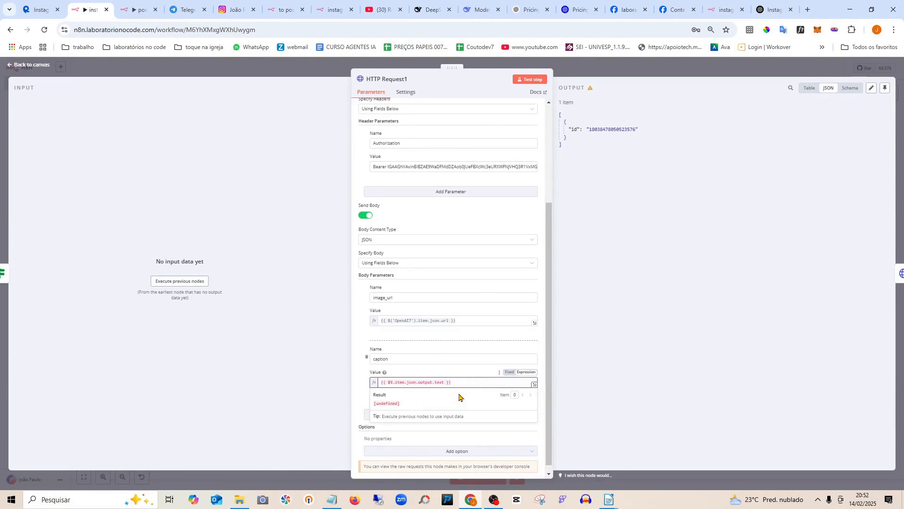
{"action": "key", "text": "BackSpace"}
{"action": "key", "text": "Delete"}
{"action": "key", "text": "Delete"}
{"action": "key", "text": "Delete"}
{"action": "key", "text": "Delete"}
{"action": "key", "text": "Delete"}
{"action": "key", "text": "Delete"}
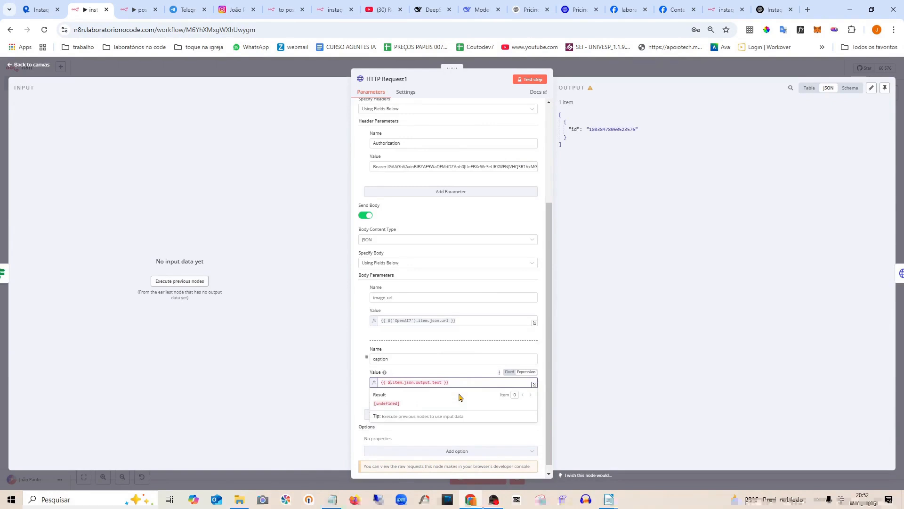
{"action": "key", "text": "Delete"}
{"action": "key", "text": "Delete"}
{"action": "key", "text": "Delete"}
{"action": "key", "text": "Delete"}
{"action": "key", "text": "Delete"}
{"action": "key", "text": "Delete"}
{"action": "key", "text": "Delete"}
{"action": "key", "text": "Delete"}
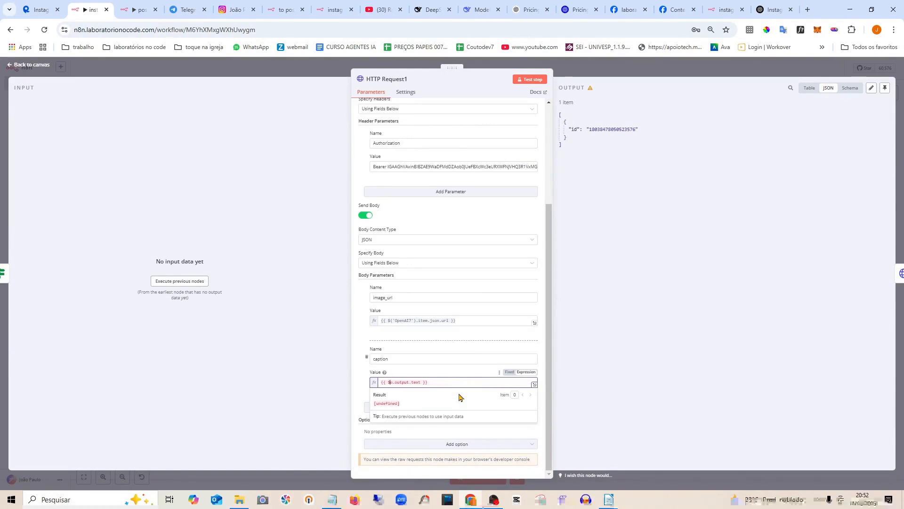
{"action": "key", "text": "Delete"}
{"action": "key", "text": "Delete"}
{"action": "key", "text": "Delete"}
{"action": "key", "text": "Delete"}
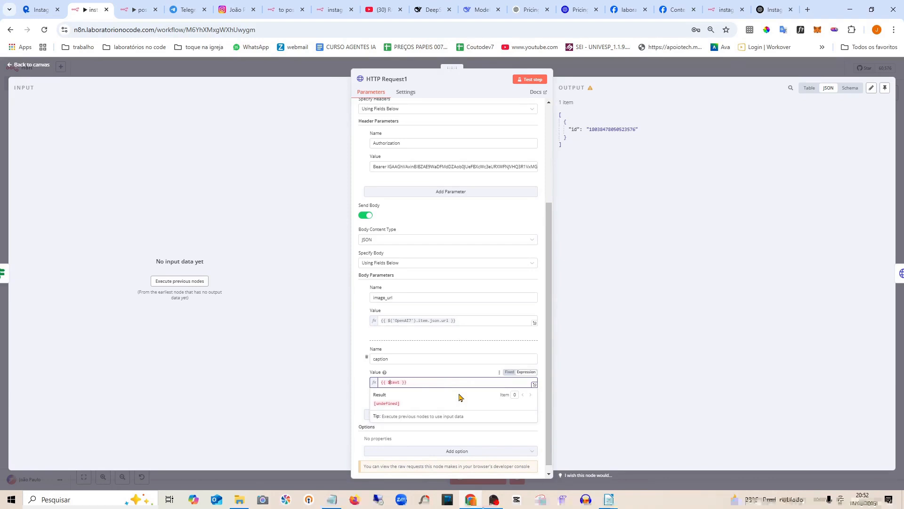
{"action": "key", "text": "Delete"}
{"action": "key", "text": "Delete"}
{"action": "key", "text": "Delete"}
{"action": "key", "text": "Delete"}
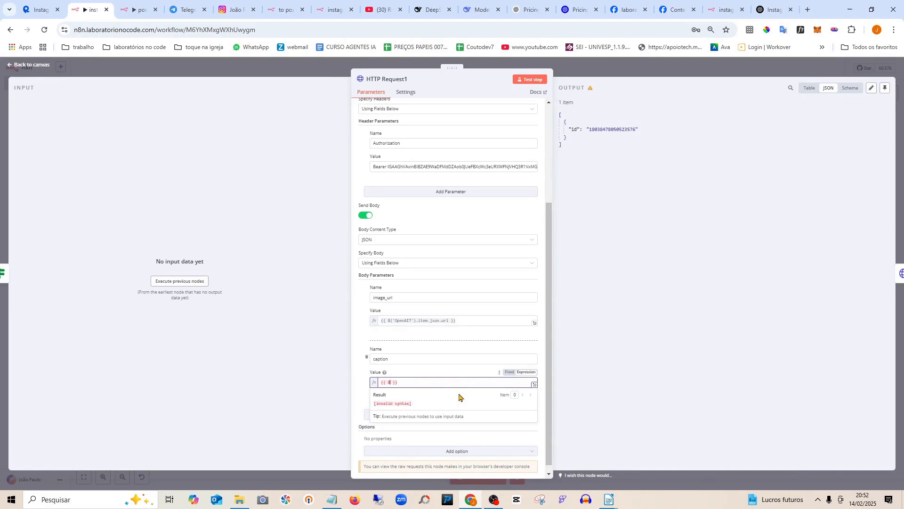
Set the caption body parameter of the HTTP Request1 node to {{ $('OpenAI7').item.json.text }}
{"action": "type", "text": "item.json.output"}
{"action": "key", "text": "BackSpace"}
{"action": "key", "text": "BackSpace"}
{"action": "key", "text": "BackSpace"}
{"action": "key", "text": "BackSpace"}
{"action": "key", "text": "BackSpace"}
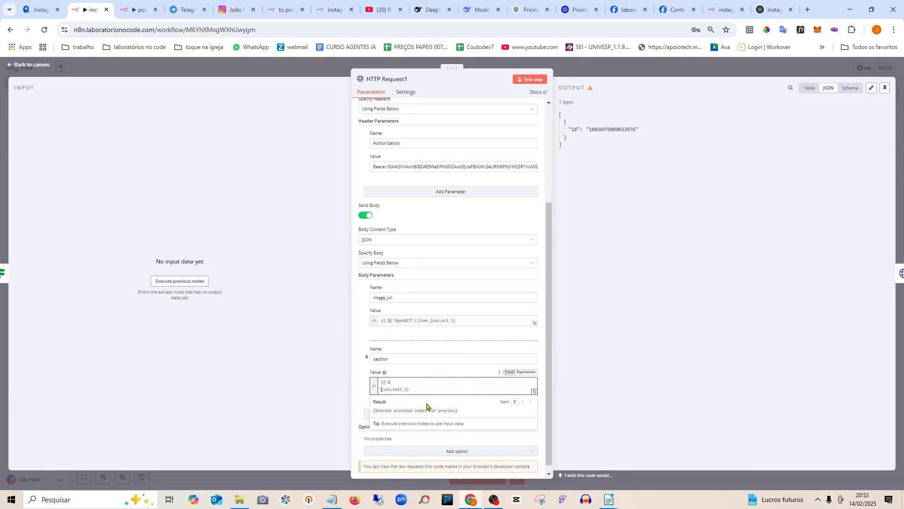
{"action": "left_click", "coordinate": [599, 376]}
{"action": "left_click", "coordinate": [392, 383]}
{"action": "type", "text": "(json.text"}
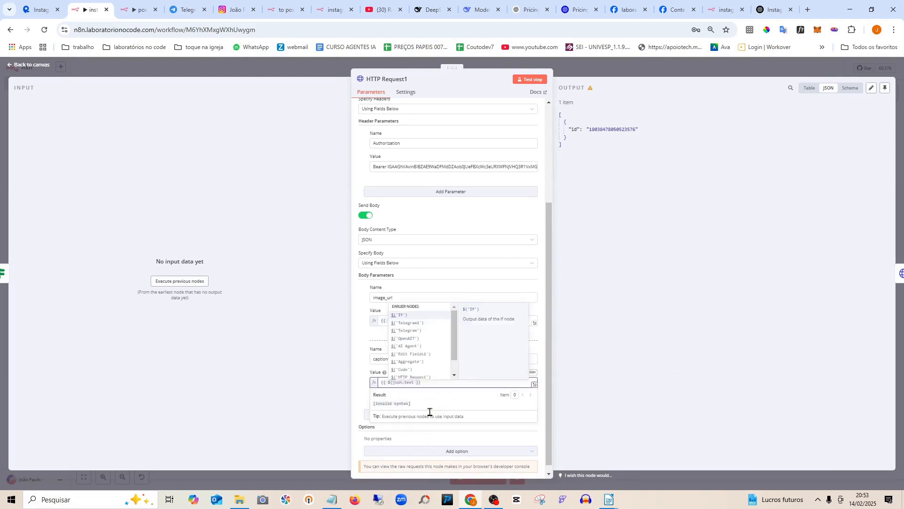
{"action": "left_click", "coordinate": [411, 340]}
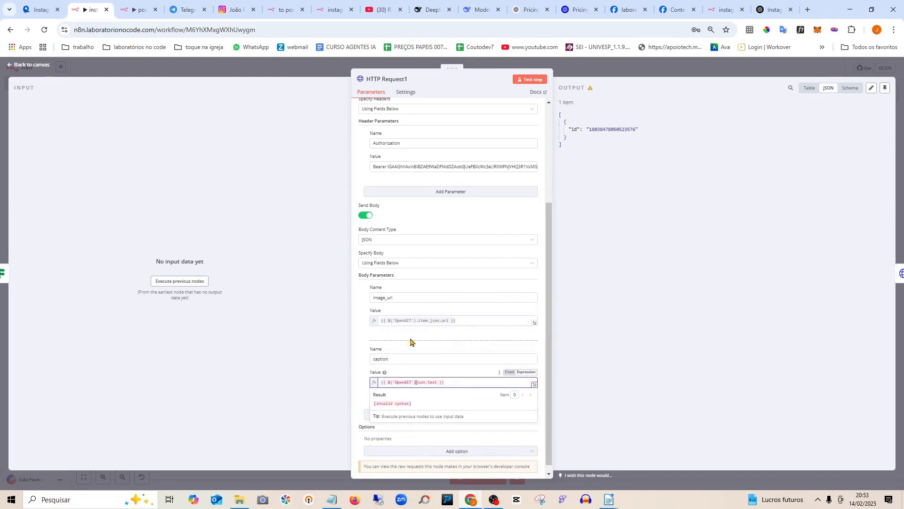
{"action": "type", "text": "."}
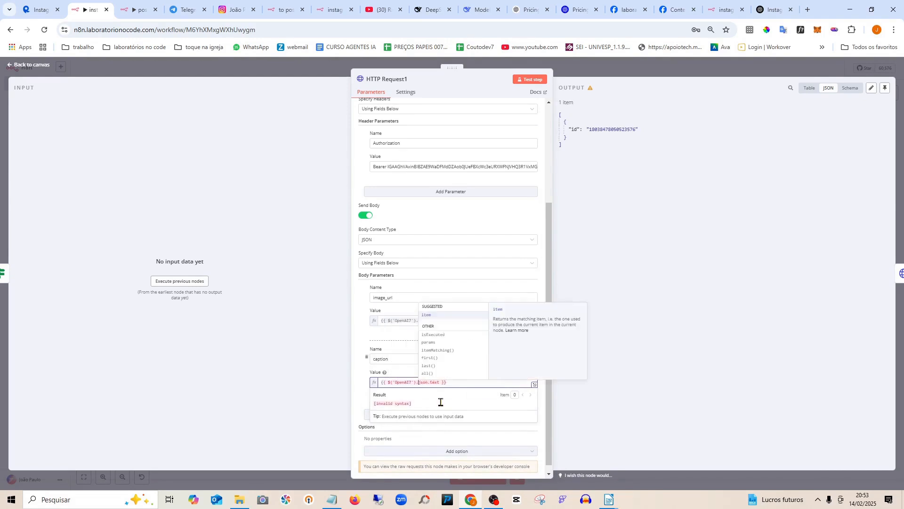
{"action": "left_click", "coordinate": [435, 318]}
{"action": "type", "text": "."}
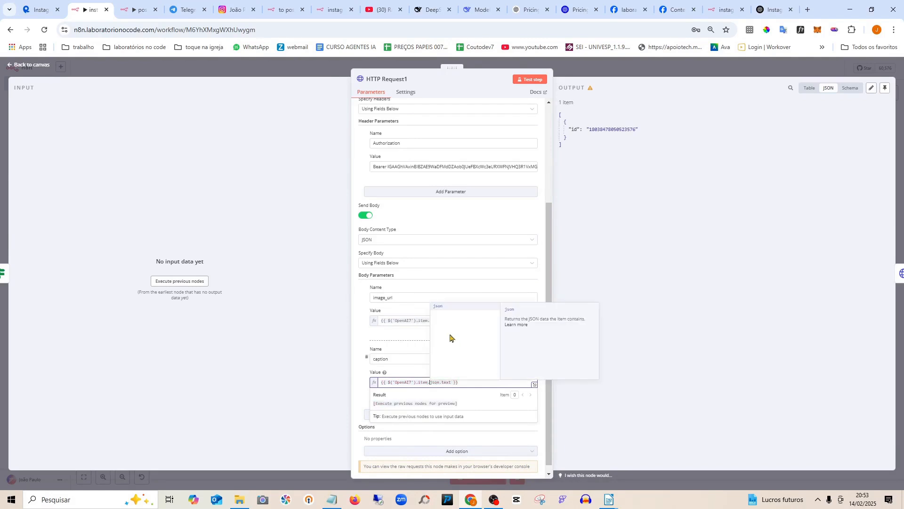
{"action": "left_click", "coordinate": [639, 407]}
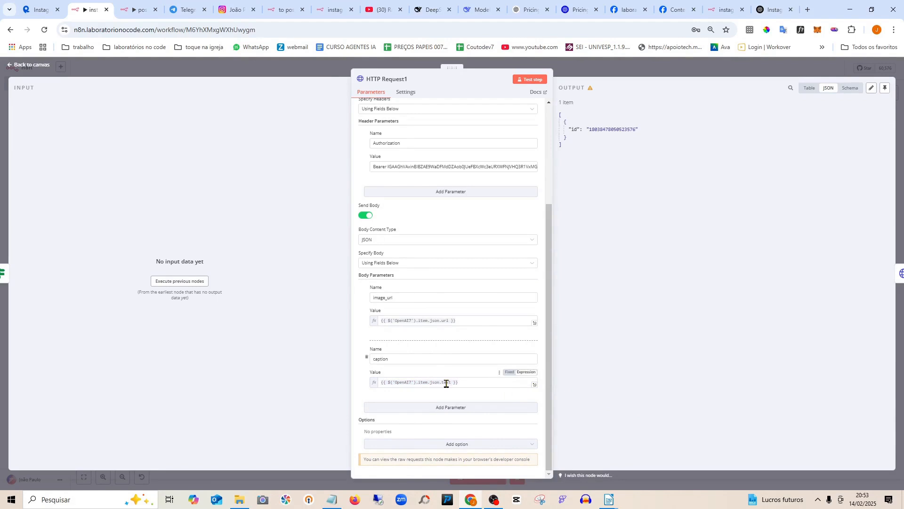
Return to the canvas and save the instagram post workflow
{"action": "key", "text": "ctrl+0"}
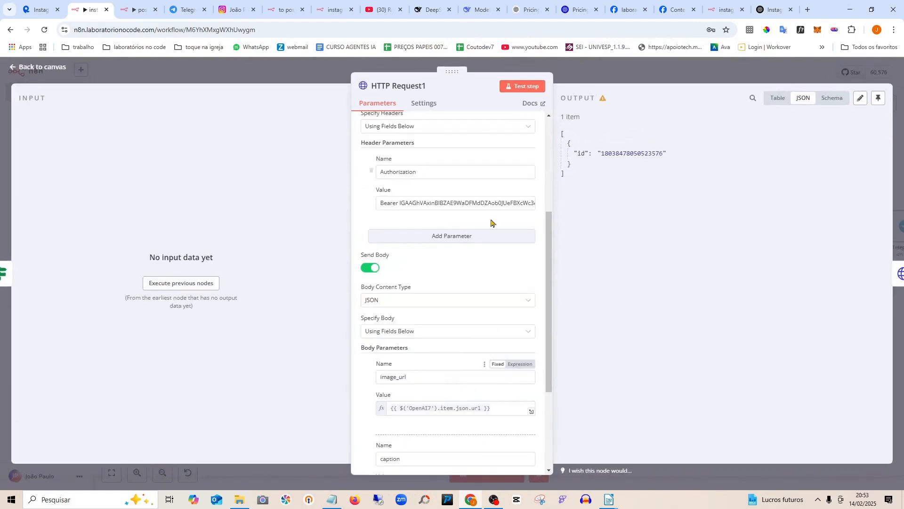
{"action": "left_click", "coordinate": [772, 75]}
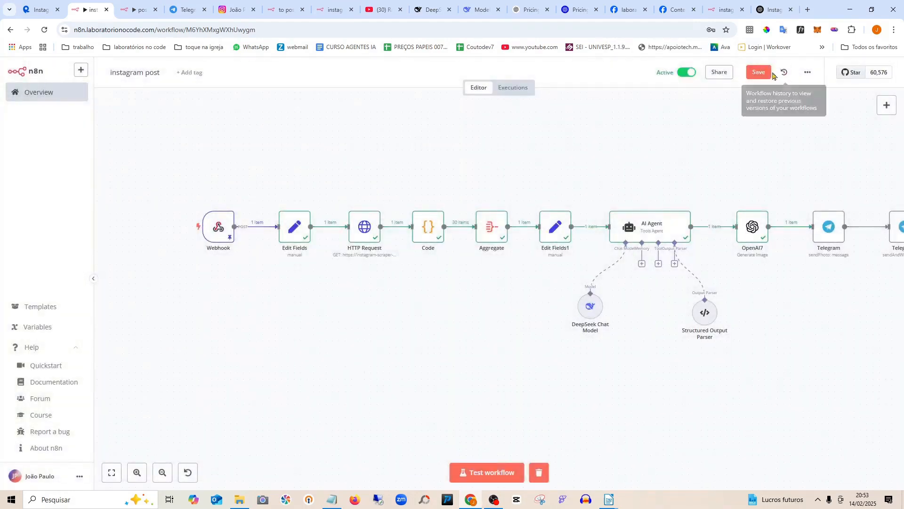
{"action": "left_click", "coordinate": [762, 73]}
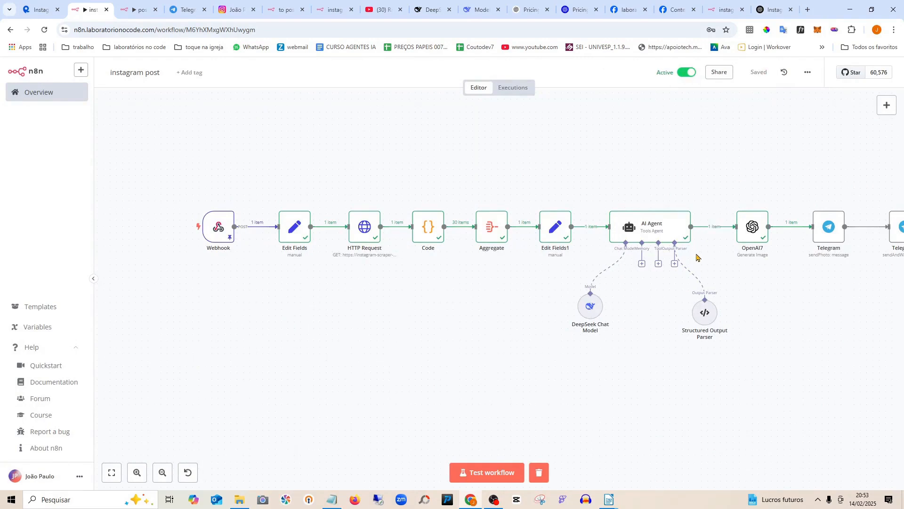
Submit the instagram form with the hashtag fit and go back to the blank form
{"action": "scroll", "coordinate": [697, 257], "scroll_direction": "down", "scroll_amount": 4}
{"action": "scroll", "coordinate": [558, 270], "scroll_direction": "right", "scroll_amount": 2}
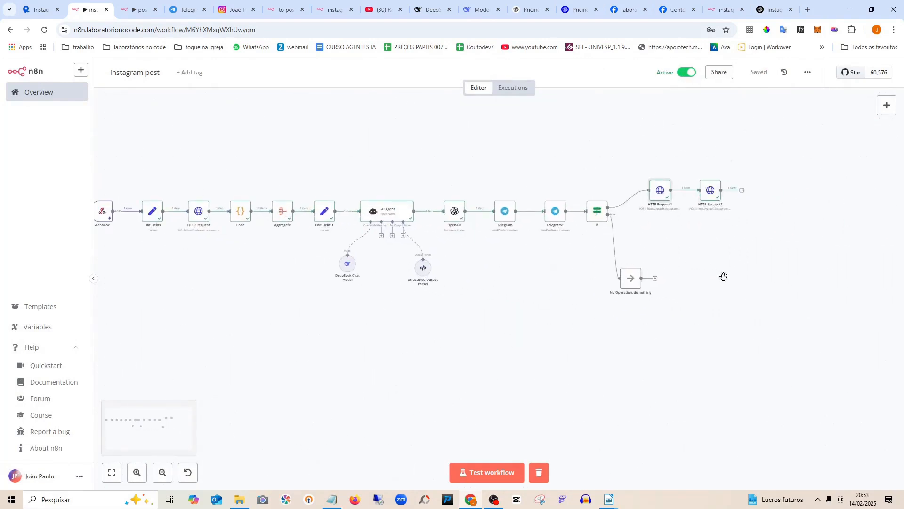
{"action": "left_click", "coordinate": [722, 10]}
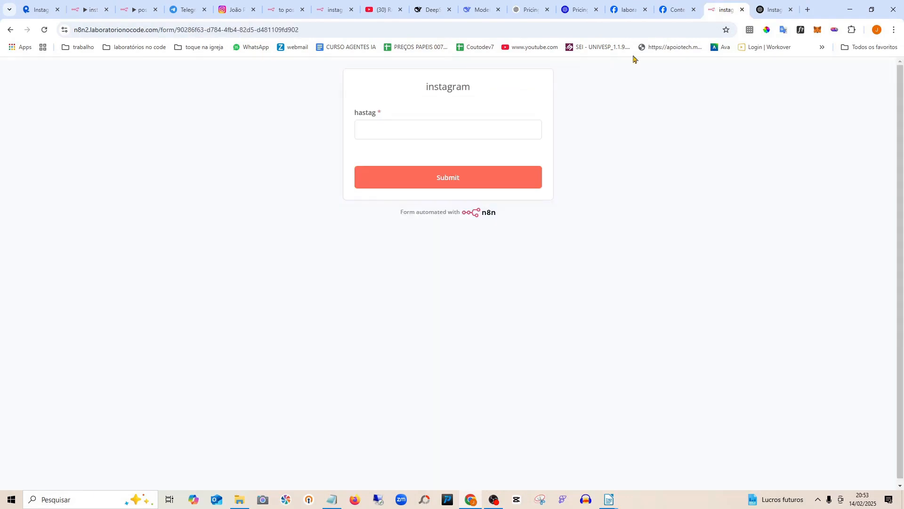
{"action": "left_click", "coordinate": [414, 129]}
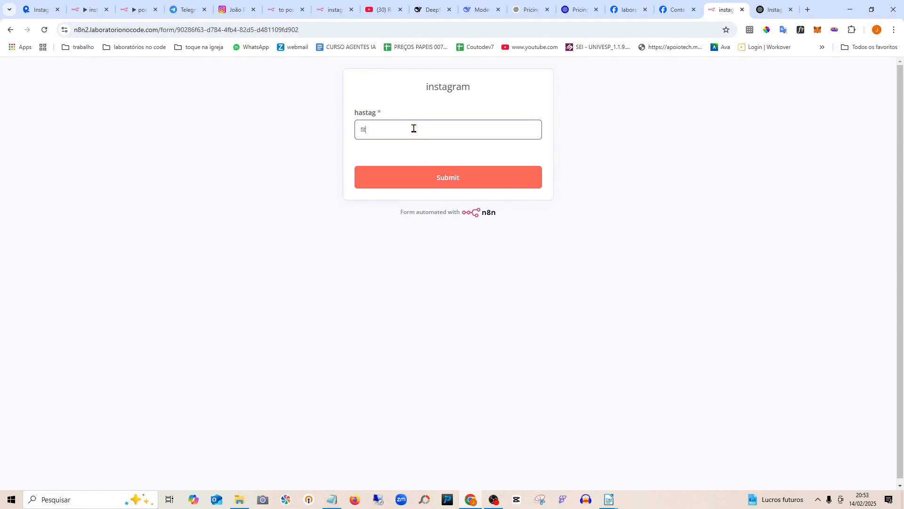
{"action": "left_click", "coordinate": [449, 177]}
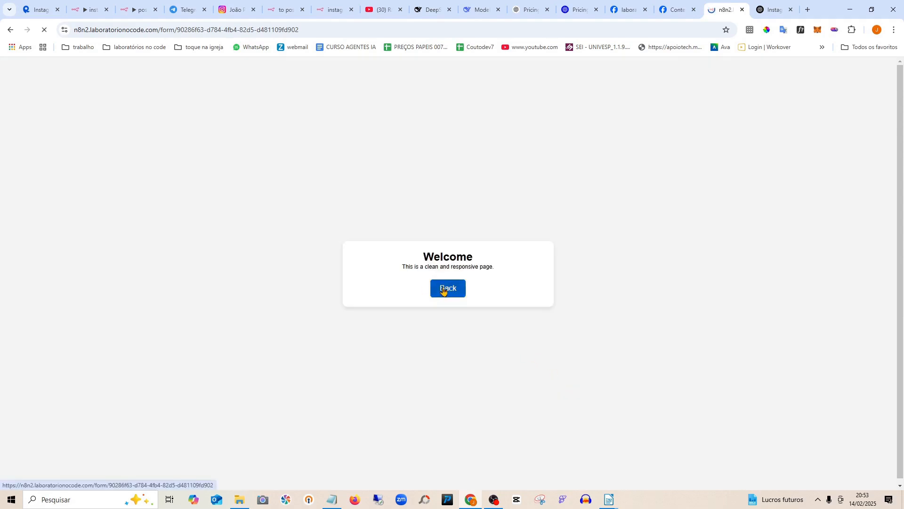
{"action": "left_click", "coordinate": [442, 290]}
Open the 20:53:48 execution in the instagram post workflow's execution history
{"action": "left_click", "coordinate": [126, 8]}
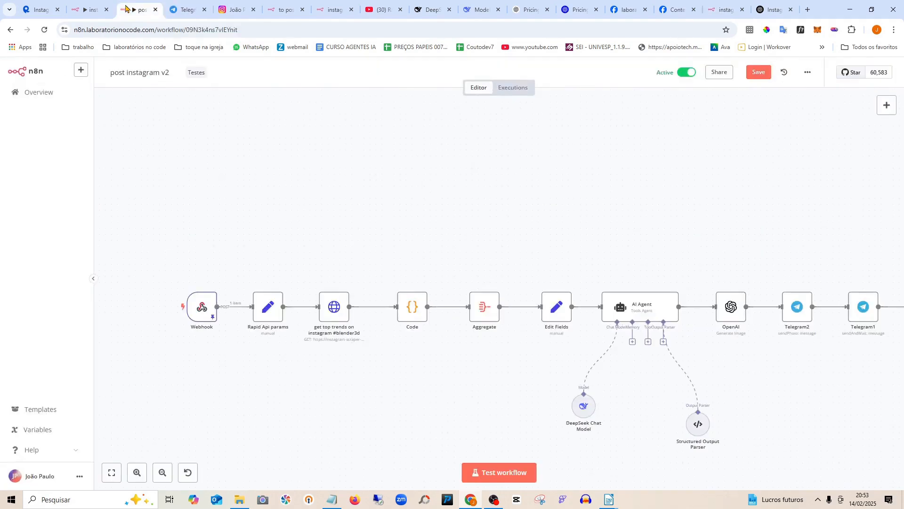
{"action": "left_click", "coordinate": [87, 9]}
{"action": "left_click", "coordinate": [518, 88]}
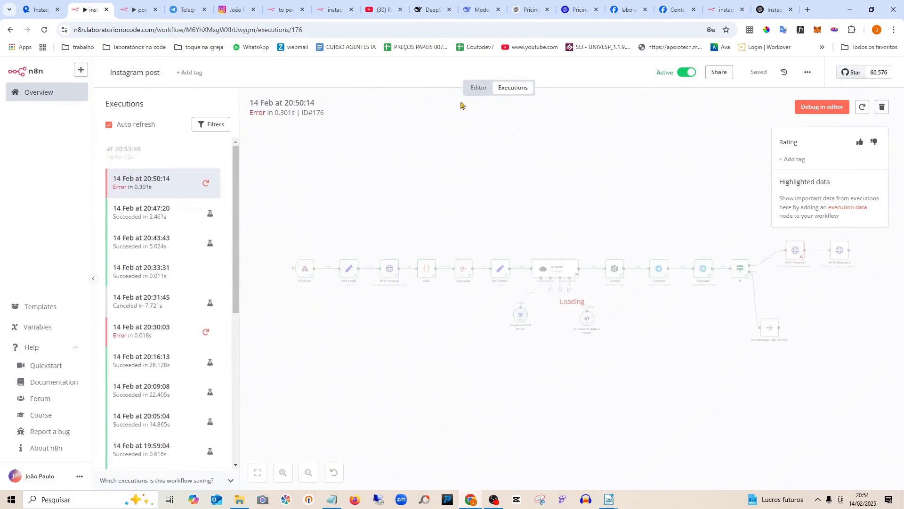
{"action": "left_click", "coordinate": [160, 150]}
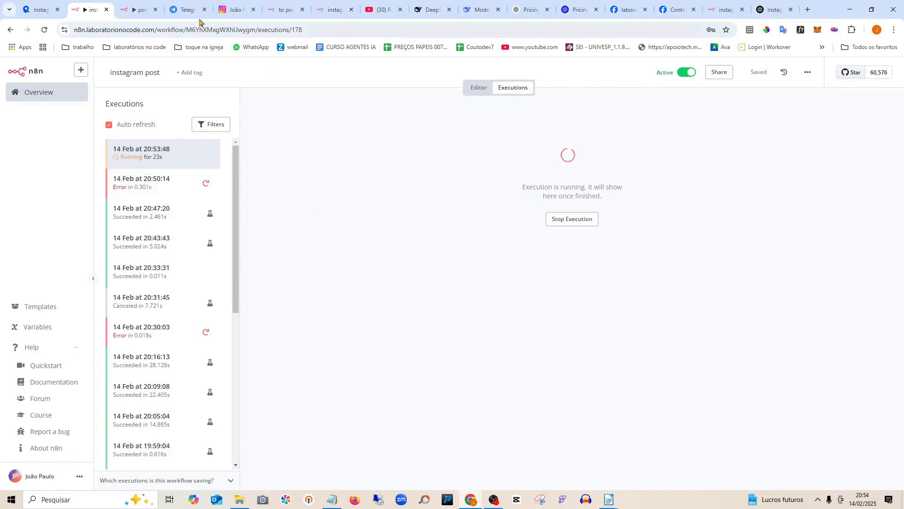
Check the laboratorynocode777 Telegram chat for a new approval message and recheck the status of the 20:53:48 execution
{"action": "left_click", "coordinate": [187, 10]}
{"action": "scroll", "coordinate": [573, 268], "scroll_direction": "up", "scroll_amount": 4}
{"action": "scroll", "coordinate": [573, 269], "scroll_direction": "down", "scroll_amount": 4}
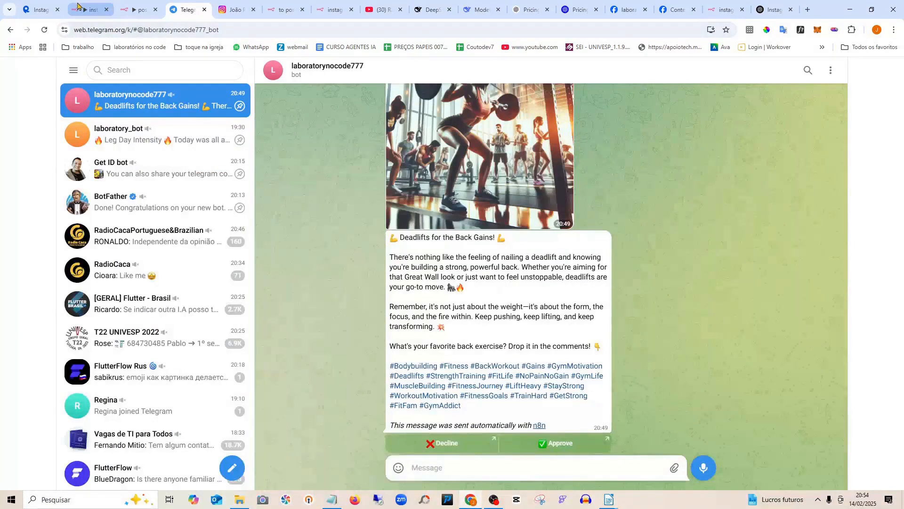
{"action": "left_click", "coordinate": [78, 6]}
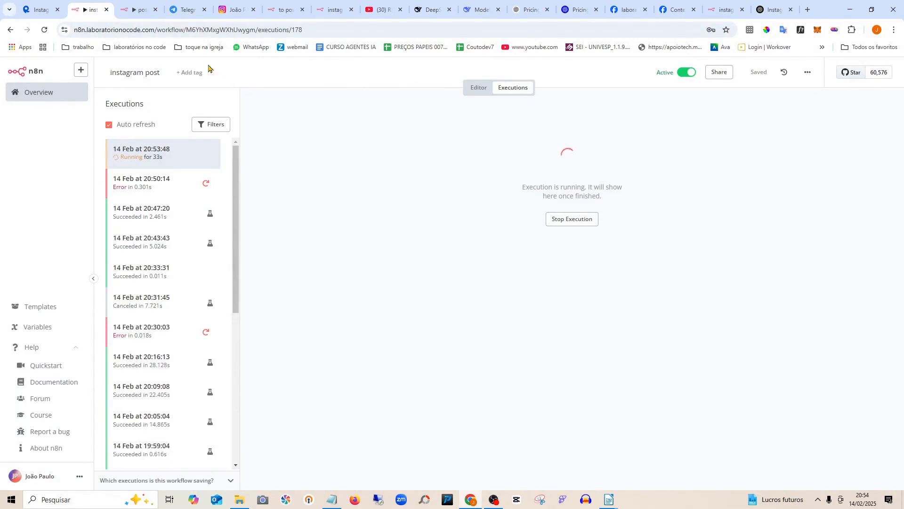
{"action": "left_click", "coordinate": [141, 8]}
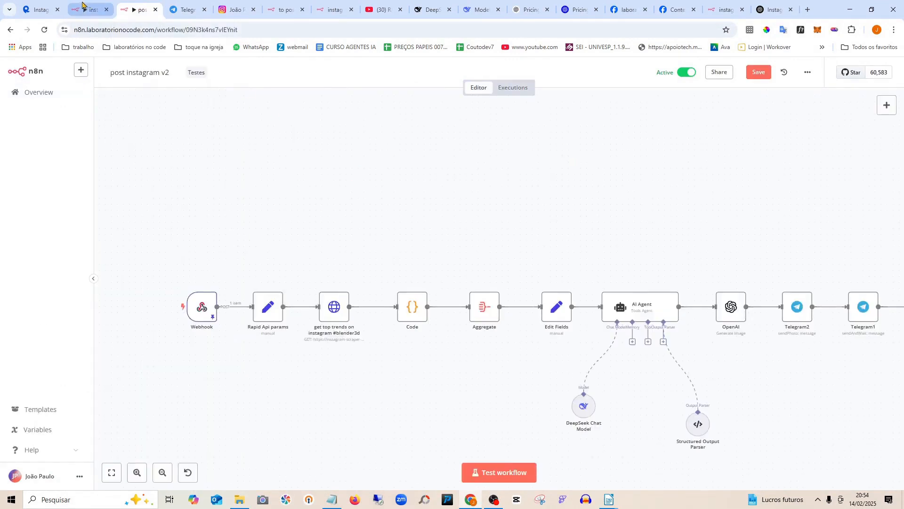
{"action": "left_click", "coordinate": [82, 6]}
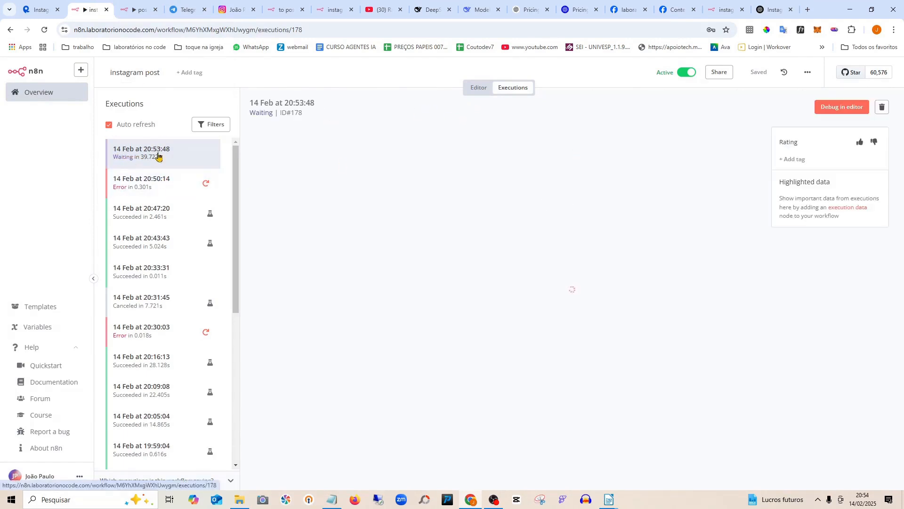
Close the Telegram tab and reopen Telegram Web in a new tab by searching Google for telegram
{"action": "left_click", "coordinate": [204, 10]}
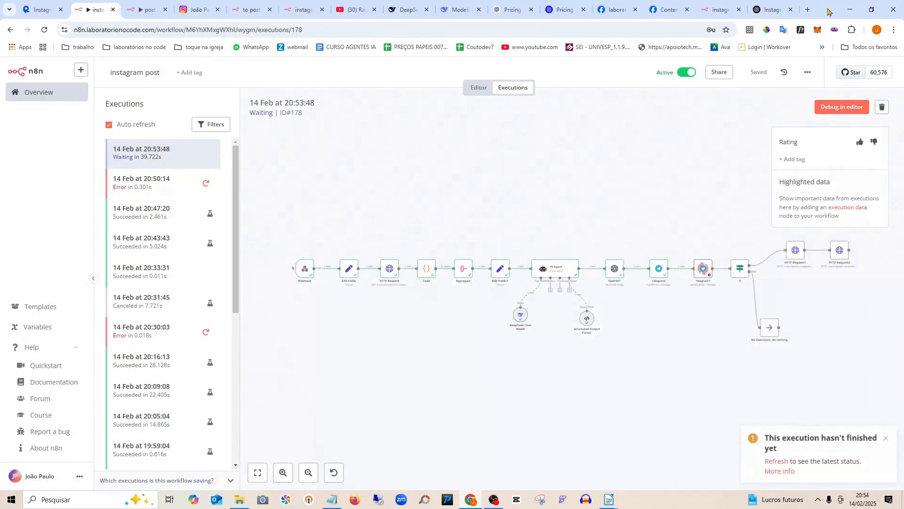
{"action": "left_click", "coordinate": [813, 11]}
{"action": "type", "text": "te"}
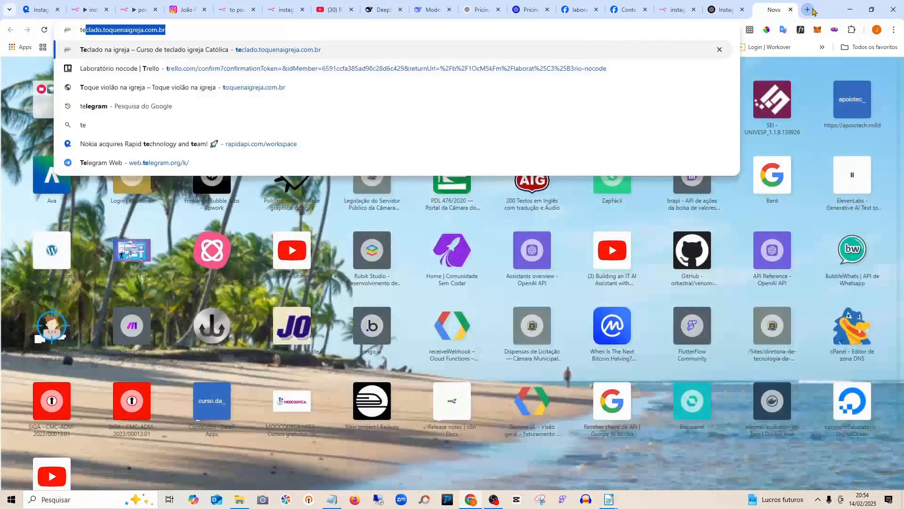
{"action": "type", "text": "le"}
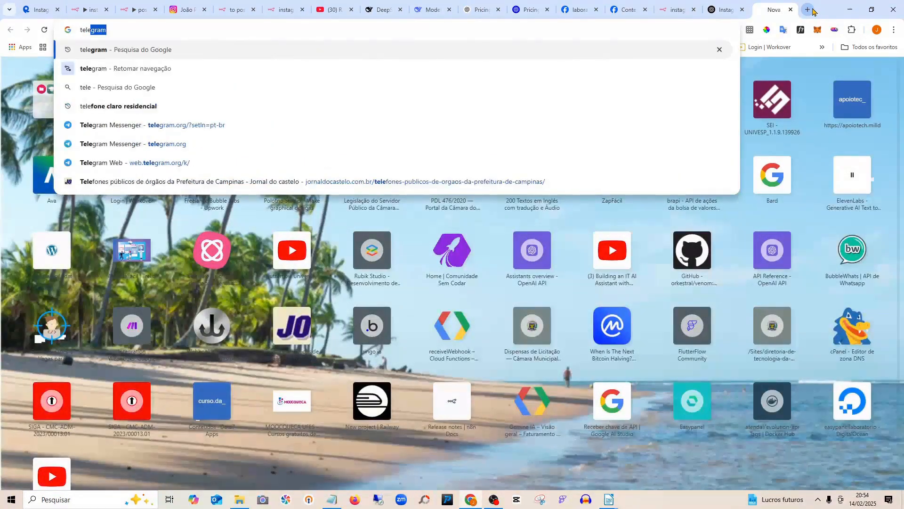
{"action": "key", "text": "Return"}
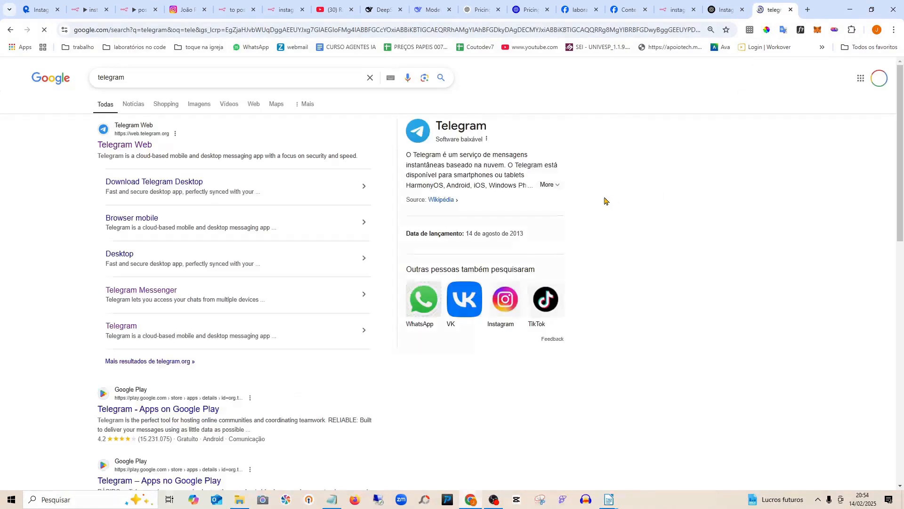
{"action": "left_click", "coordinate": [133, 144]}
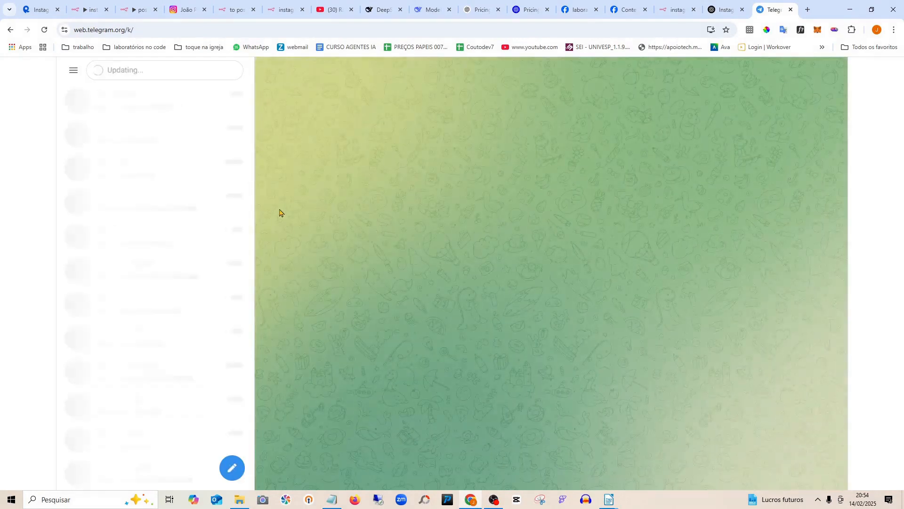
Review the deadlifts post in the laboratorynocode777 Telegram chat, approve it through its n8n link, and close the confirmation tab
{"action": "left_click", "coordinate": [130, 100]}
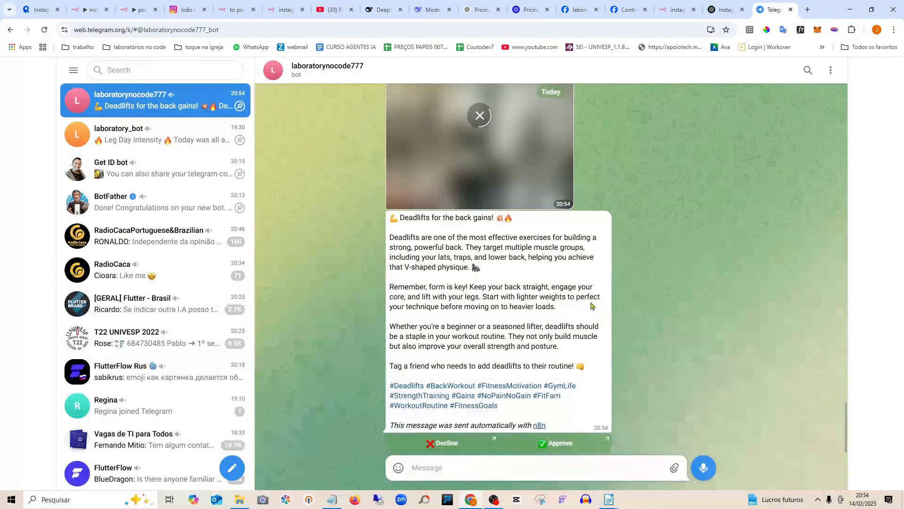
{"action": "scroll", "coordinate": [537, 207], "scroll_direction": "up", "scroll_amount": 2}
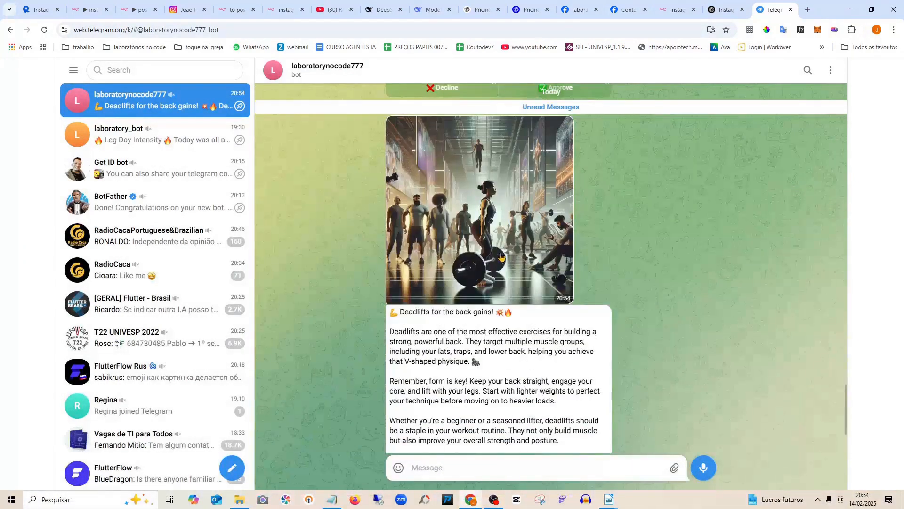
{"action": "scroll", "coordinate": [505, 246], "scroll_direction": "down", "scroll_amount": 2}
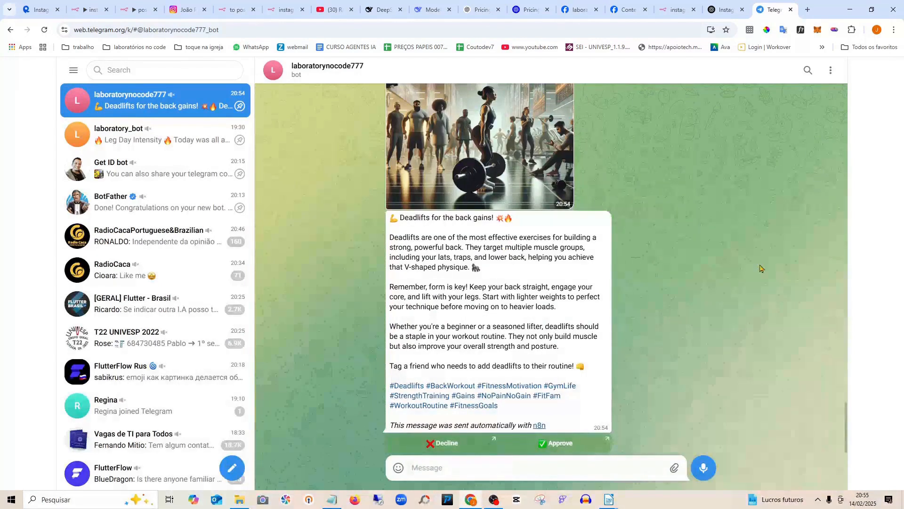
{"action": "left_click", "coordinate": [566, 447]}
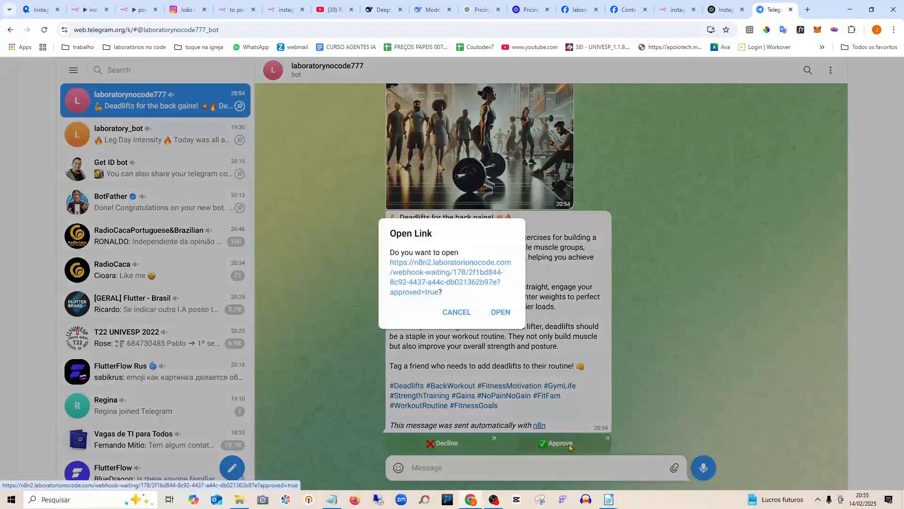
{"action": "left_click", "coordinate": [501, 314]}
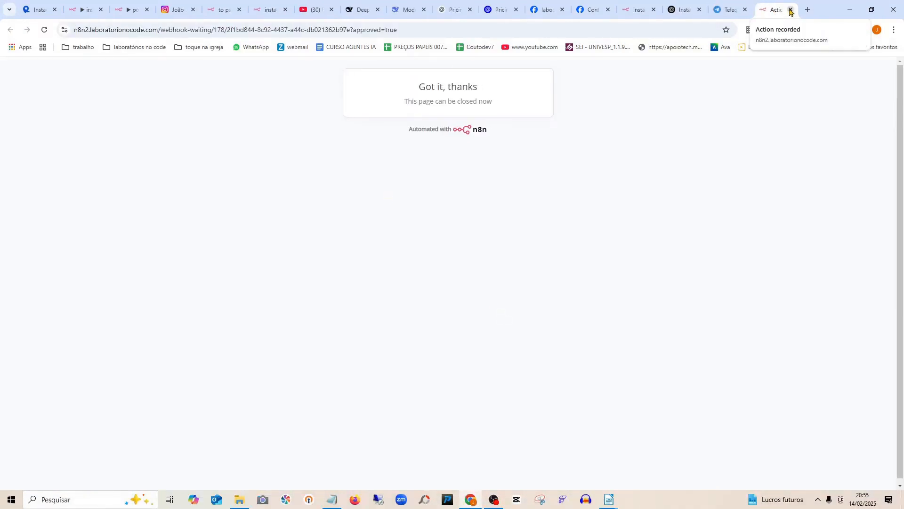
{"action": "left_click", "coordinate": [790, 10]}
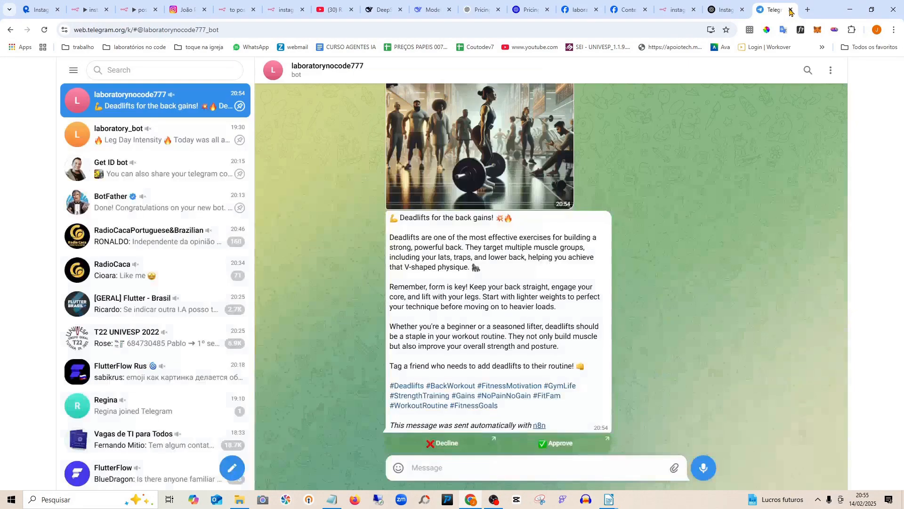
Check the status of the approved run in the instagram post workflow's execution history
{"action": "left_click", "coordinate": [131, 7]}
{"action": "left_click", "coordinate": [87, 9]}
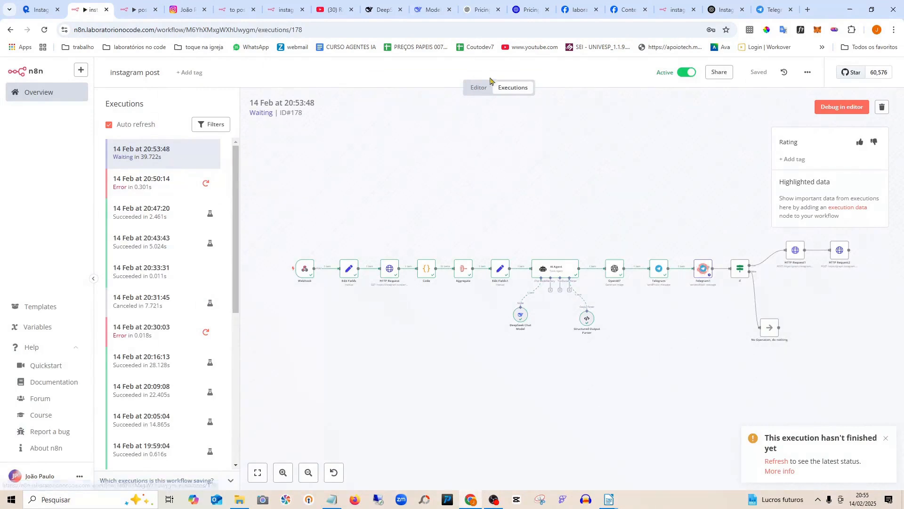
{"action": "left_click", "coordinate": [456, 90]}
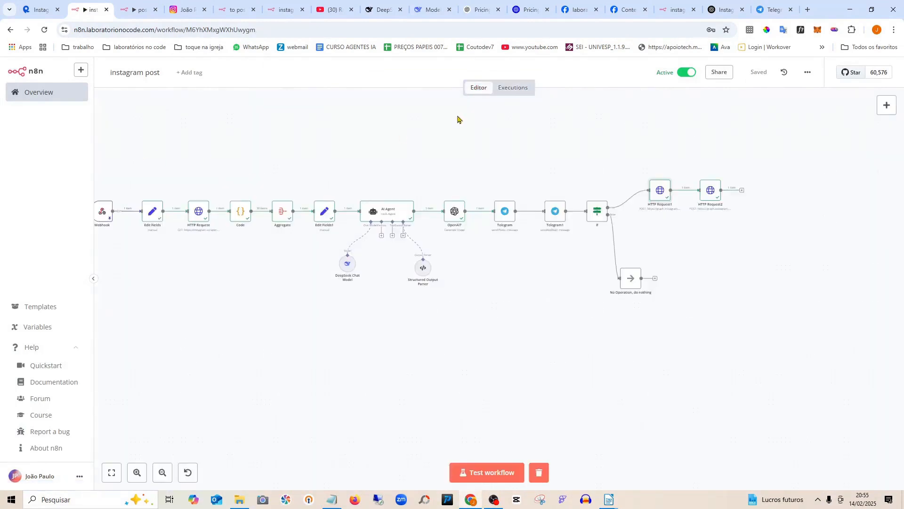
{"action": "left_click", "coordinate": [514, 89]}
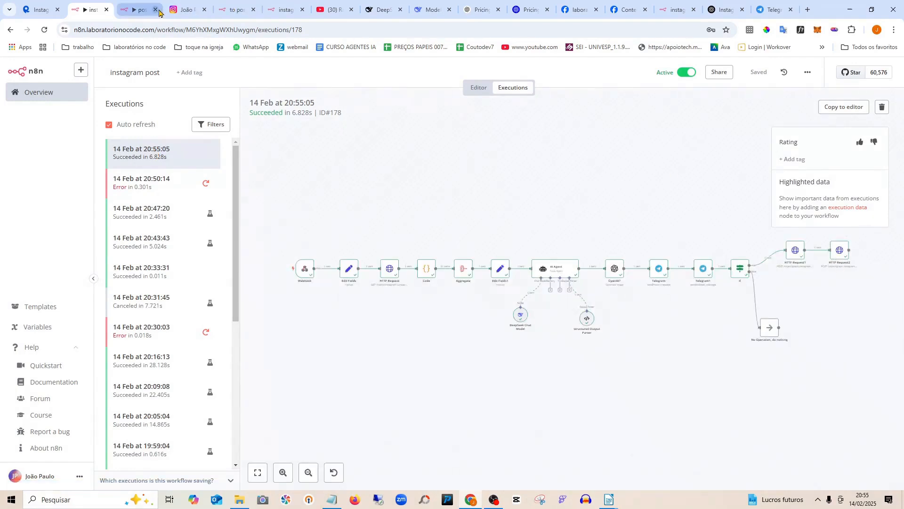
Reload the laboratorionocode7 Instagram profile and open its newest post to inspect the image and caption
{"action": "left_click", "coordinate": [181, 9]}
{"action": "scroll", "coordinate": [274, 89], "scroll_direction": "up", "scroll_amount": 2}
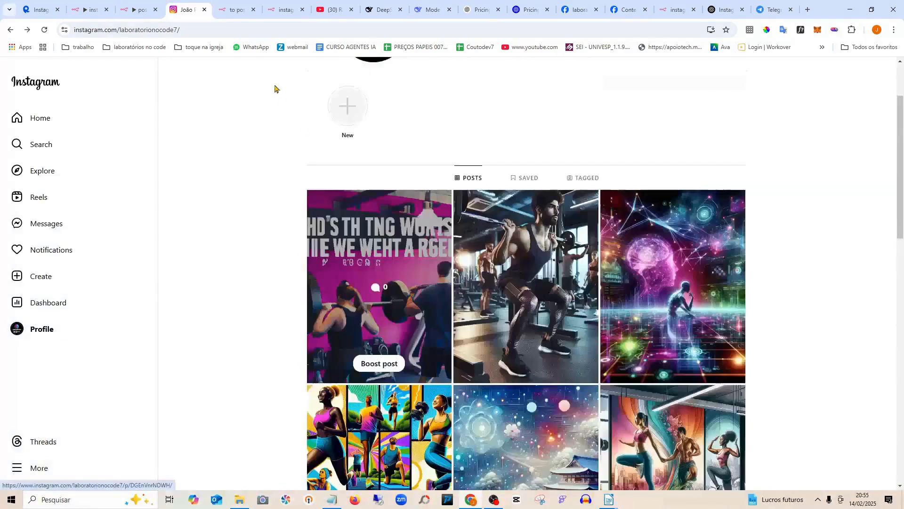
{"action": "scroll", "coordinate": [283, 101], "scroll_direction": "down", "scroll_amount": 1}
{"action": "left_click", "coordinate": [186, 28]}
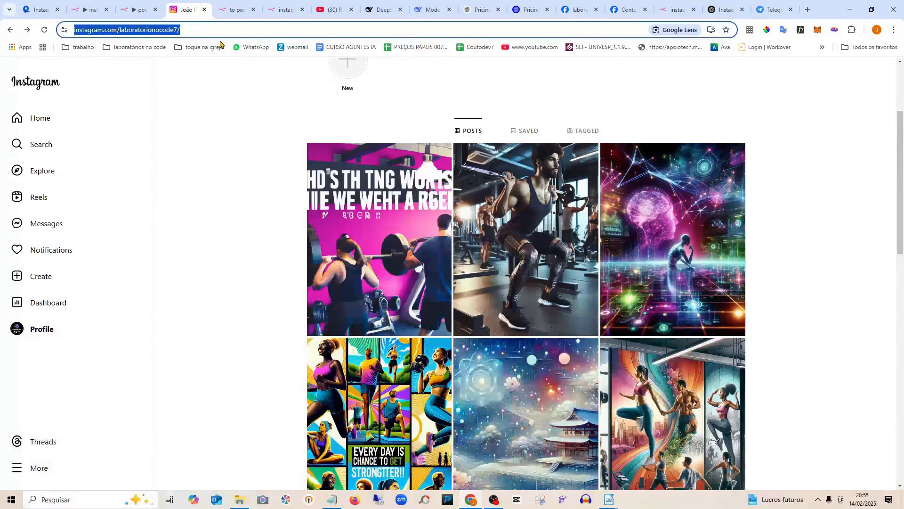
{"action": "key", "text": "Return"}
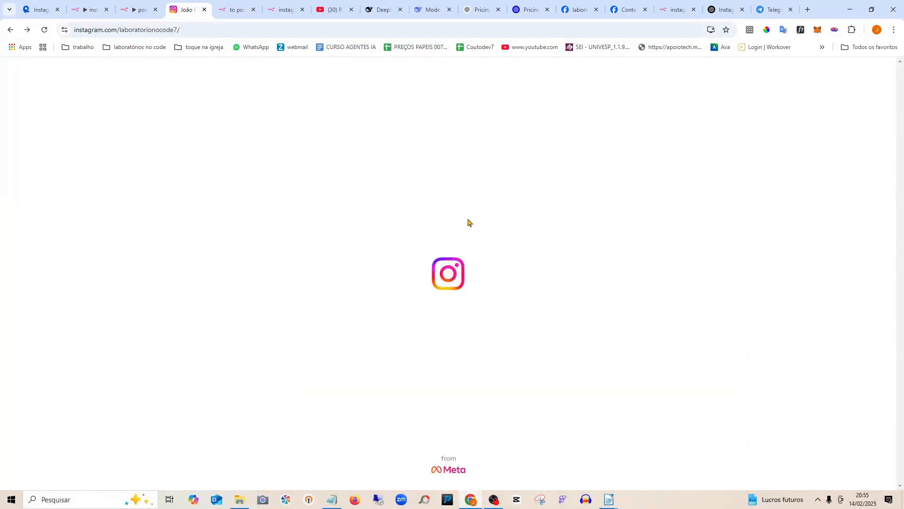
{"action": "scroll", "coordinate": [468, 222], "scroll_direction": "down", "scroll_amount": 3}
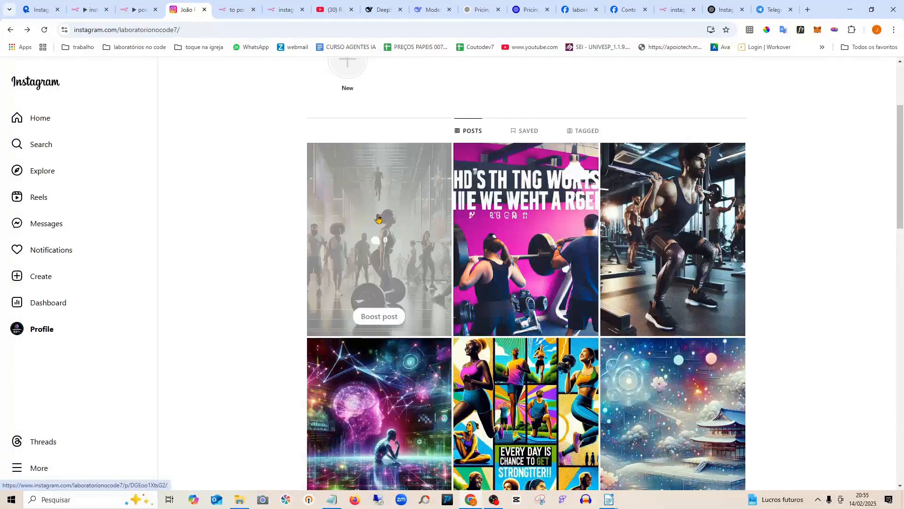
{"action": "left_click", "coordinate": [378, 218]}
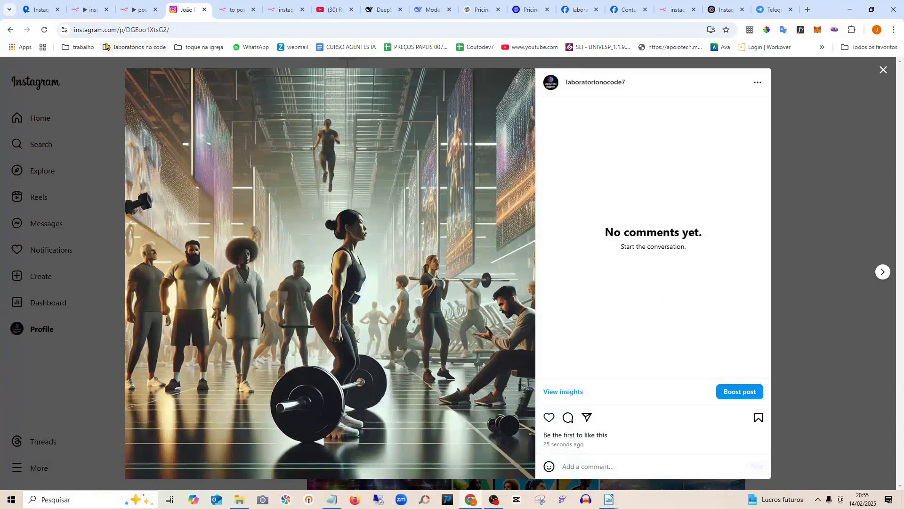
Stop the running instagram post execution, connect OpenAI7 directly to HTTP Request1 in place of Telegram and the If branch, and test the workflow
{"action": "left_click", "coordinate": [81, 8]}
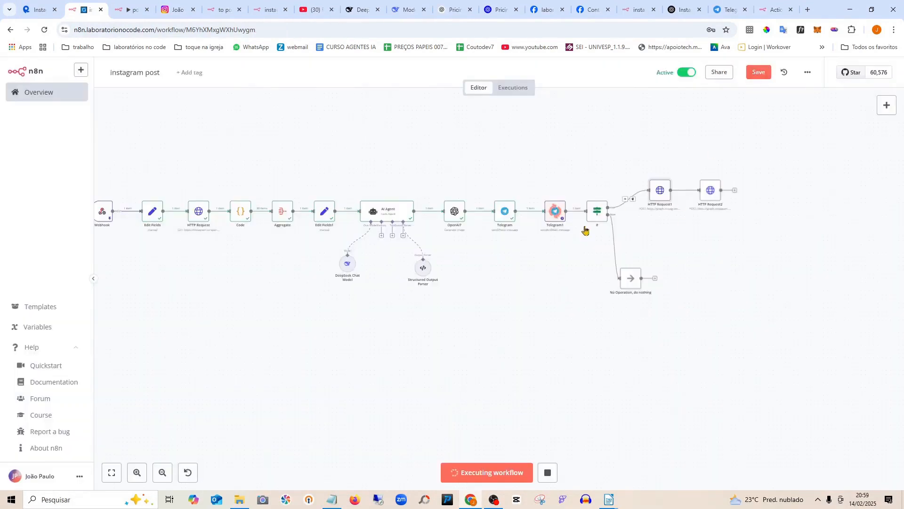
{"action": "left_click", "coordinate": [547, 474]}
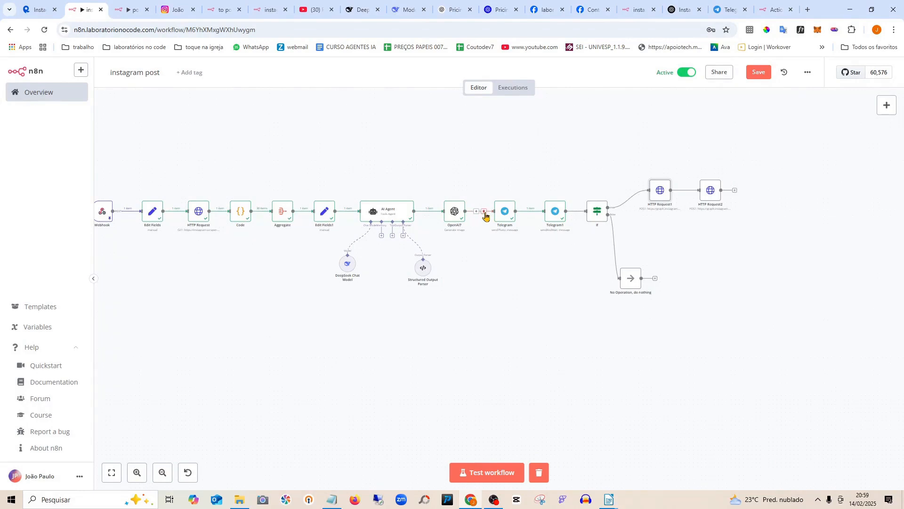
{"action": "left_click", "coordinate": [485, 212]}
{"action": "left_click", "coordinate": [632, 200]}
{"action": "left_click_drag", "start_coordinate": [486, 215], "coordinate": [651, 190]}
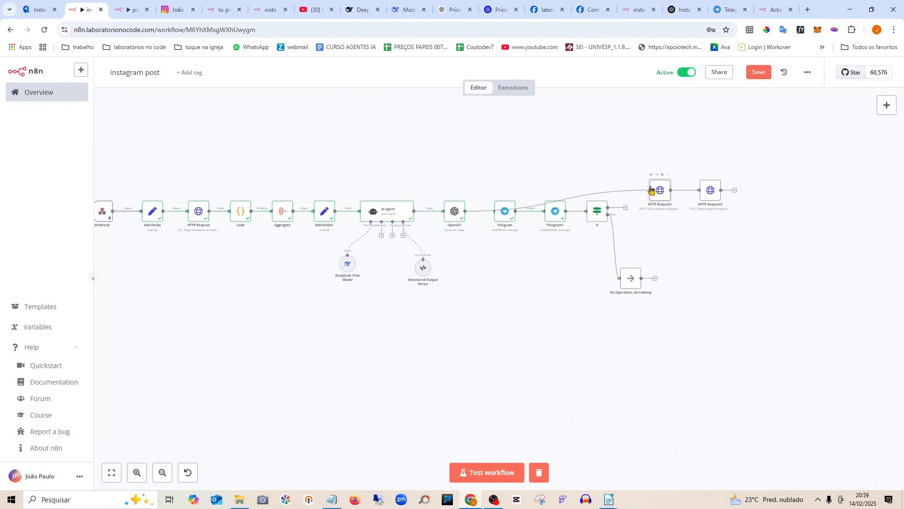
{"action": "left_click", "coordinate": [494, 473]}
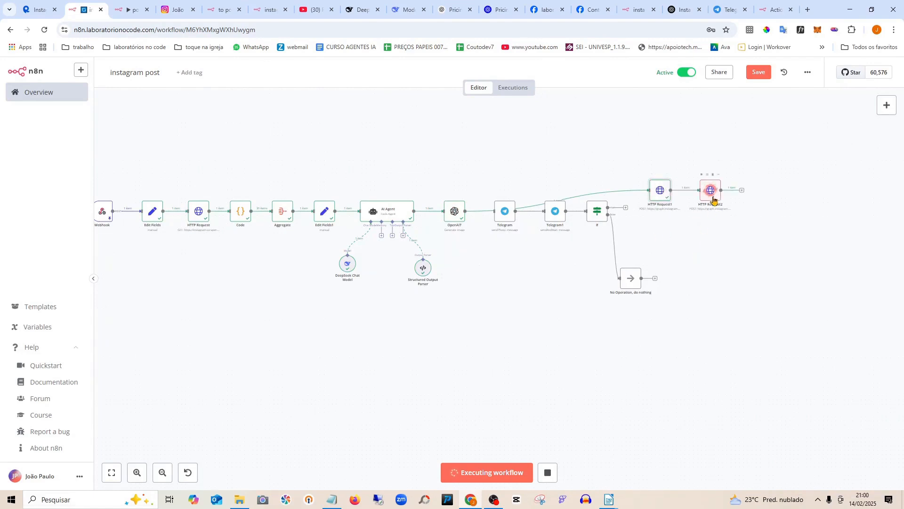
Set HTTP Request1's caption body parameter to {{ $('AI Agent').item.json.output.text }} and save the workflow
{"action": "double_click", "coordinate": [662, 192]}
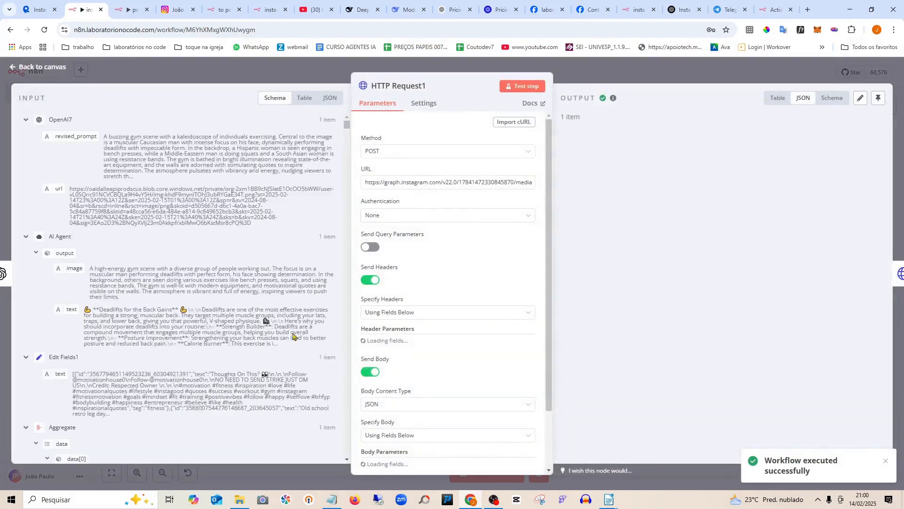
{"action": "scroll", "coordinate": [443, 280], "scroll_direction": "down", "scroll_amount": 8}
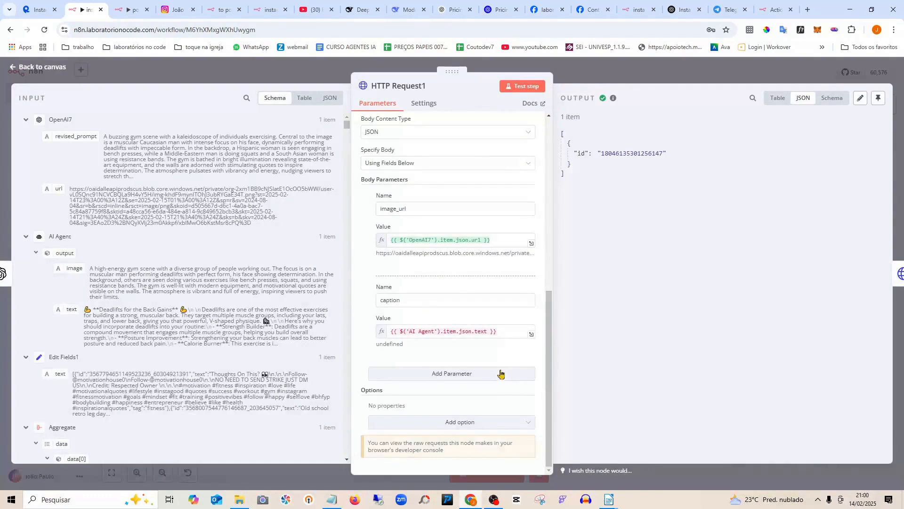
{"action": "triple_click", "coordinate": [518, 331]}
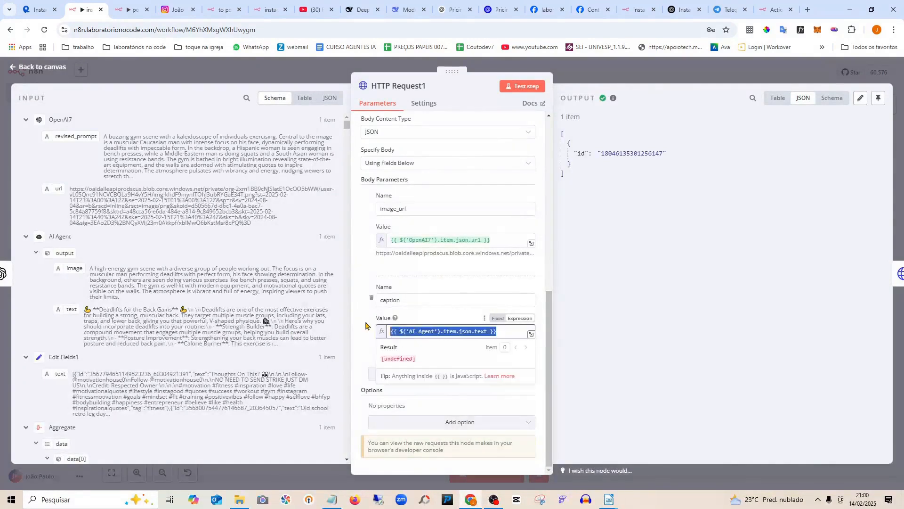
{"action": "key", "text": "BackSpace"}
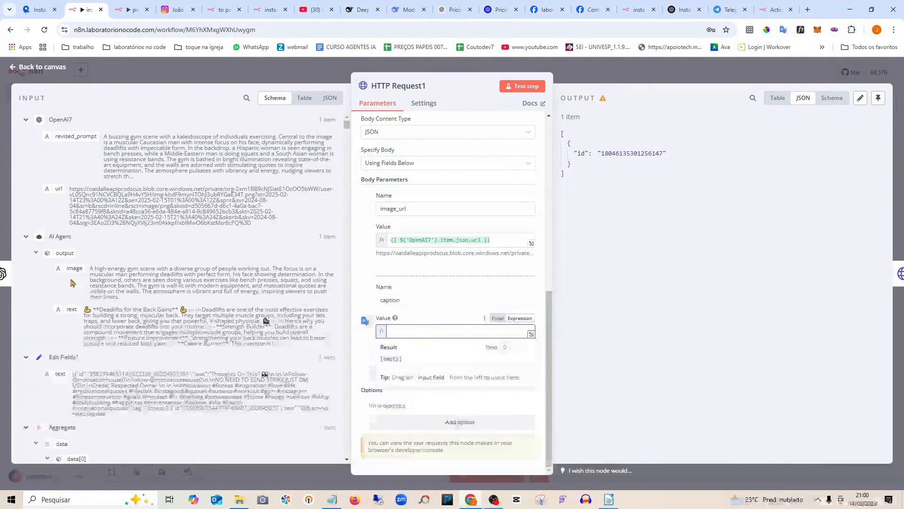
{"action": "left_click_drag", "start_coordinate": [68, 311], "coordinate": [407, 332]}
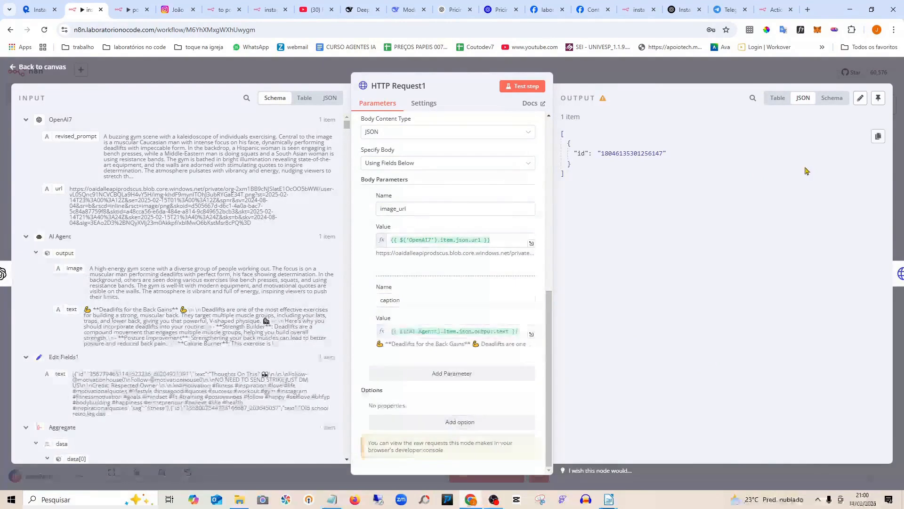
{"action": "key", "text": "Escape"}
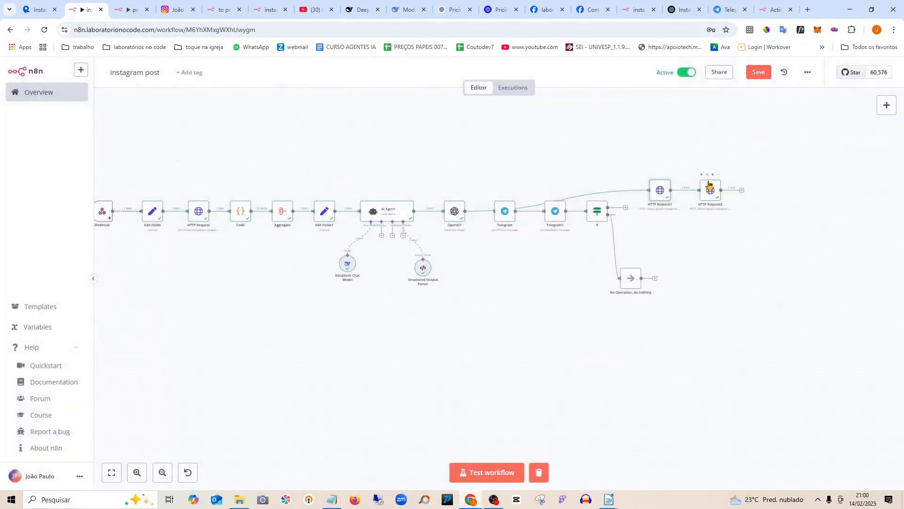
{"action": "double_click", "coordinate": [658, 191]}
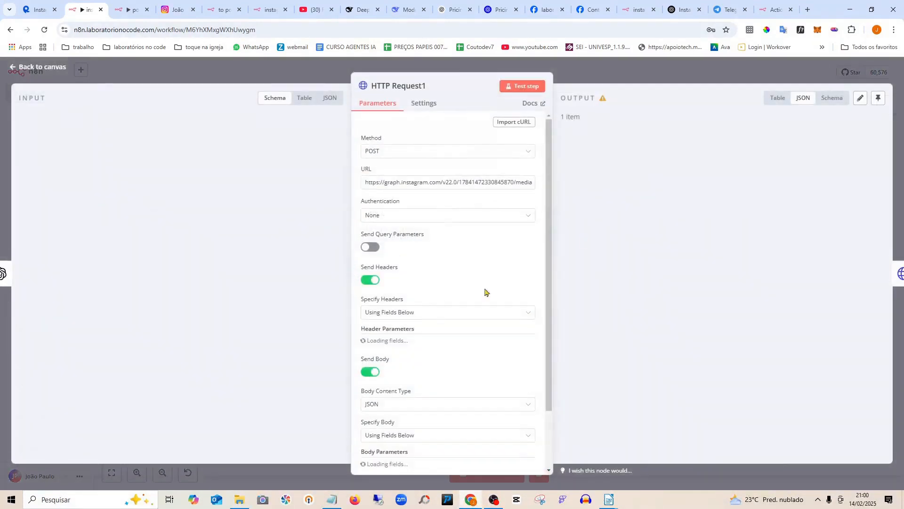
{"action": "scroll", "coordinate": [430, 370], "scroll_direction": "down", "scroll_amount": 5}
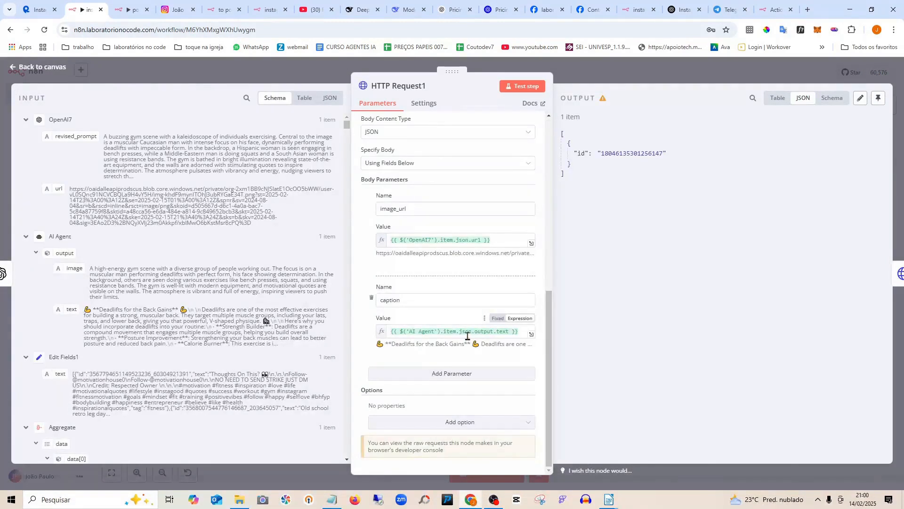
{"action": "left_click", "coordinate": [45, 67]}
{"action": "left_click", "coordinate": [758, 72]}
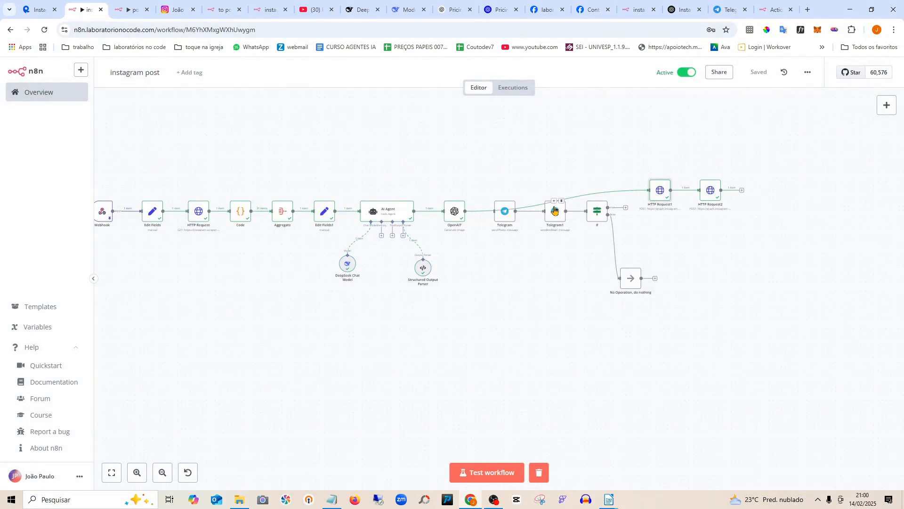
Restore the approval path by connecting OpenAI7 to Telegram and the If node's true output to HTTP Request1, and save the workflow
{"action": "left_click_drag", "start_coordinate": [507, 217], "coordinate": [519, 242]}
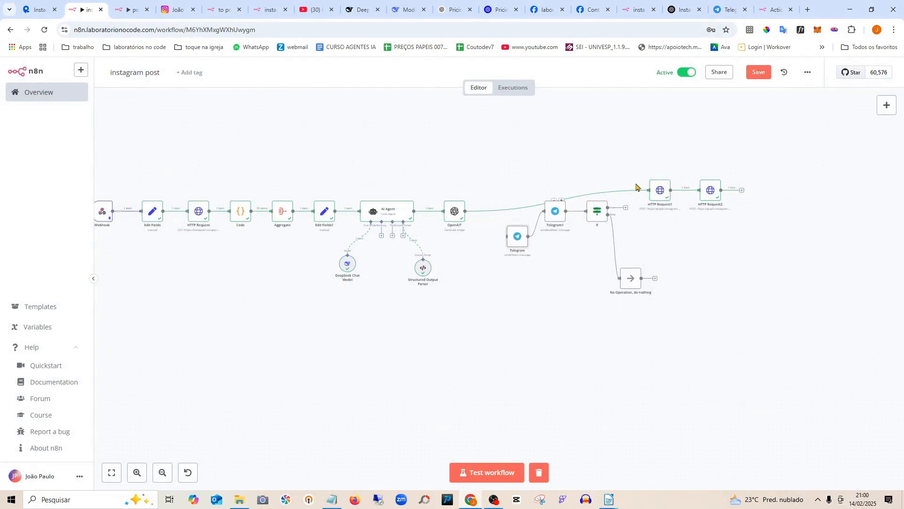
{"action": "left_click_drag", "start_coordinate": [659, 190], "coordinate": [656, 152]}
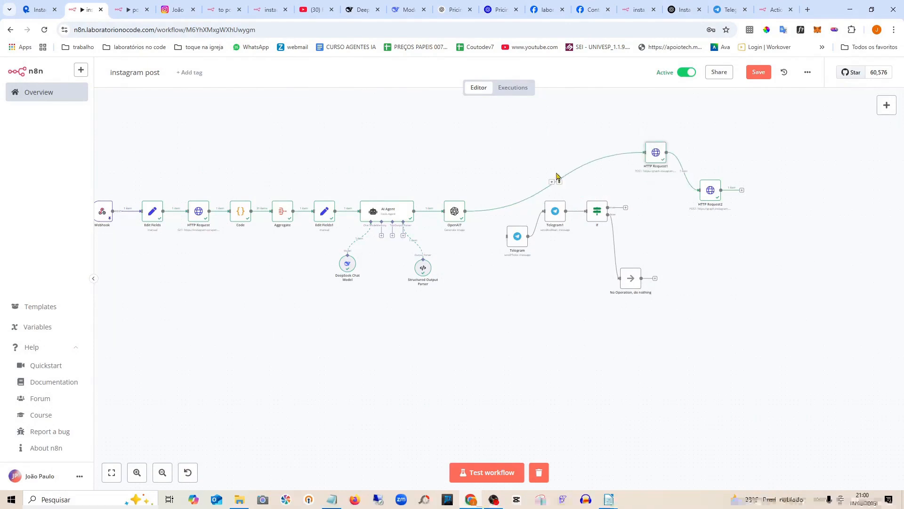
{"action": "left_click", "coordinate": [560, 182]}
{"action": "left_click_drag", "start_coordinate": [465, 211], "coordinate": [507, 236]}
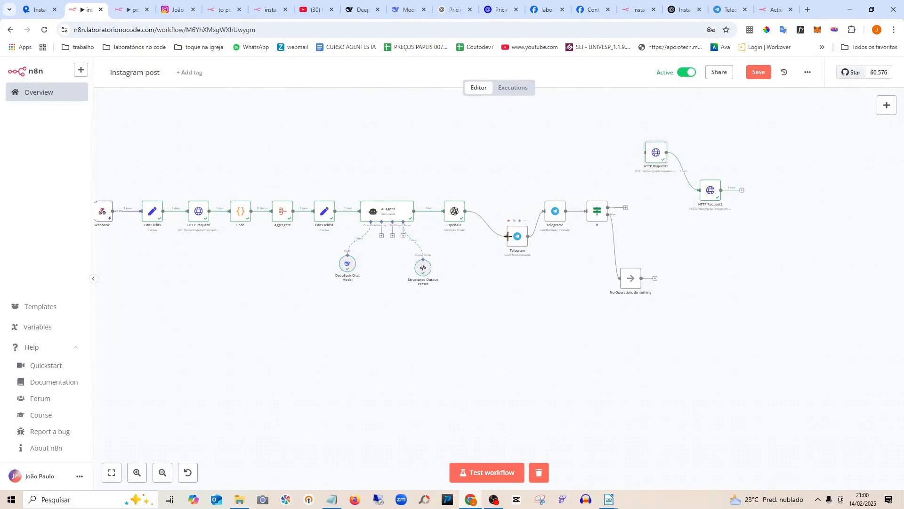
{"action": "left_click_drag", "start_coordinate": [624, 206], "coordinate": [647, 152]}
{"action": "left_click", "coordinate": [750, 74]}
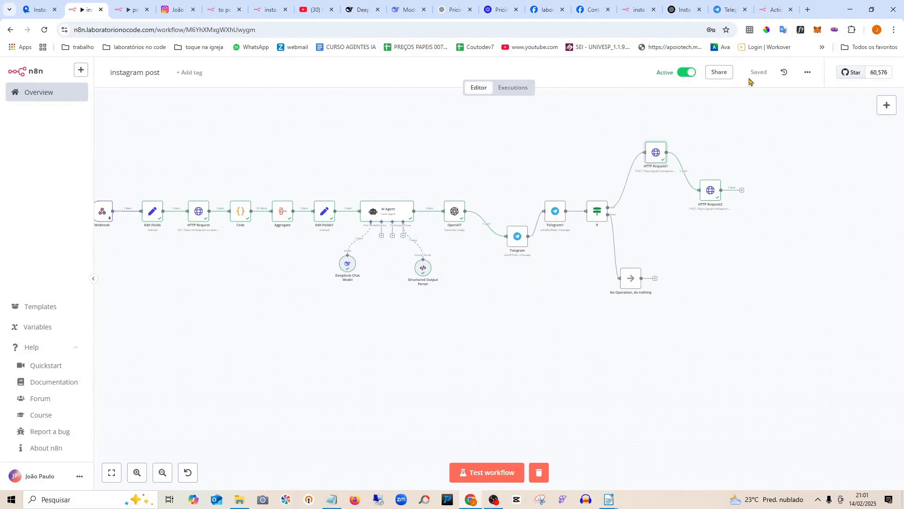
Submit the instagram form with the hashtag fitness and return to the blank form
{"action": "left_click", "coordinate": [769, 5]}
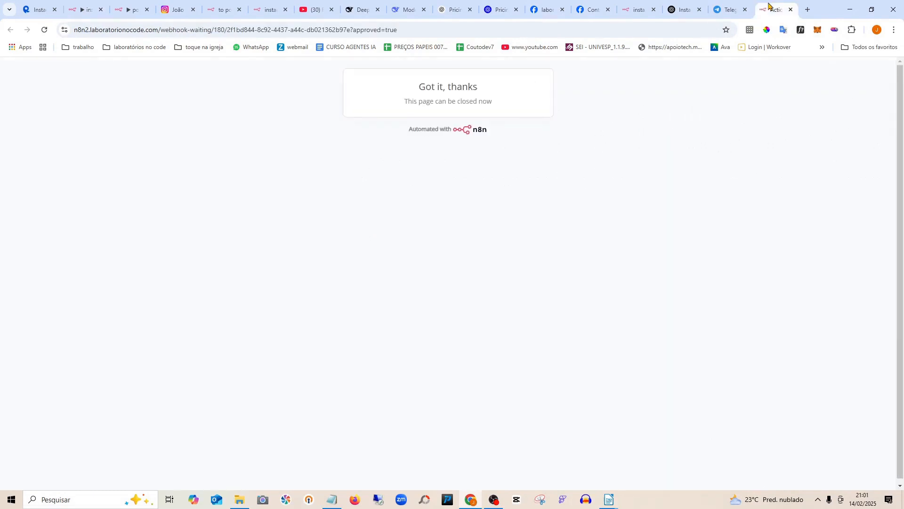
{"action": "left_click", "coordinate": [639, 10]}
{"action": "left_click", "coordinate": [416, 135]}
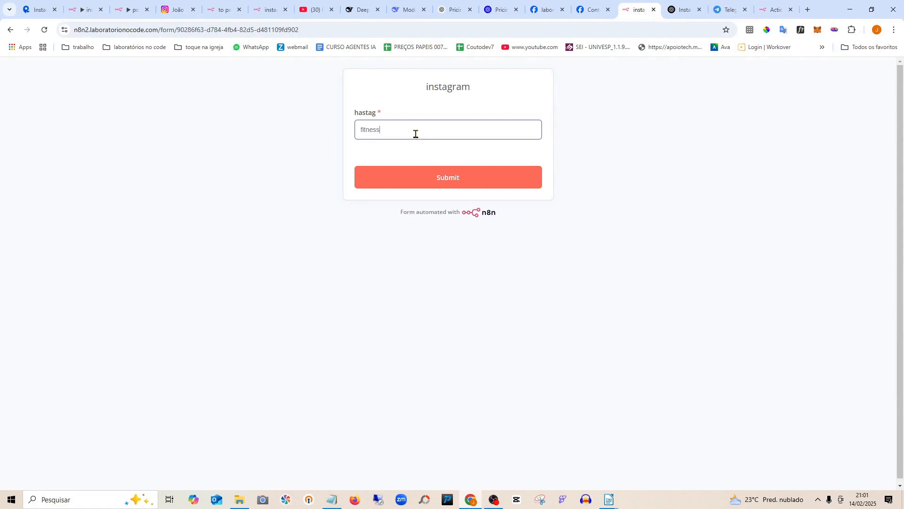
{"action": "left_click", "coordinate": [443, 179]}
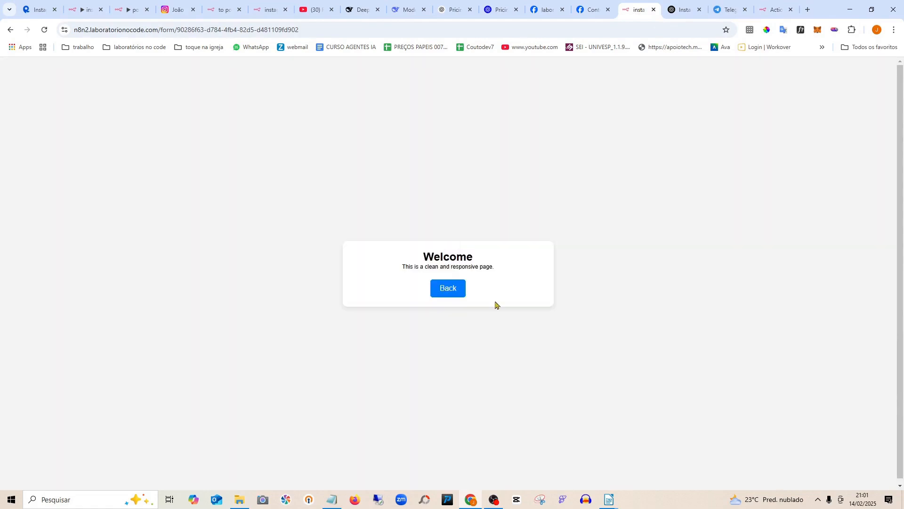
{"action": "left_click", "coordinate": [458, 295]}
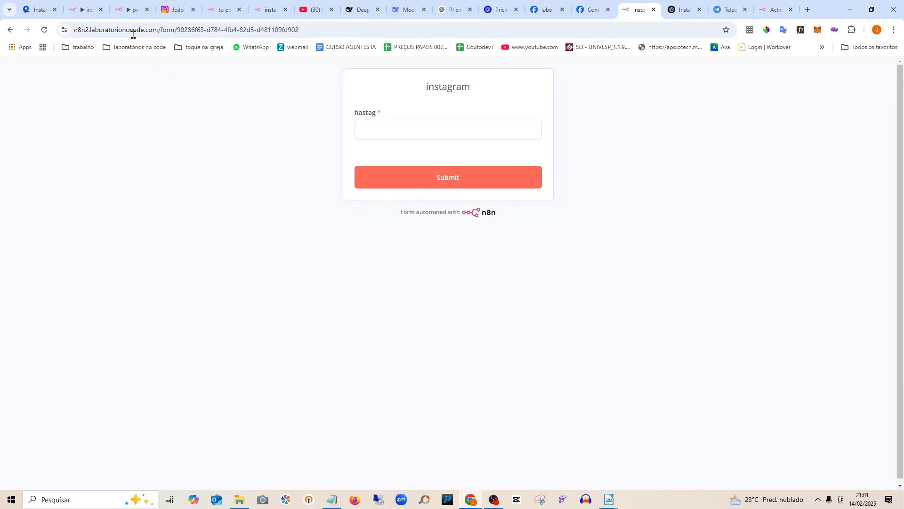
Open the newest run in the instagram post workflow's execution history and monitor it until it waits for approval
{"action": "left_click", "coordinate": [86, 10]}
{"action": "left_click", "coordinate": [511, 87]}
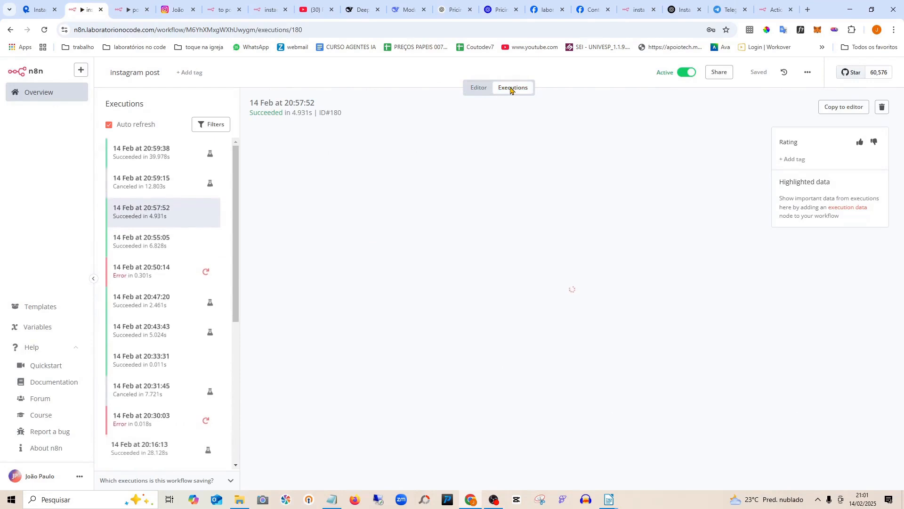
{"action": "left_click", "coordinate": [471, 88]}
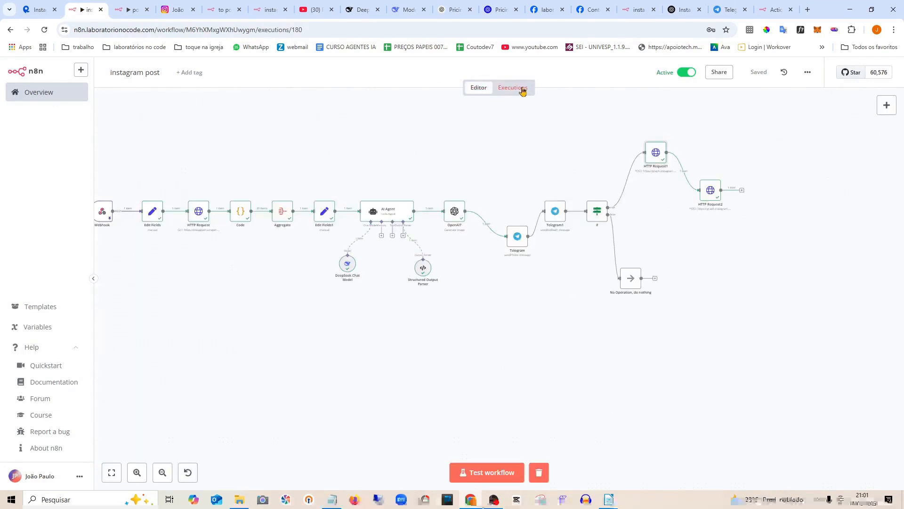
{"action": "left_click", "coordinate": [522, 89]}
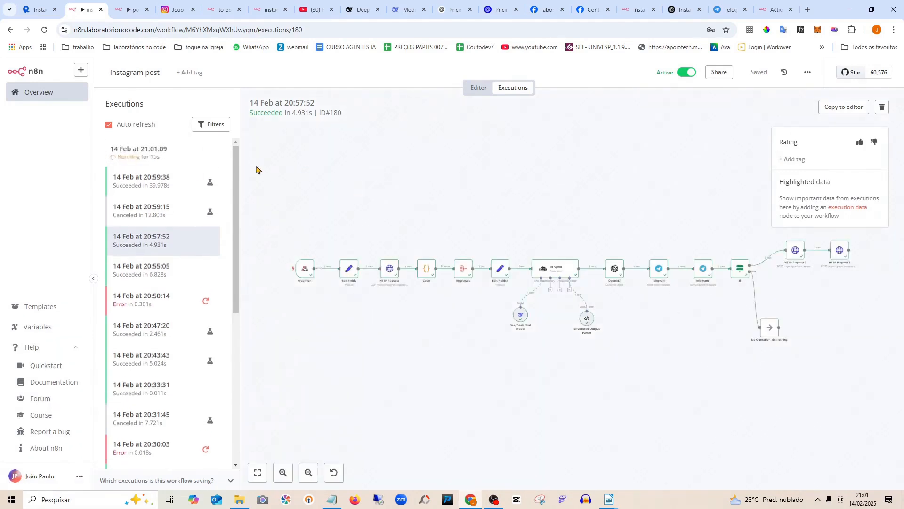
{"action": "left_click", "coordinate": [167, 159]}
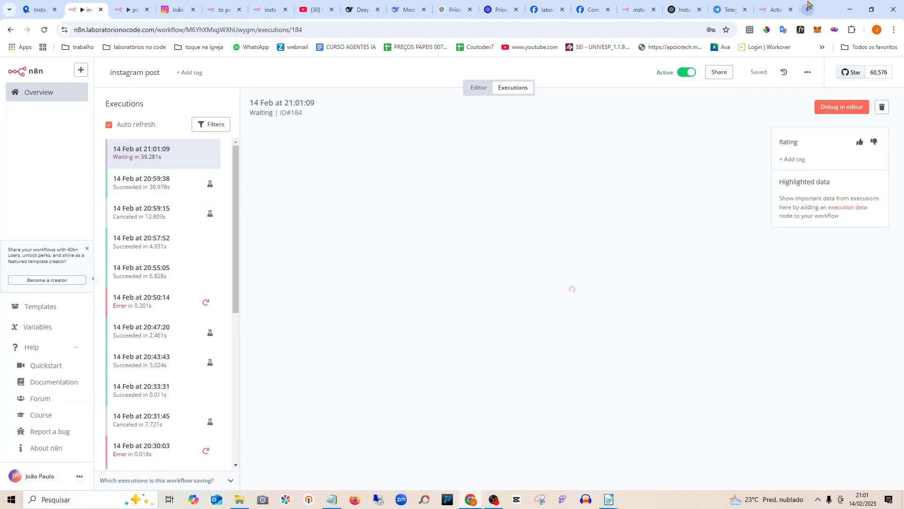
Approve the generated deadlifts post in the laboratorynocode777 bot chat on Telegram, and return to the workflow's executions in n8n
{"action": "left_click", "coordinate": [729, 9]}
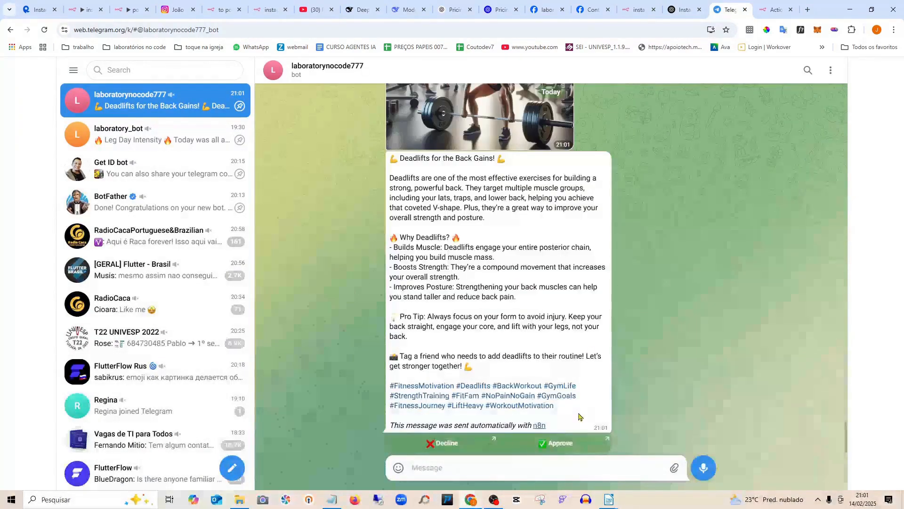
{"action": "left_click", "coordinate": [563, 443]}
{"action": "left_click", "coordinate": [499, 313]}
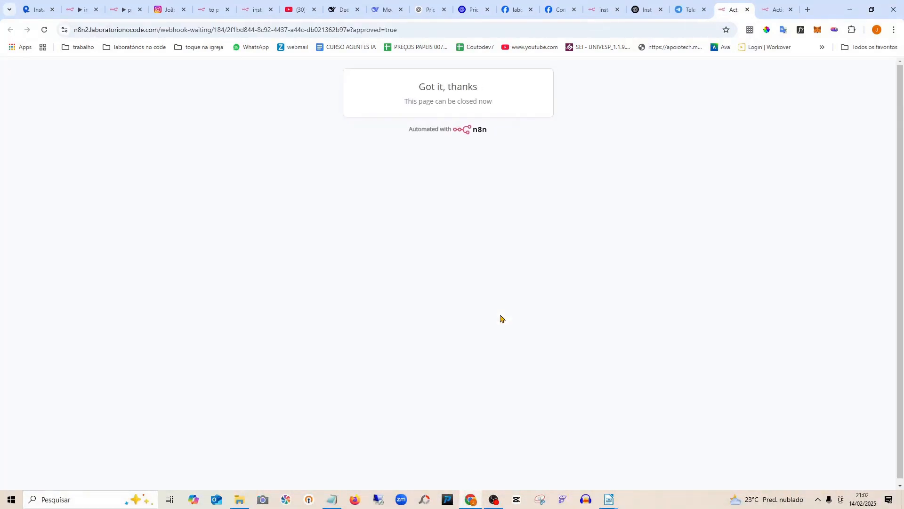
{"action": "left_click", "coordinate": [75, 7]}
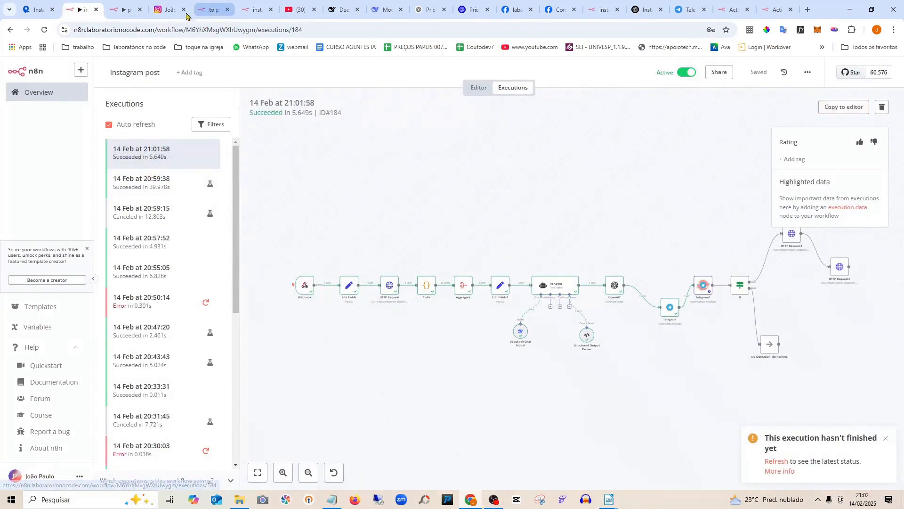
Reload the laboratorionocode7 Instagram profile, open the newest post to check its image and caption, and close it
{"action": "left_click", "coordinate": [172, 5]}
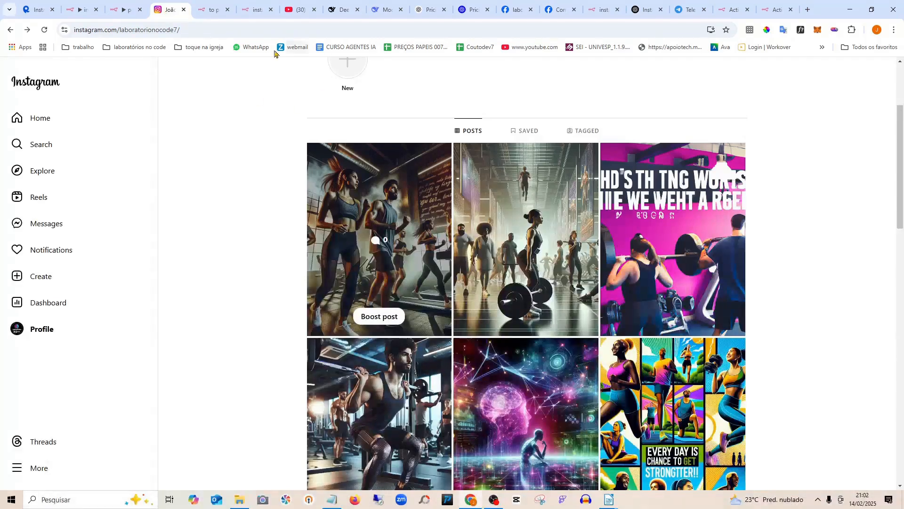
{"action": "left_click", "coordinate": [221, 28]}
{"action": "key", "text": "Return"}
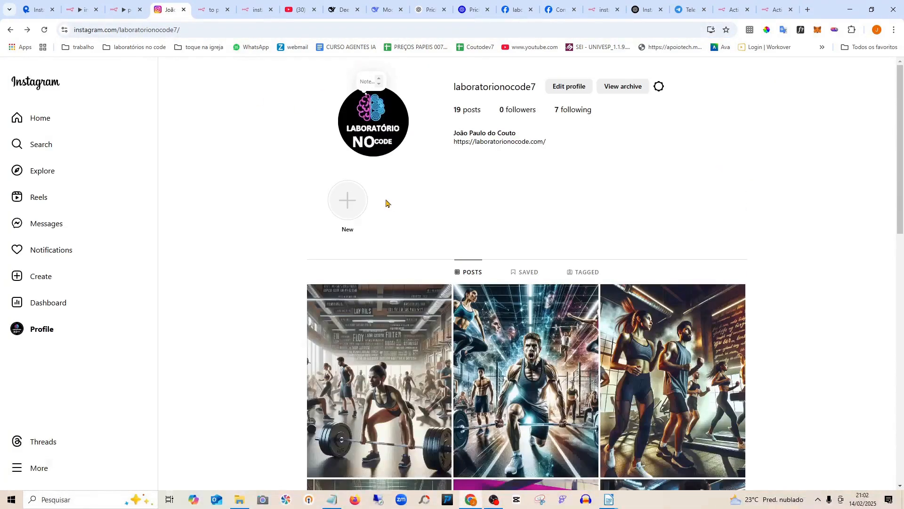
{"action": "scroll", "coordinate": [386, 203], "scroll_direction": "down", "scroll_amount": 3}
{"action": "left_click", "coordinate": [395, 200]}
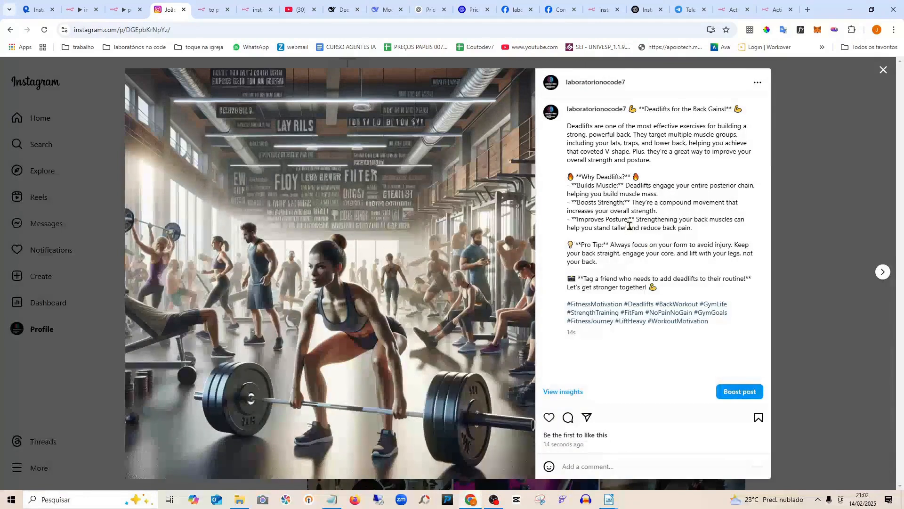
{"action": "left_click", "coordinate": [884, 69]}
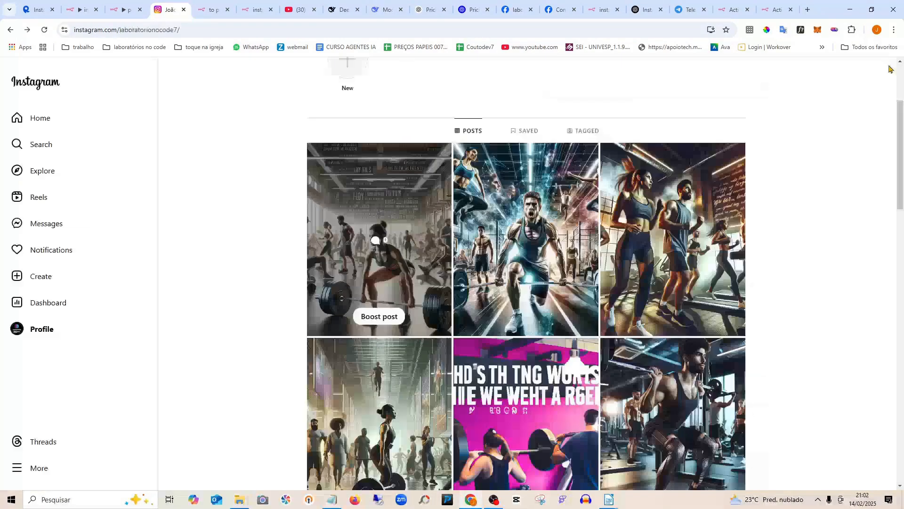